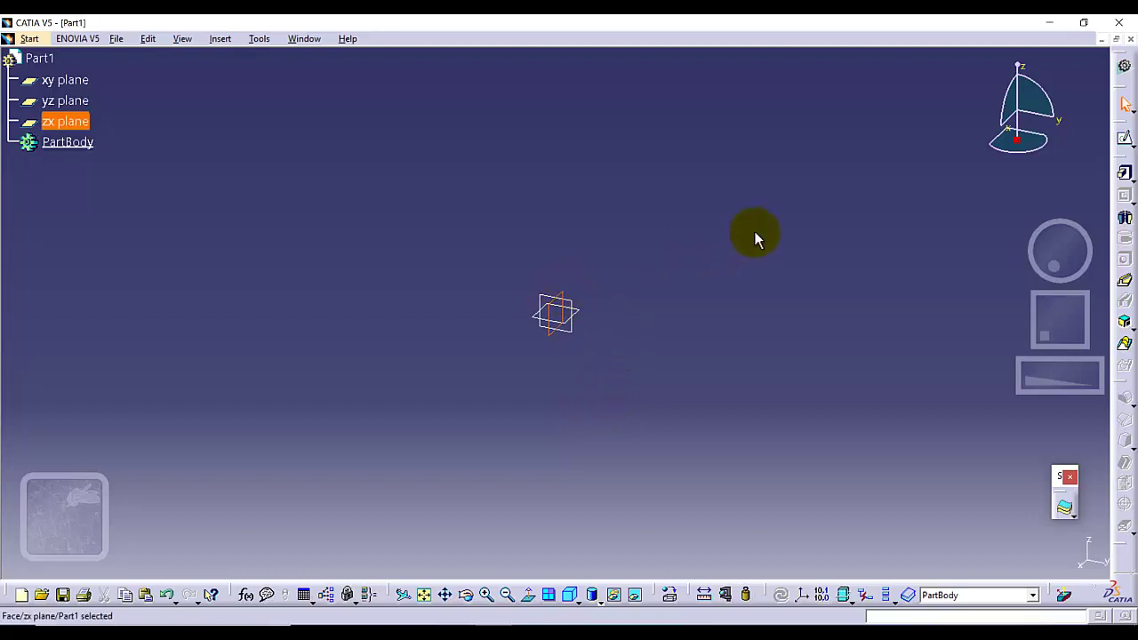
- Open a sketch on the zx plane and draw a vertical line about 60 mm up from the origin, then a leftward horizontal line about 112 mm
left_click(1124, 142)
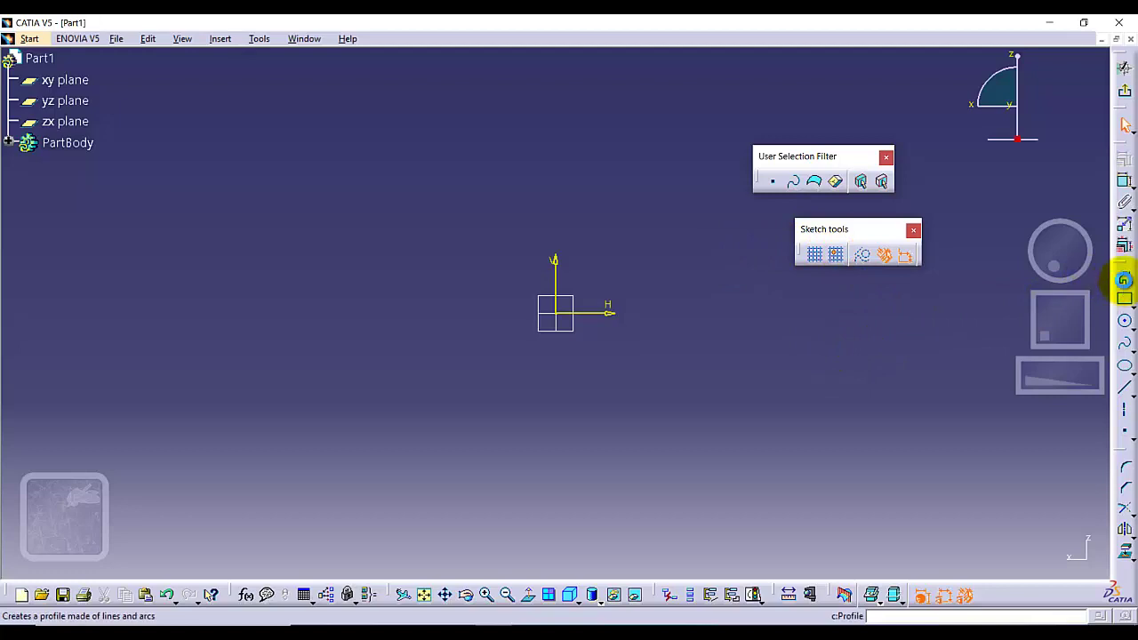
left_click(1124, 280)
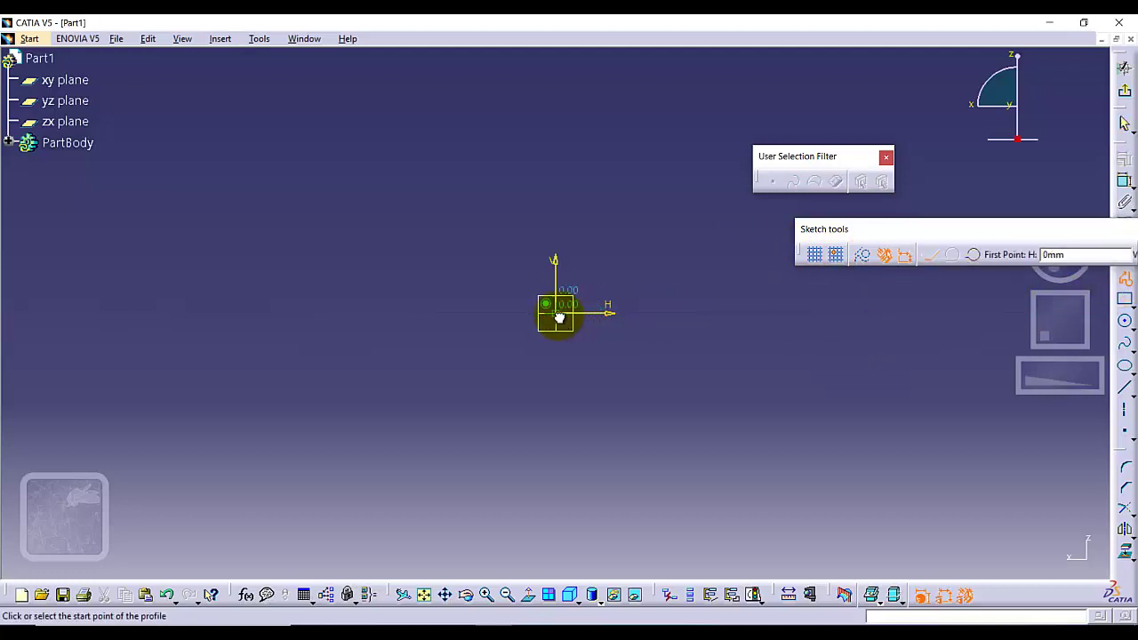
left_click(557, 315)
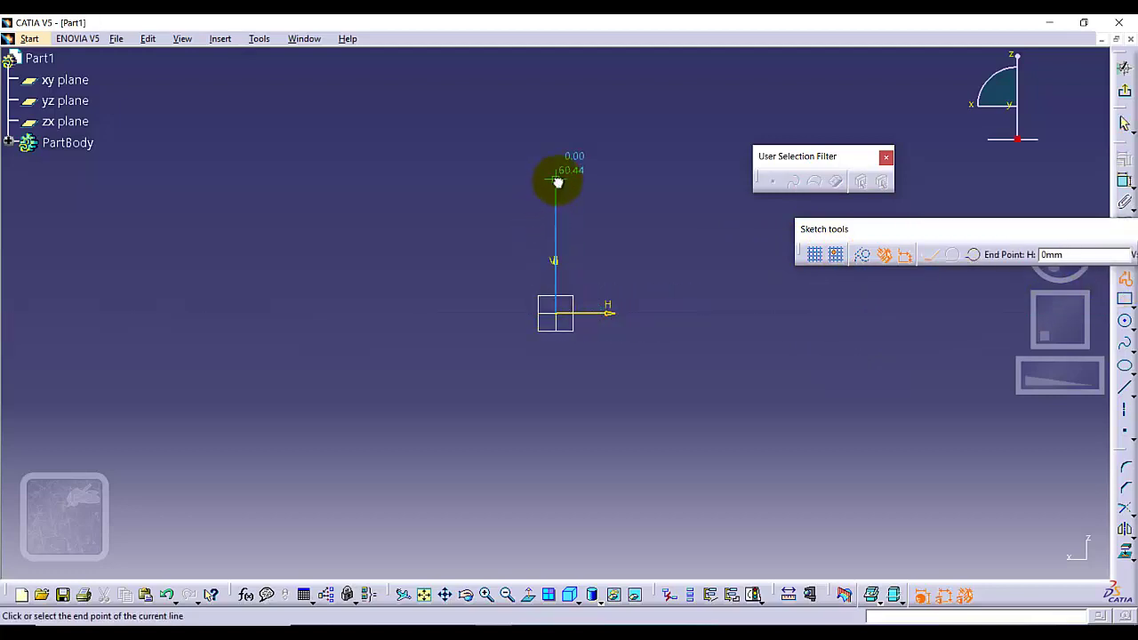
left_click(558, 182)
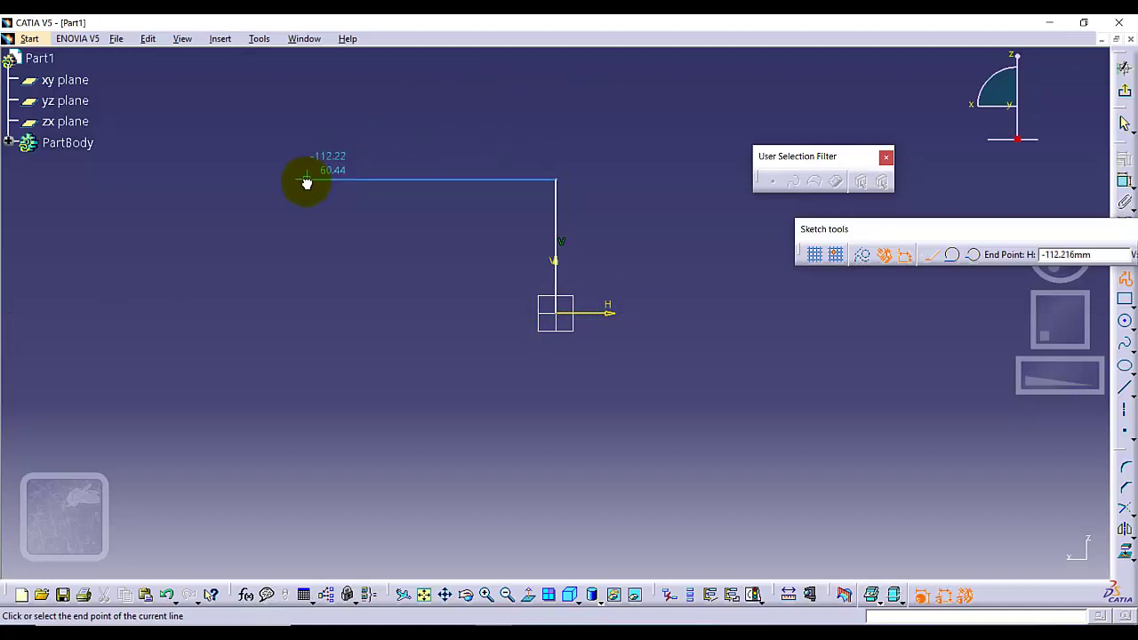
left_click(305, 179)
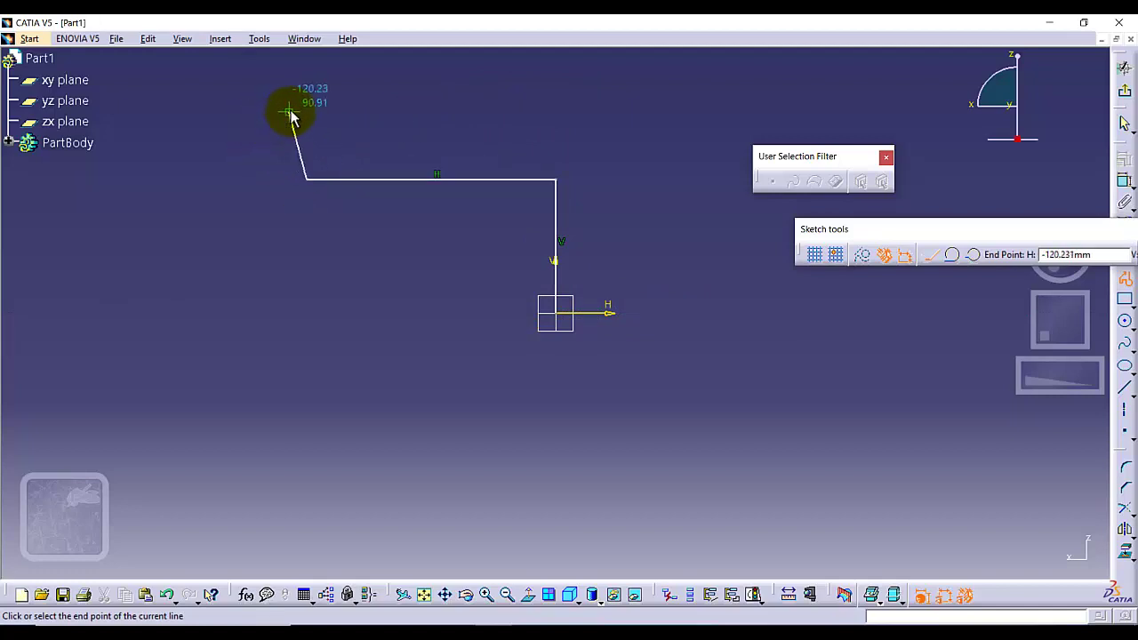
key("Escape")
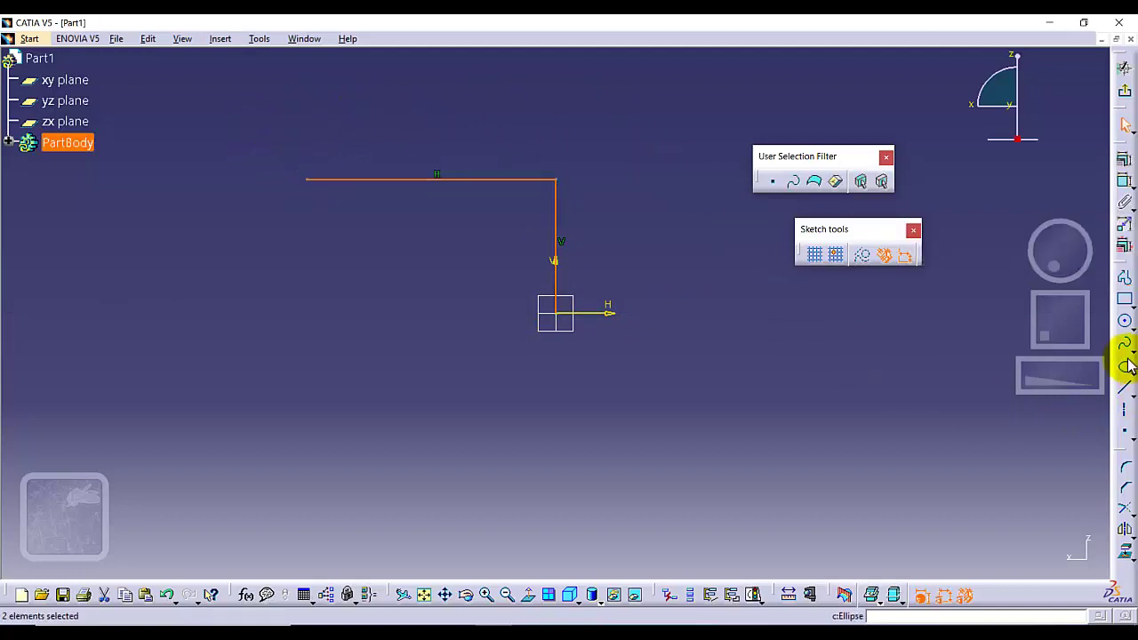
- Draw a lower line about 112 mm long from the origin, ending below the upper line's free end, and constrain it horizontal
left_click(1124, 391)
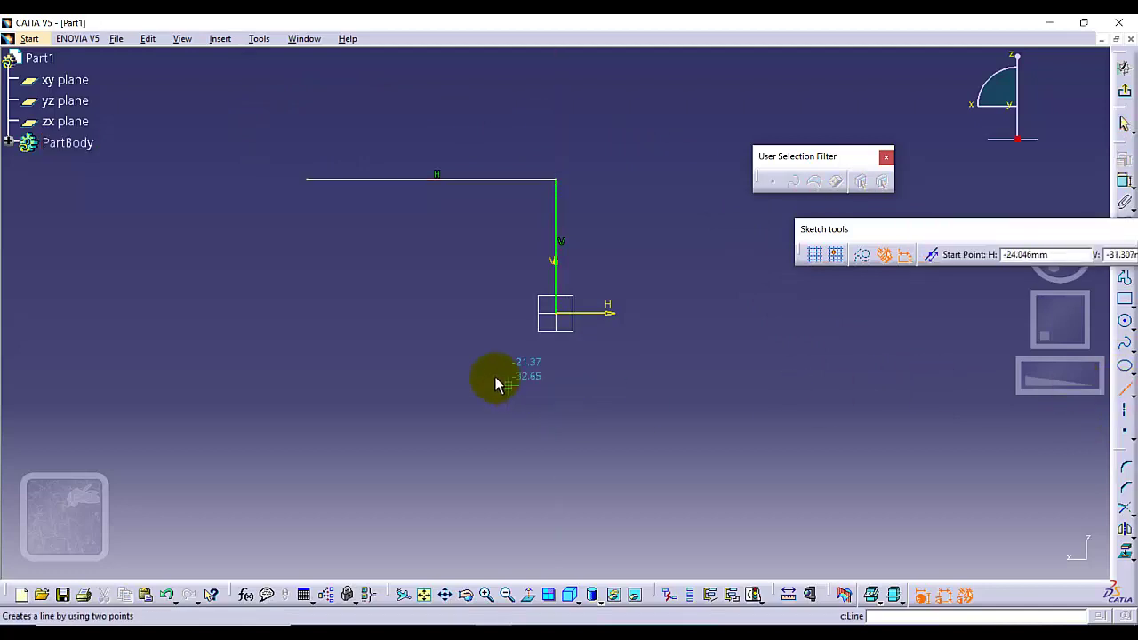
left_click(555, 313)
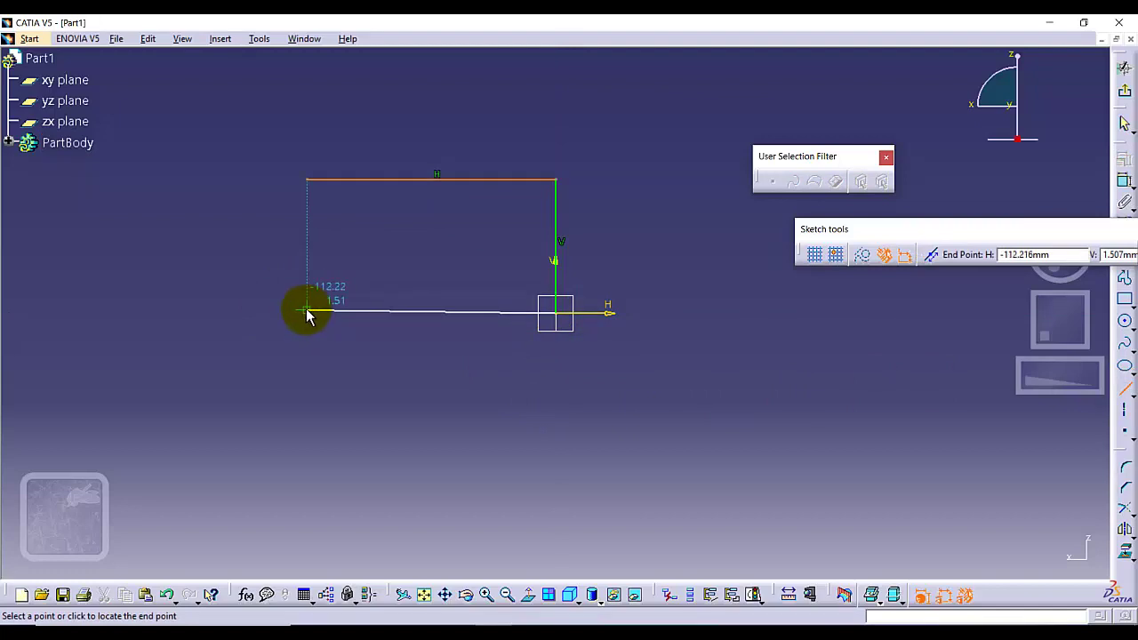
left_click(305, 310)
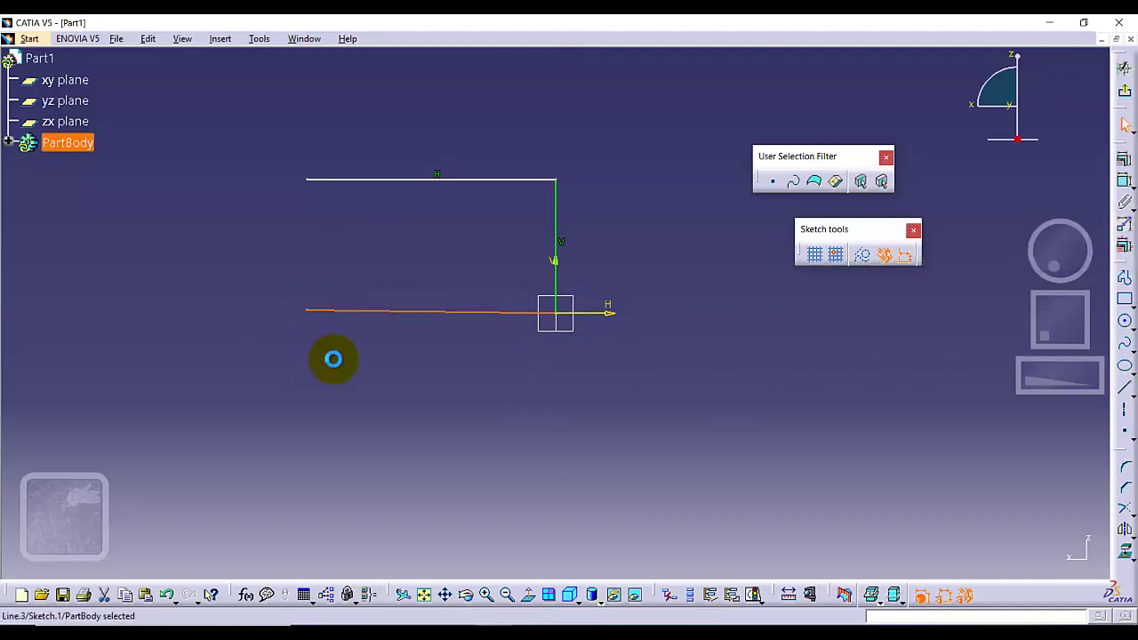
left_click(332, 358)
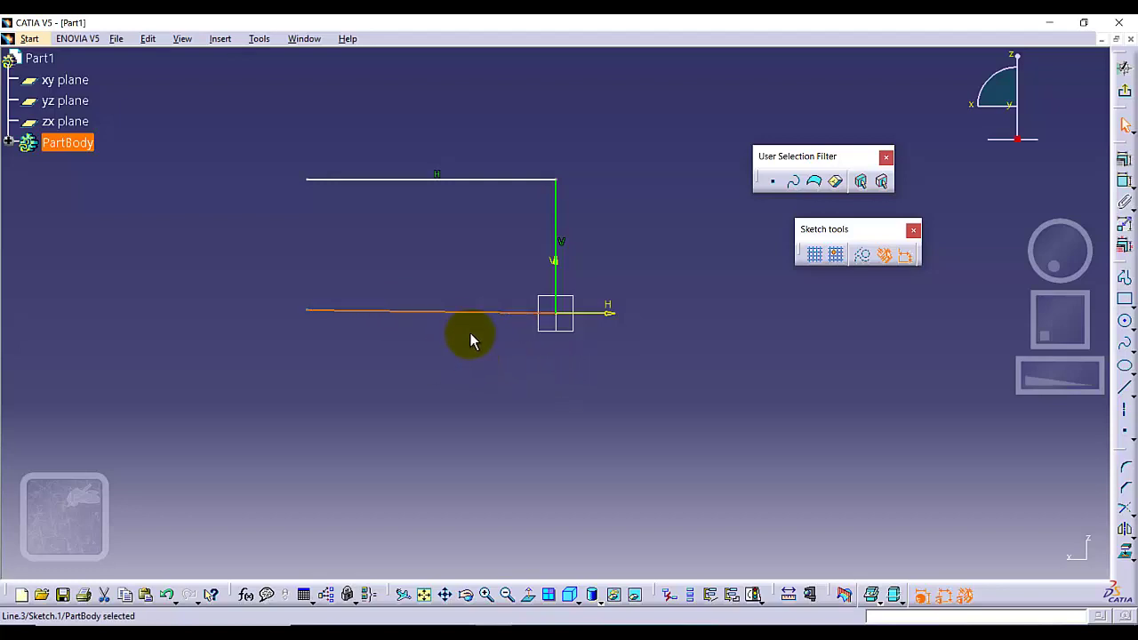
left_click(1124, 158)
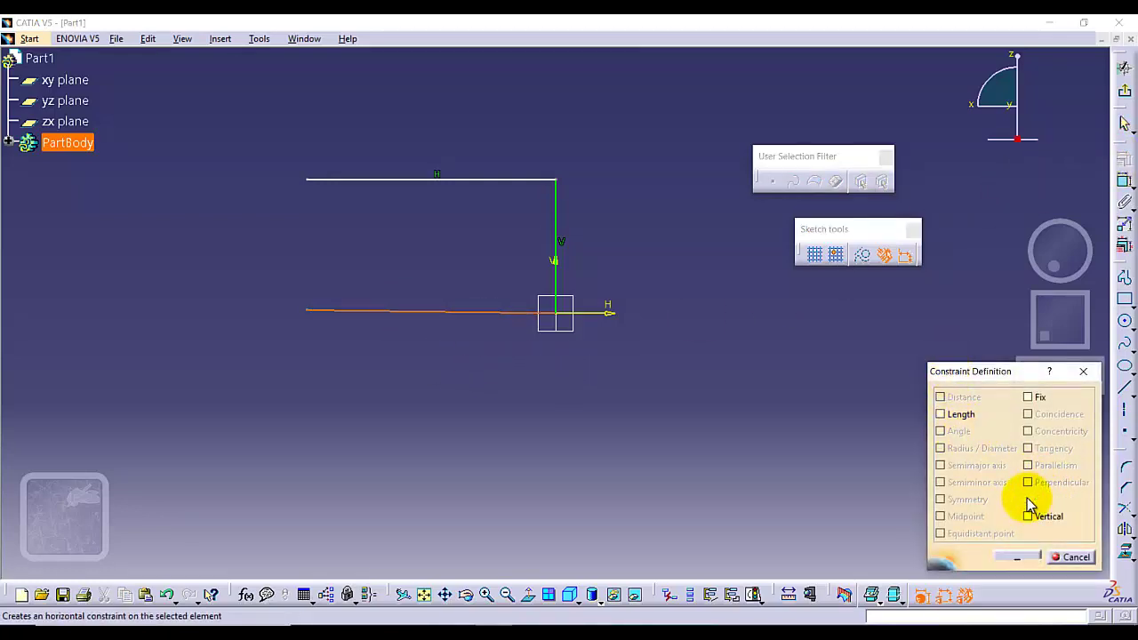
left_click(1027, 515)
left_click(1016, 557)
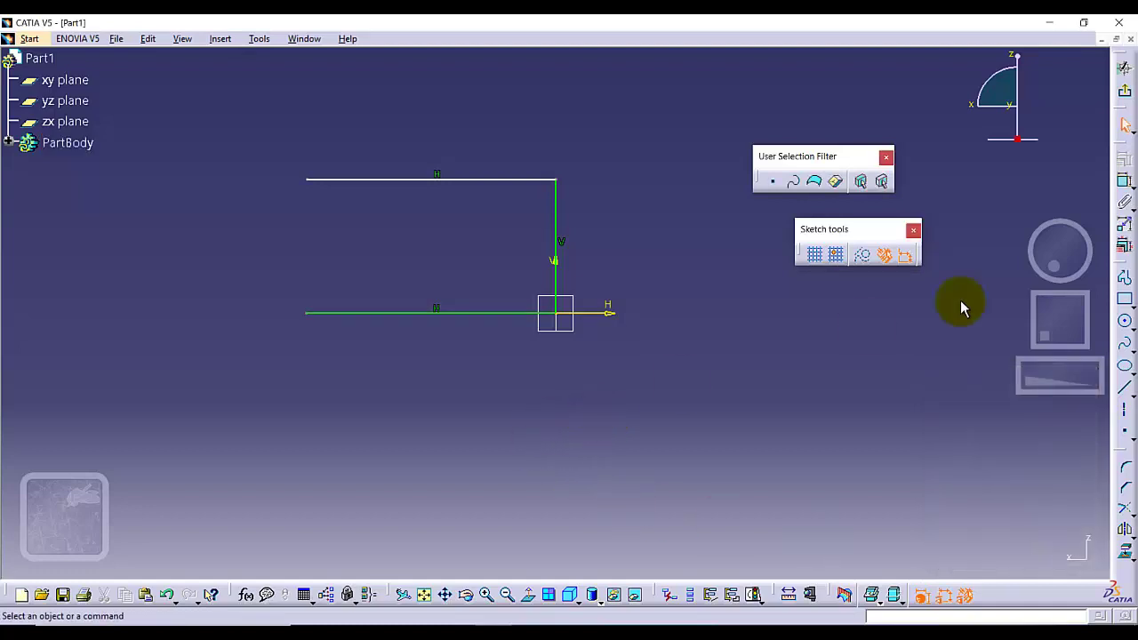
- Close the open end of the profile with a three-point arc joining the free ends of the two horizontal lines
left_click(1124, 322)
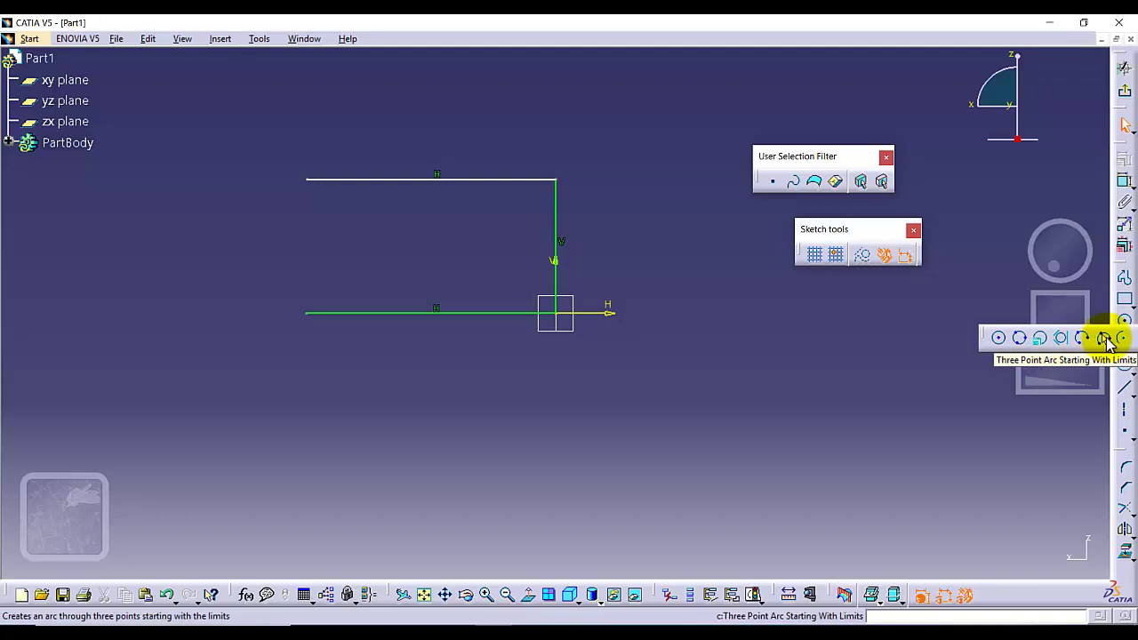
left_click(1104, 337)
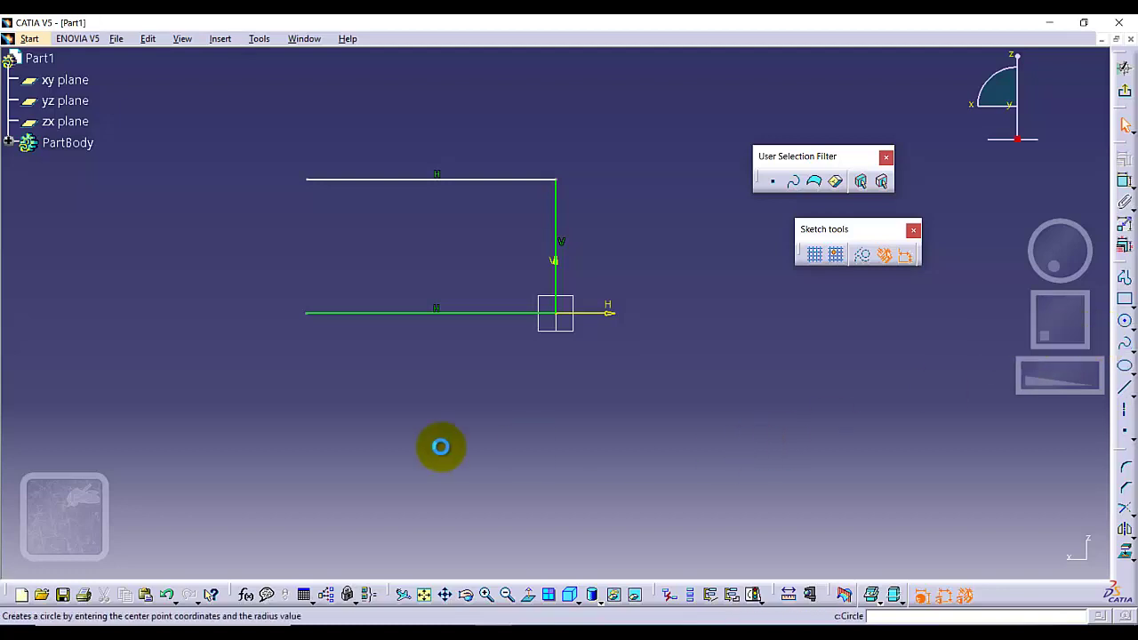
left_click(305, 313)
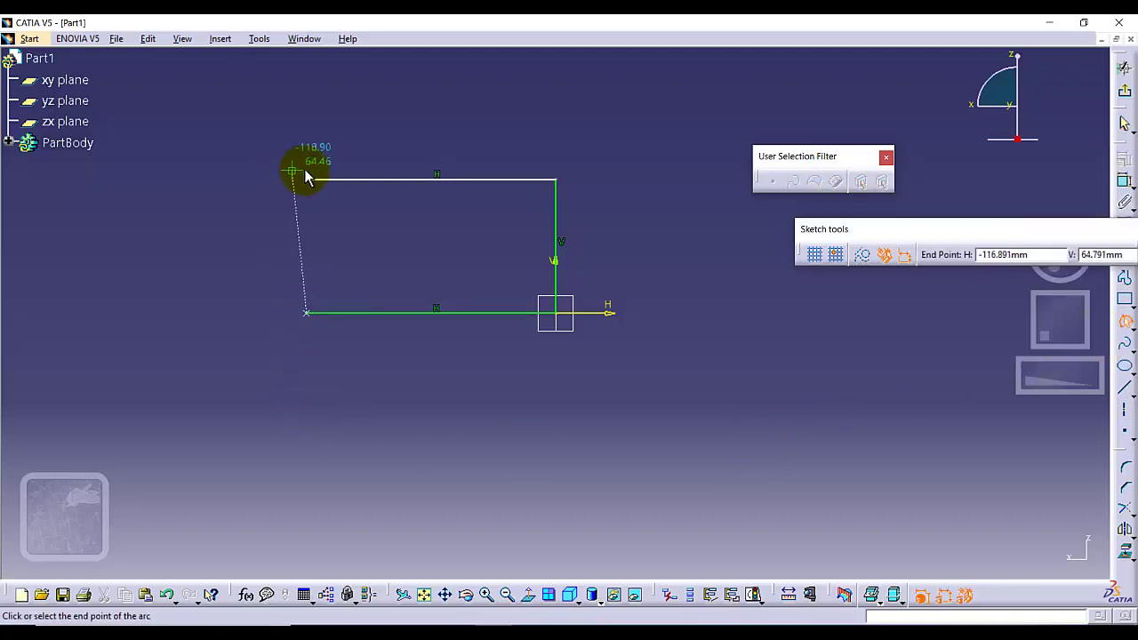
left_click(307, 180)
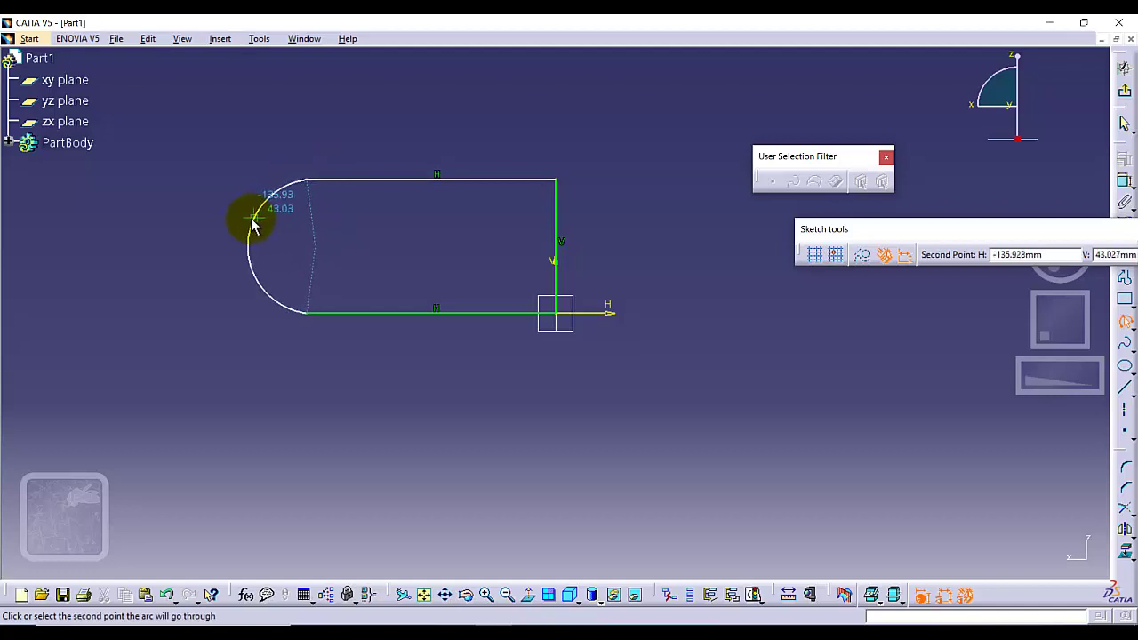
left_click(241, 229)
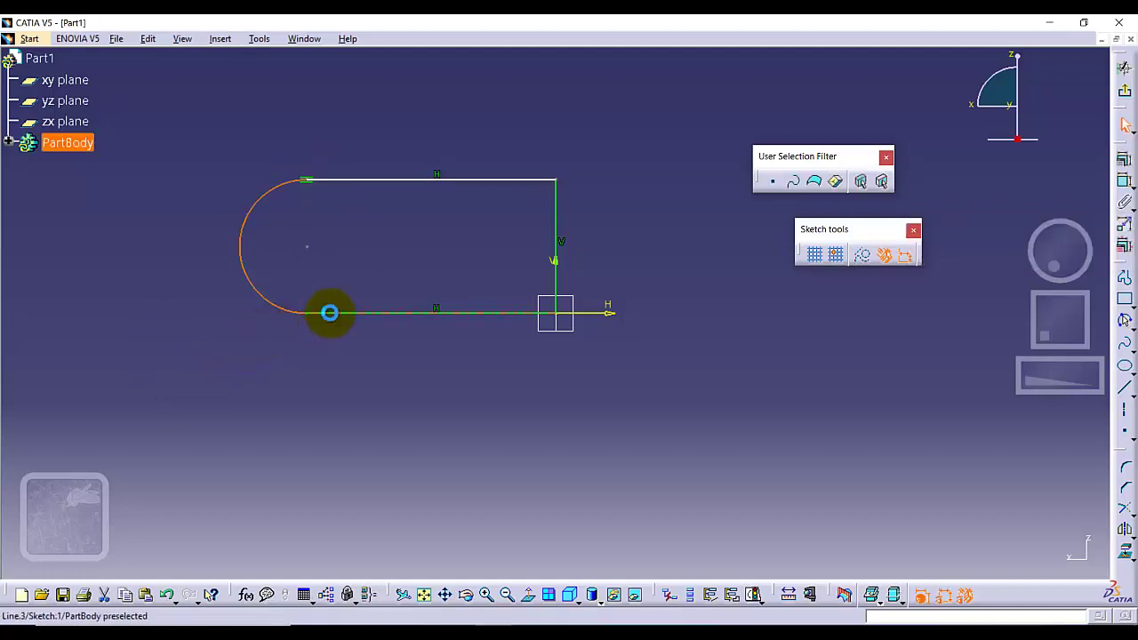
- Apply a tangency constraint between the lower horizontal line and the arc
left_click(325, 313)
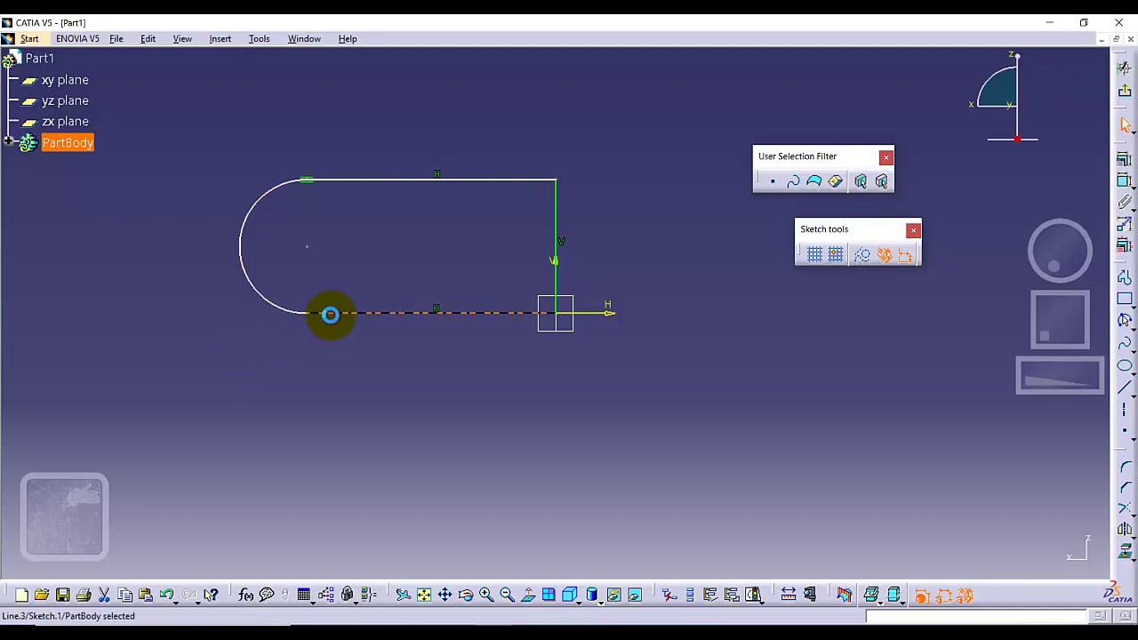
left_click(281, 308, "ctrl")
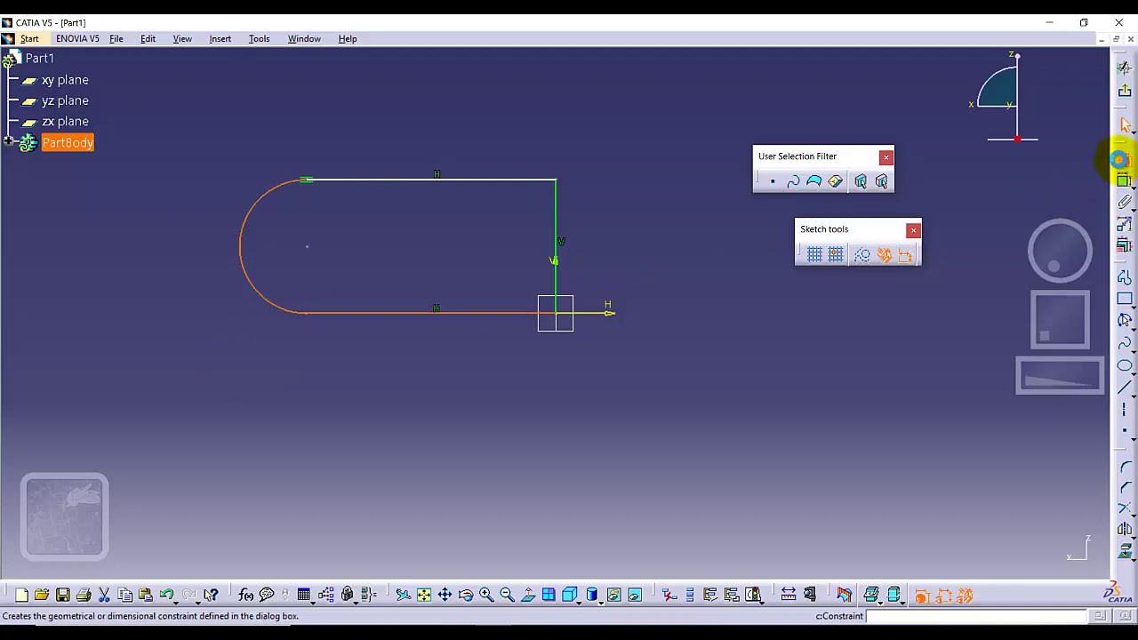
left_click(1122, 160)
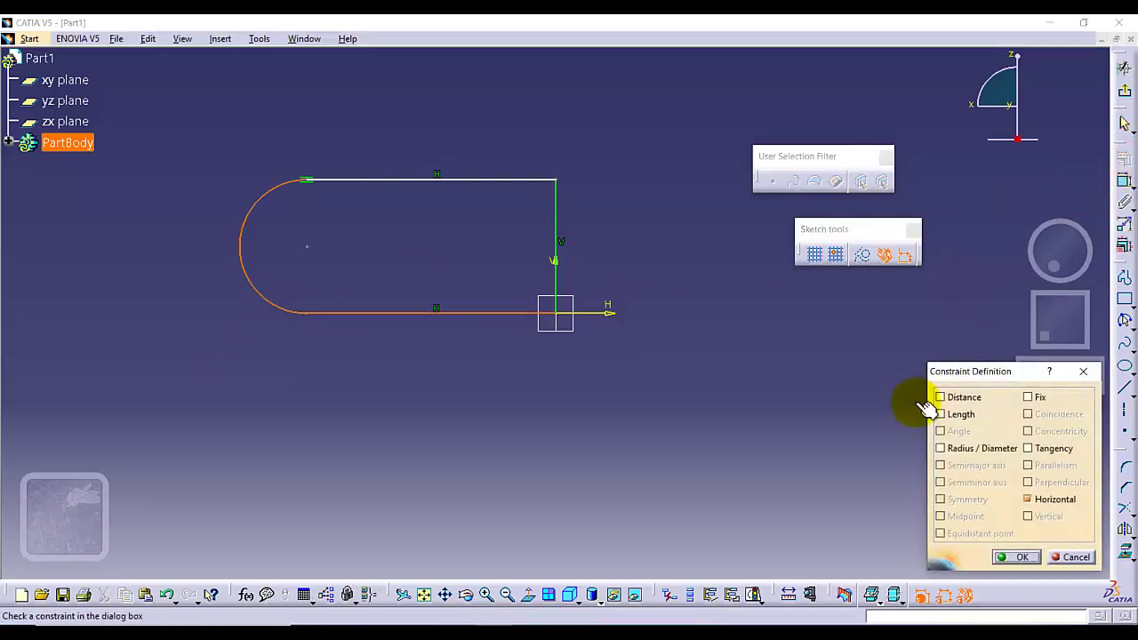
left_click(1028, 448)
left_click(1013, 556)
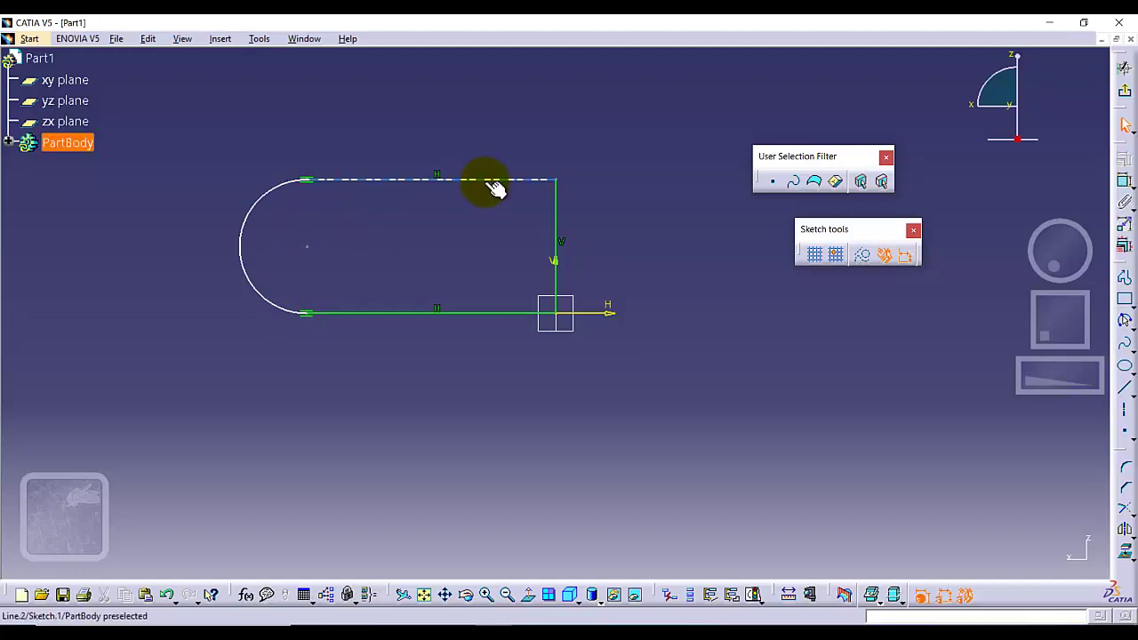
- Dimension the lower horizontal line and set its length to 36 mm
left_click(1125, 180)
left_click(461, 315)
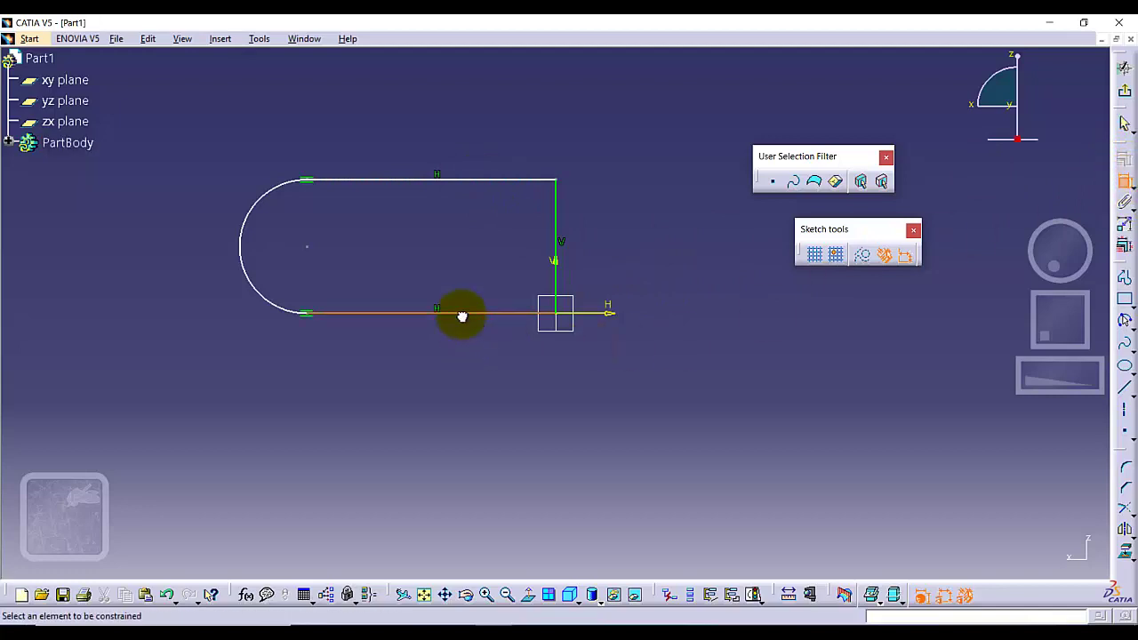
left_click(448, 373)
double_click(447, 374)
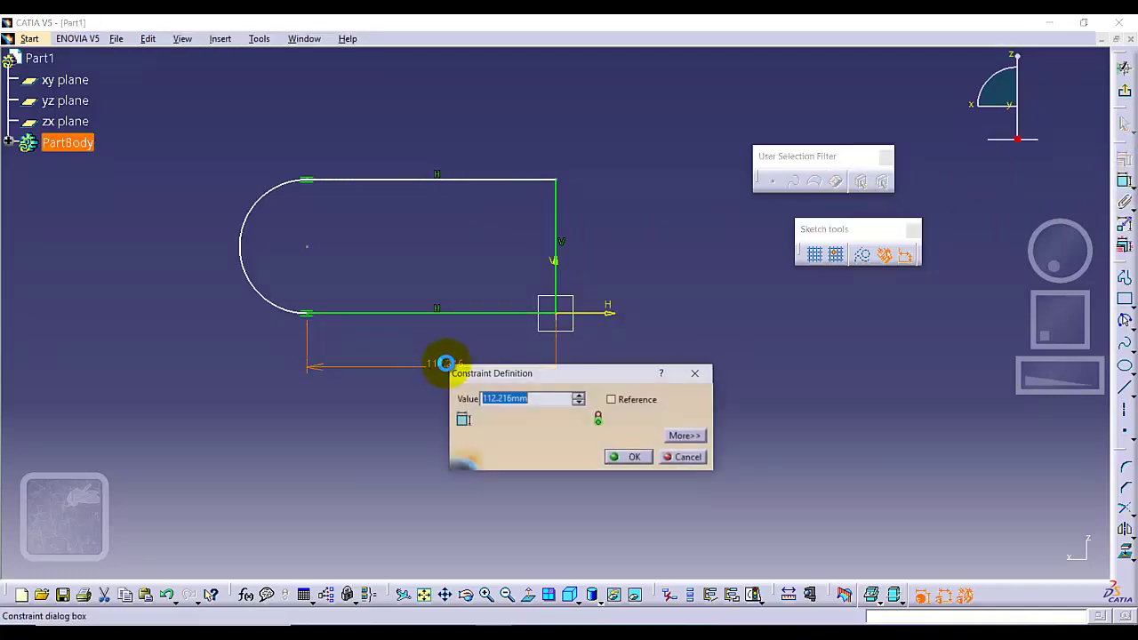
key("Return")
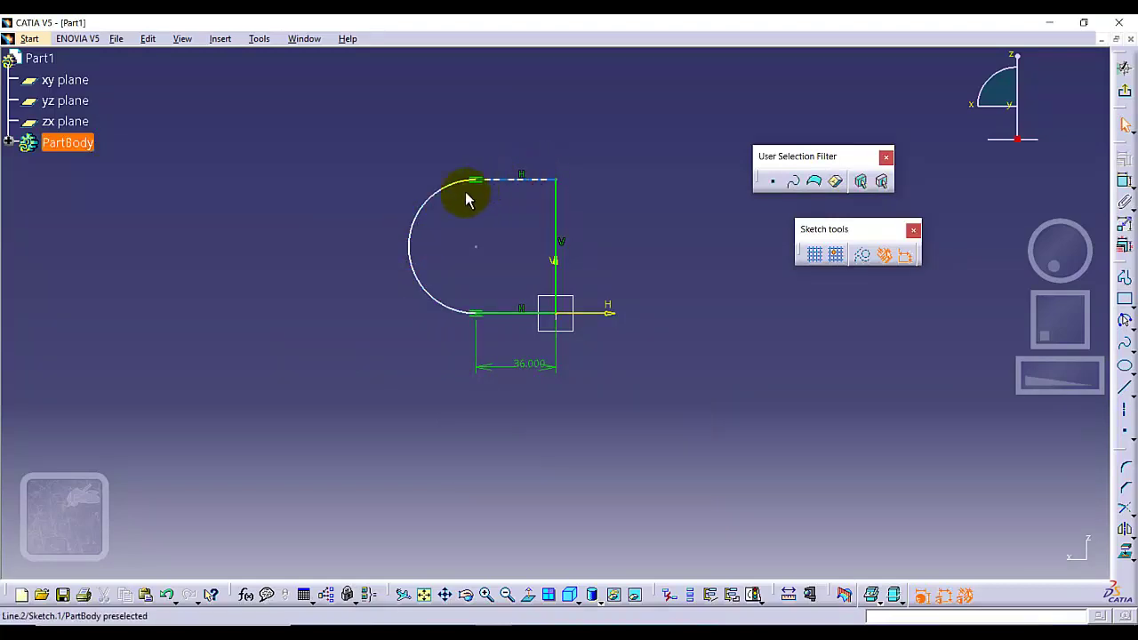
- Dimension the arc and set its radius to 16 mm
left_click(1119, 176)
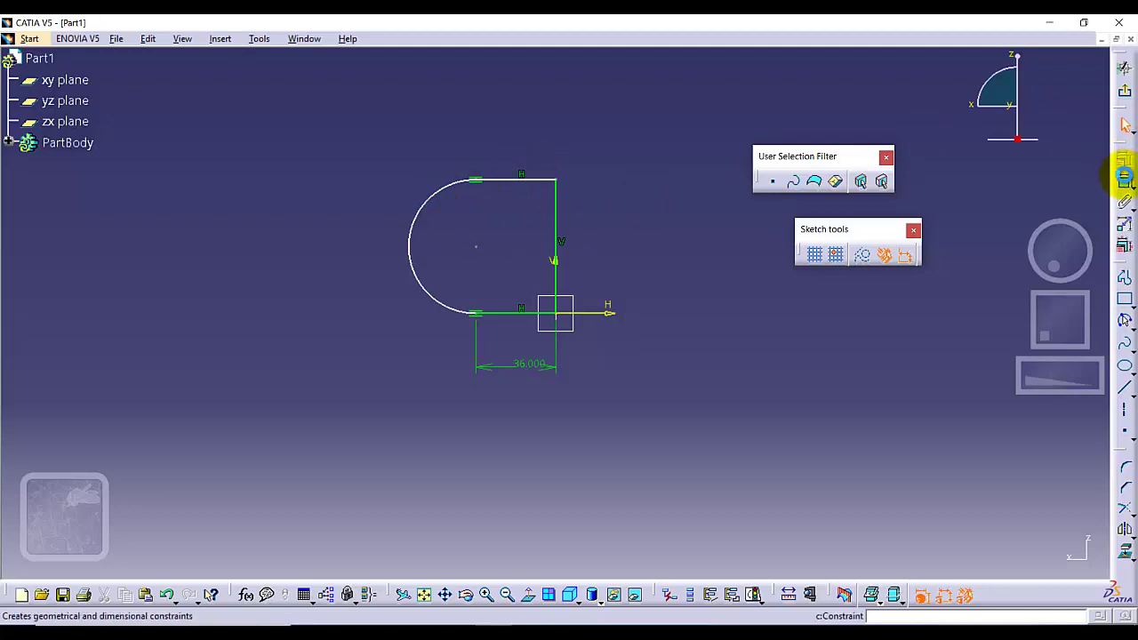
left_click(420, 213)
left_click(385, 211)
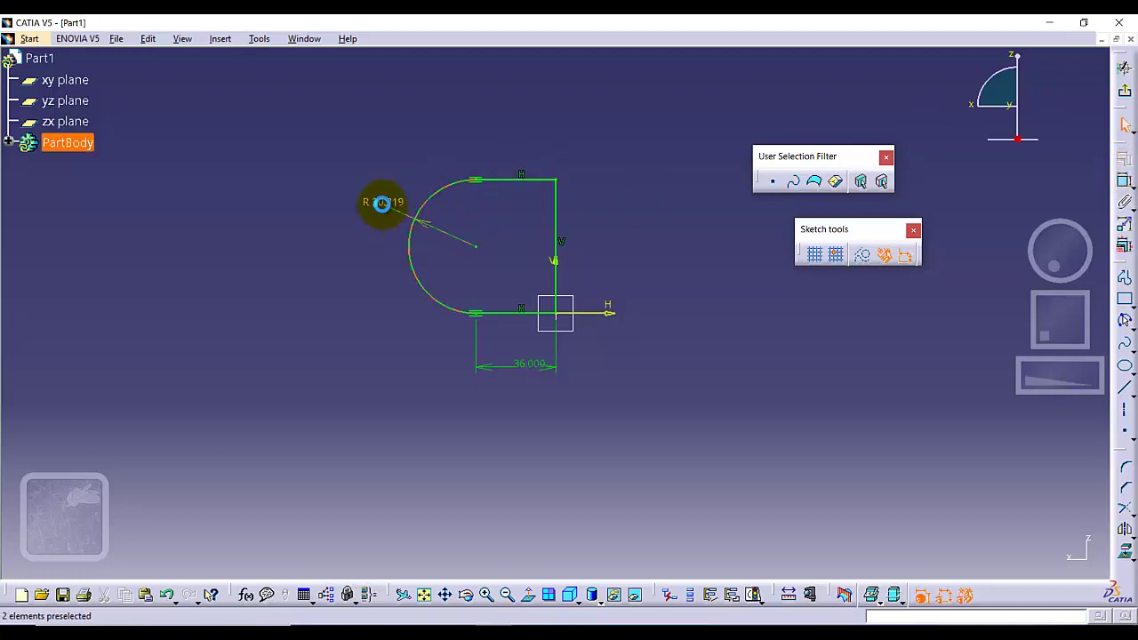
double_click(382, 205)
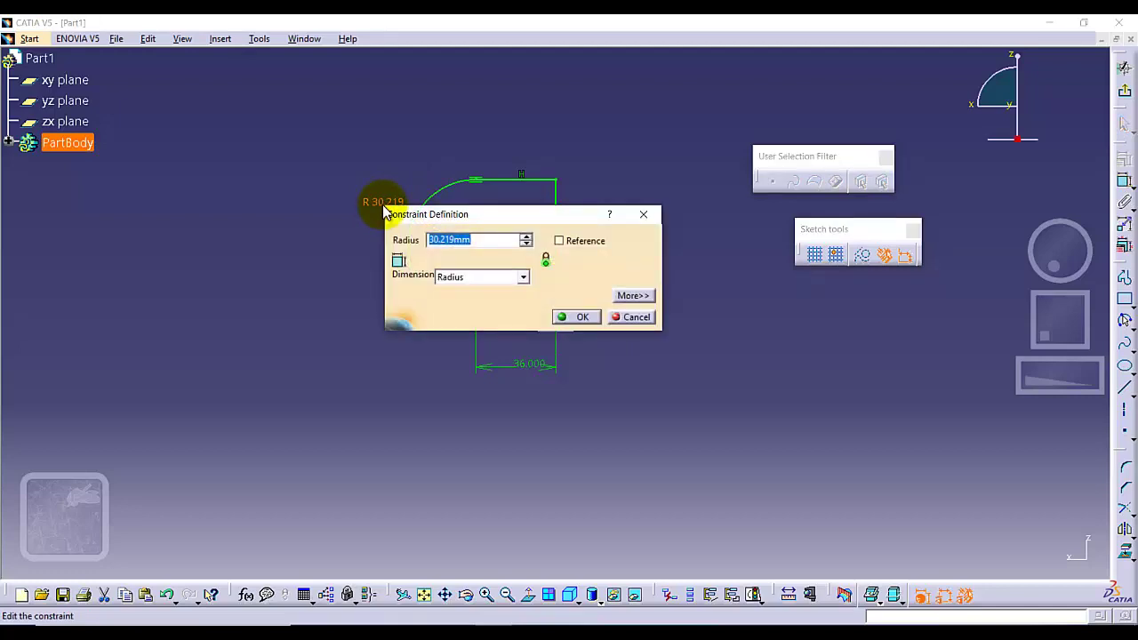
key("Return")
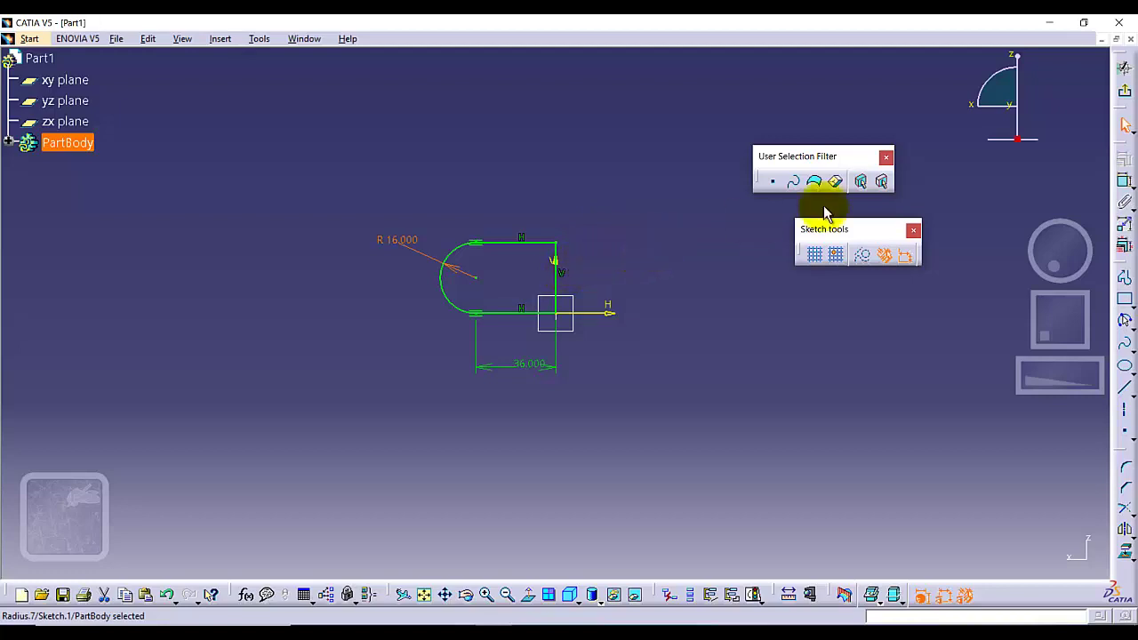
- Try adding a length dimension to the profile's vertical edge, and delete that dimension
left_click(1126, 184)
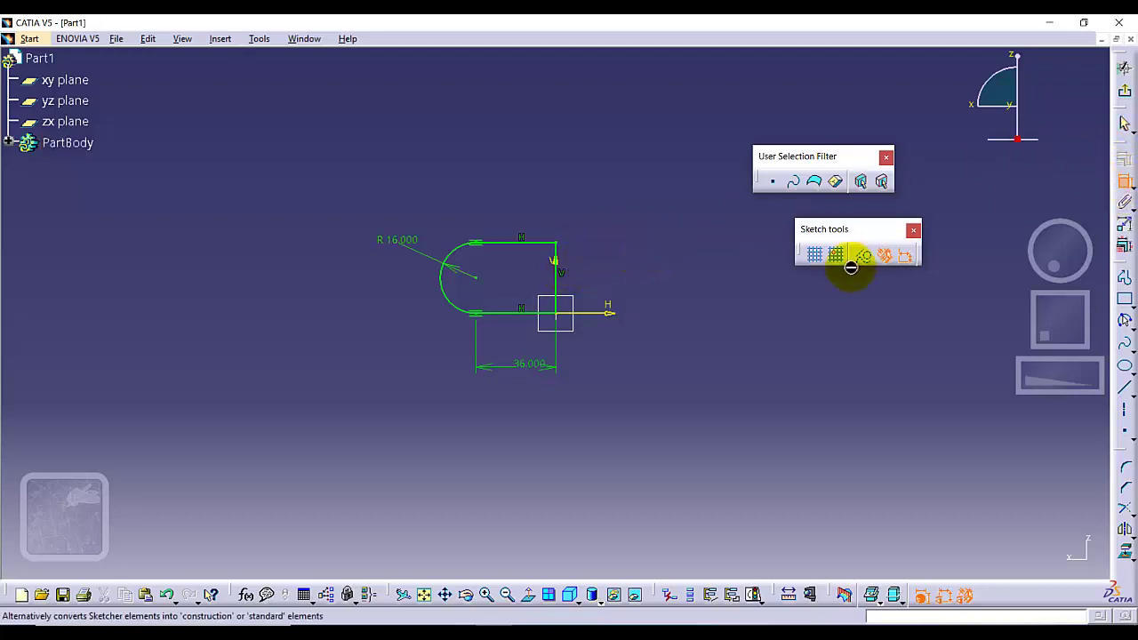
left_click(556, 272)
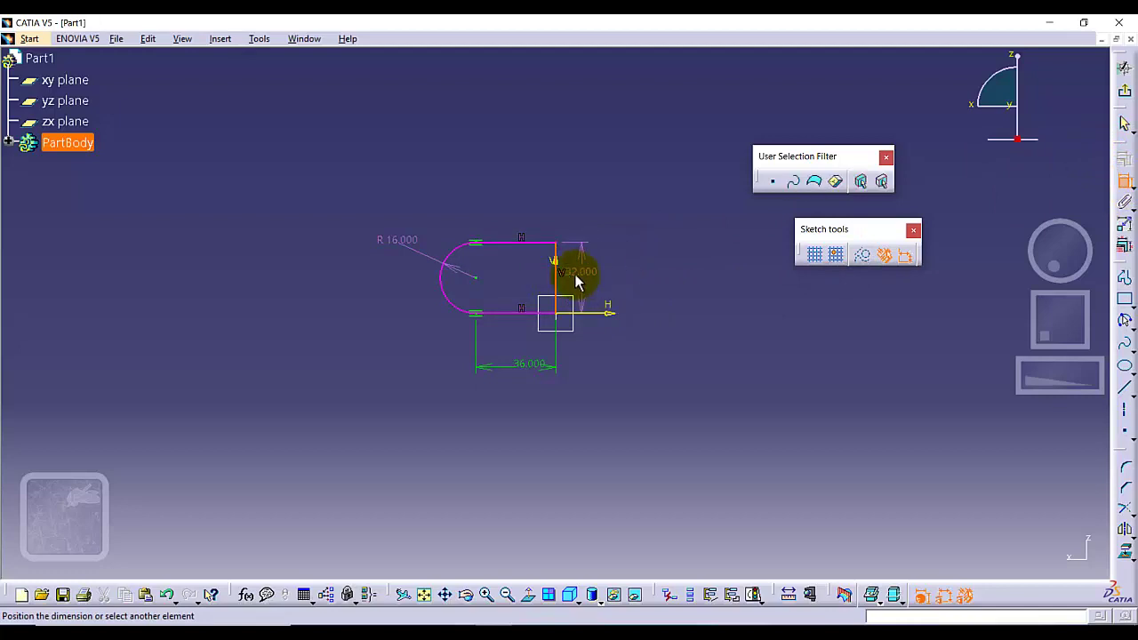
left_click(613, 267)
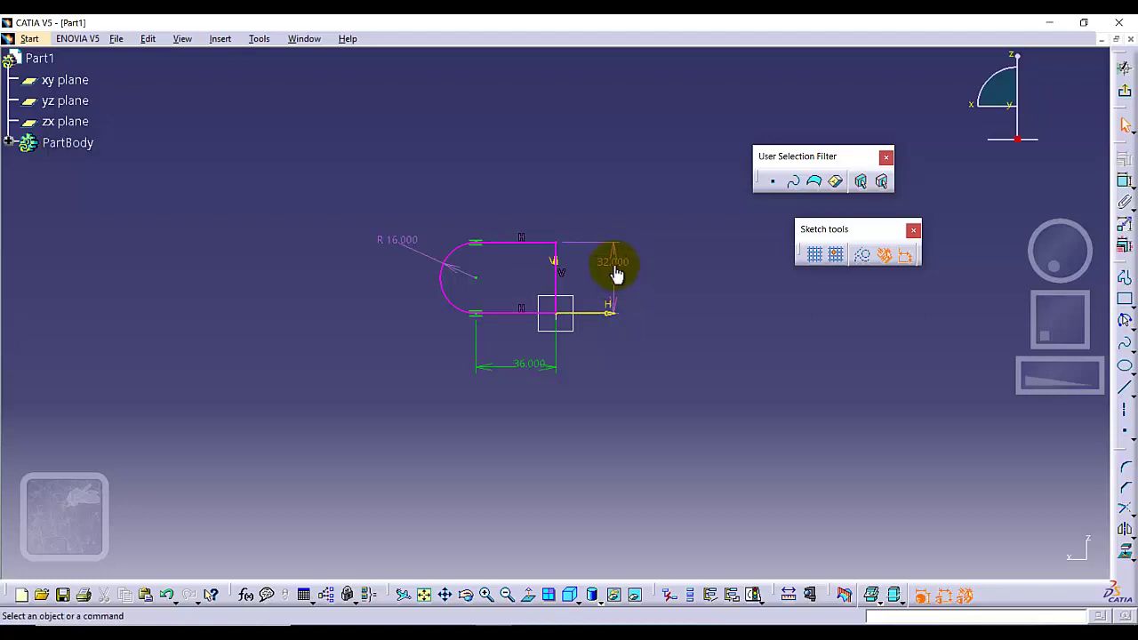
right_click(616, 264)
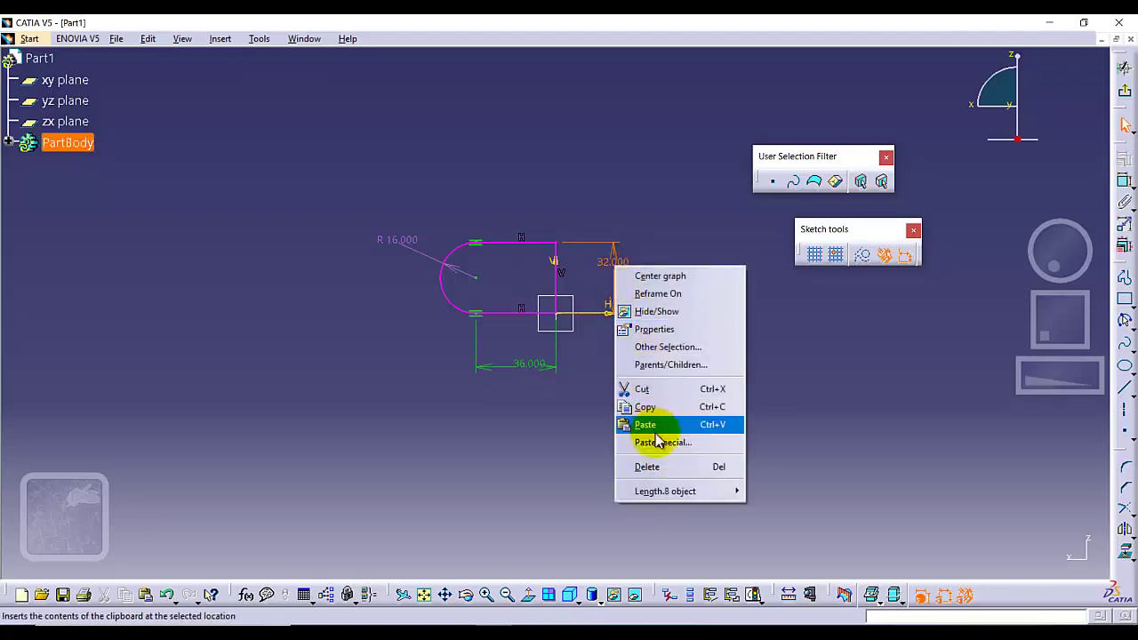
left_click(651, 466)
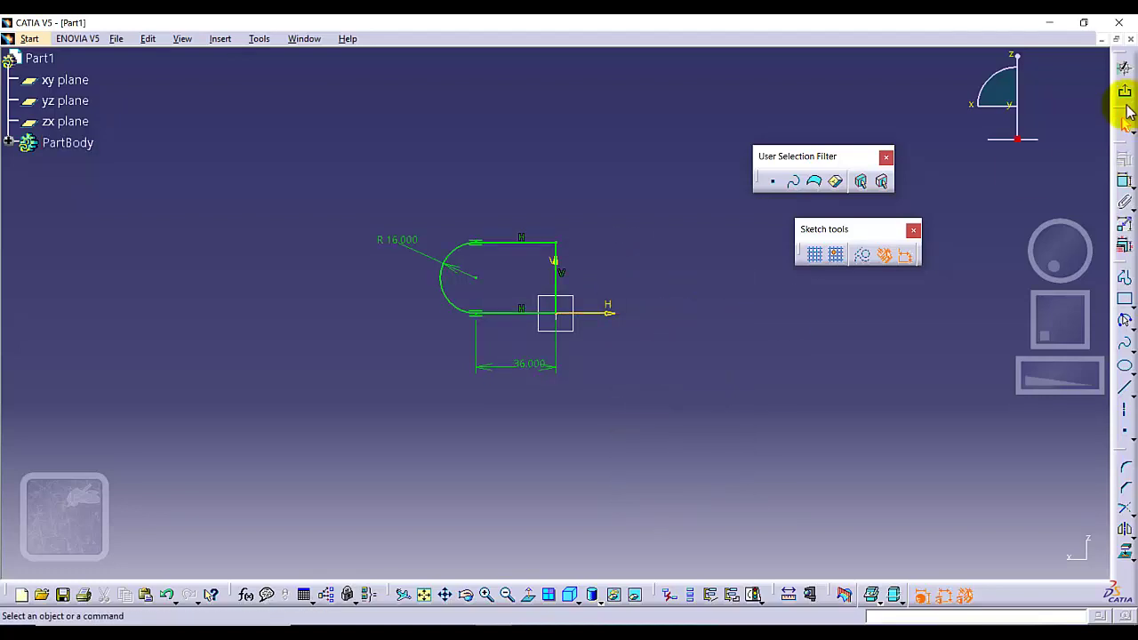
- Leave the sketch and start a Pad from the round-ended profile, reversing its extrusion direction
left_click(1124, 92)
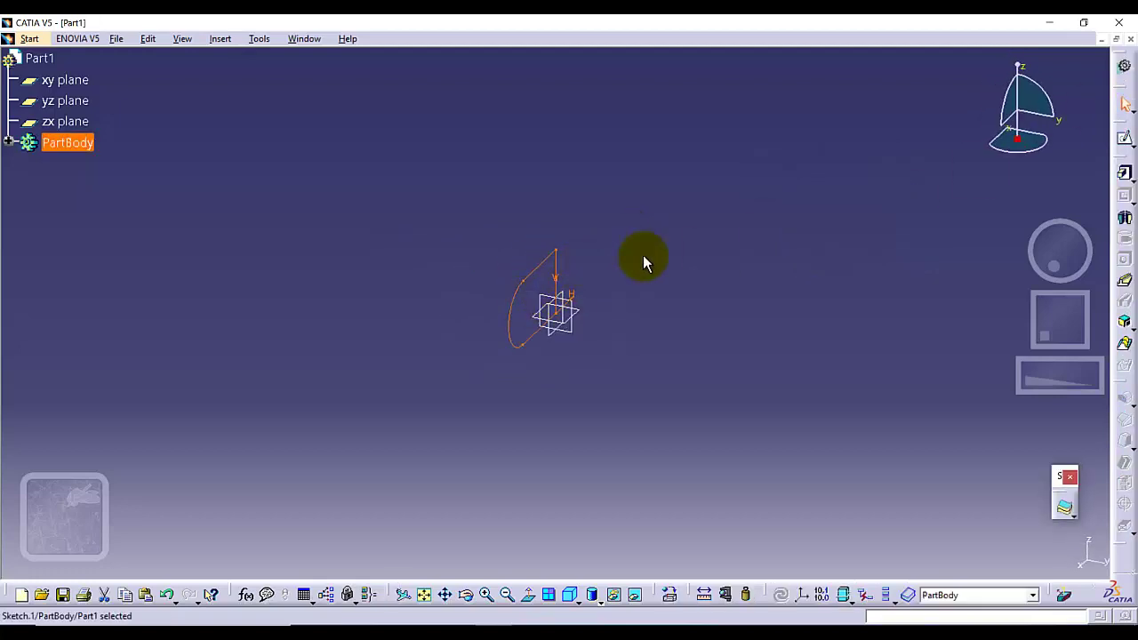
left_click(1124, 174)
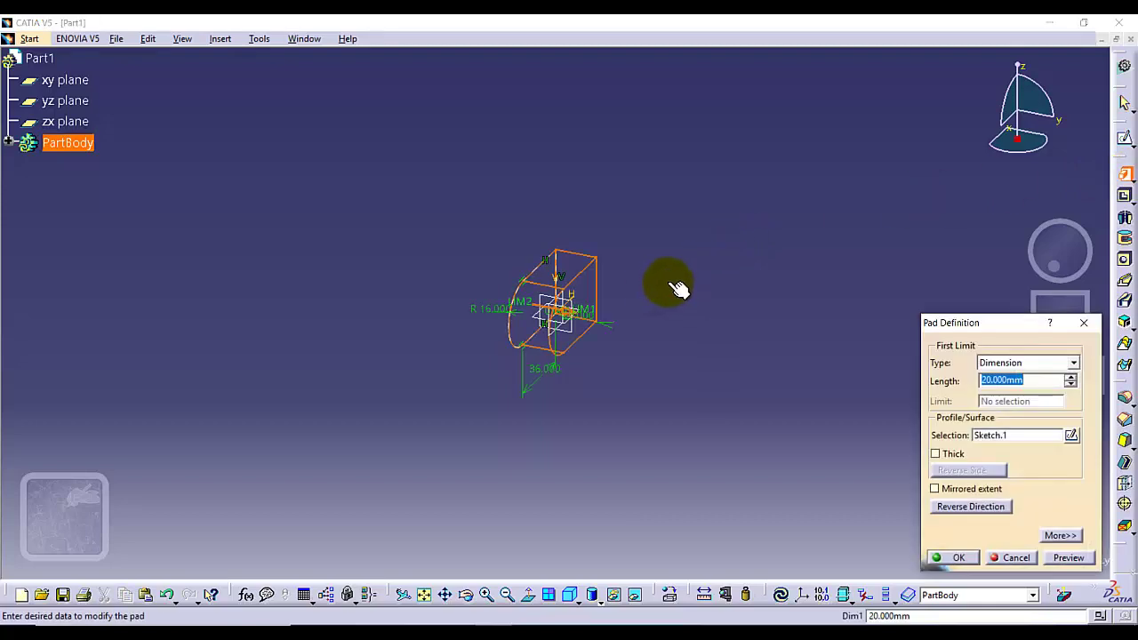
left_click(956, 507)
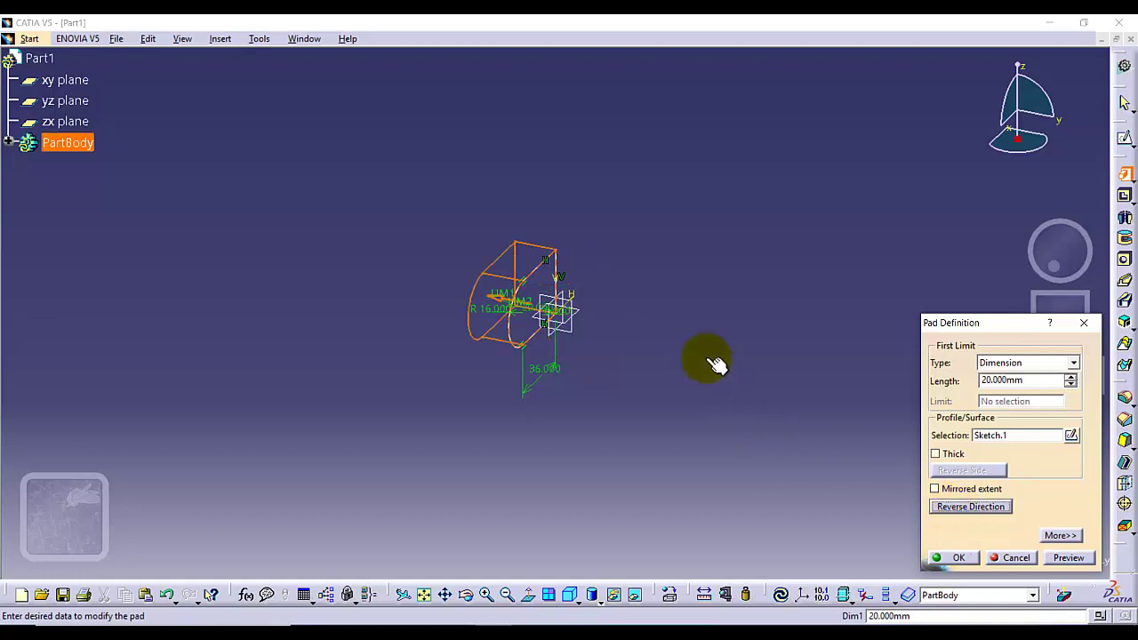
left_click(497, 301)
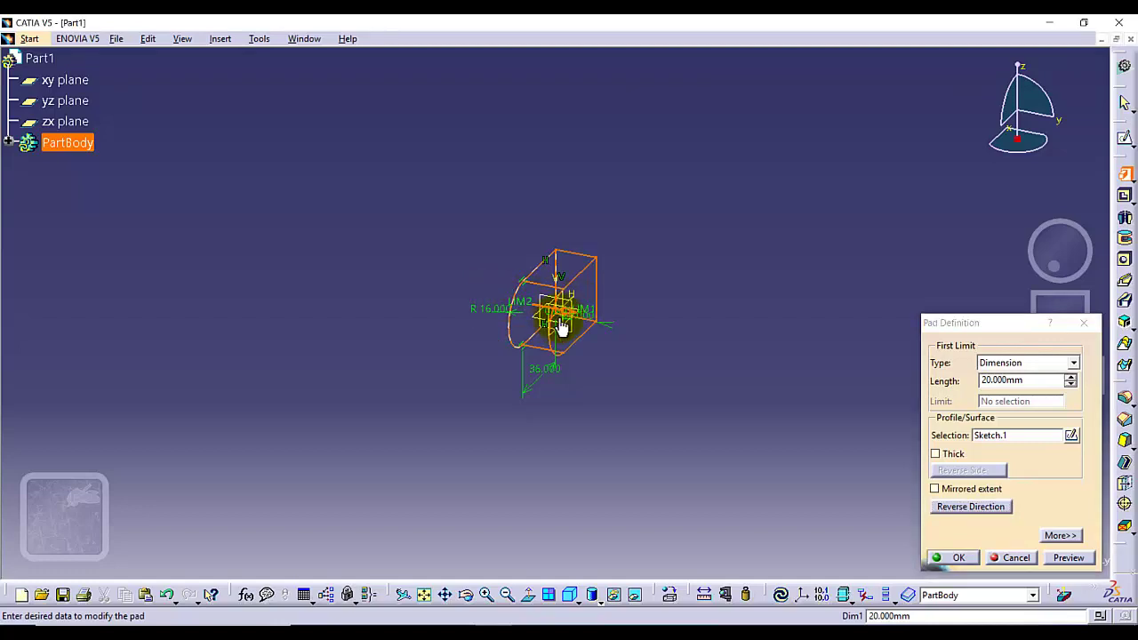
left_click(572, 316)
left_click(495, 306)
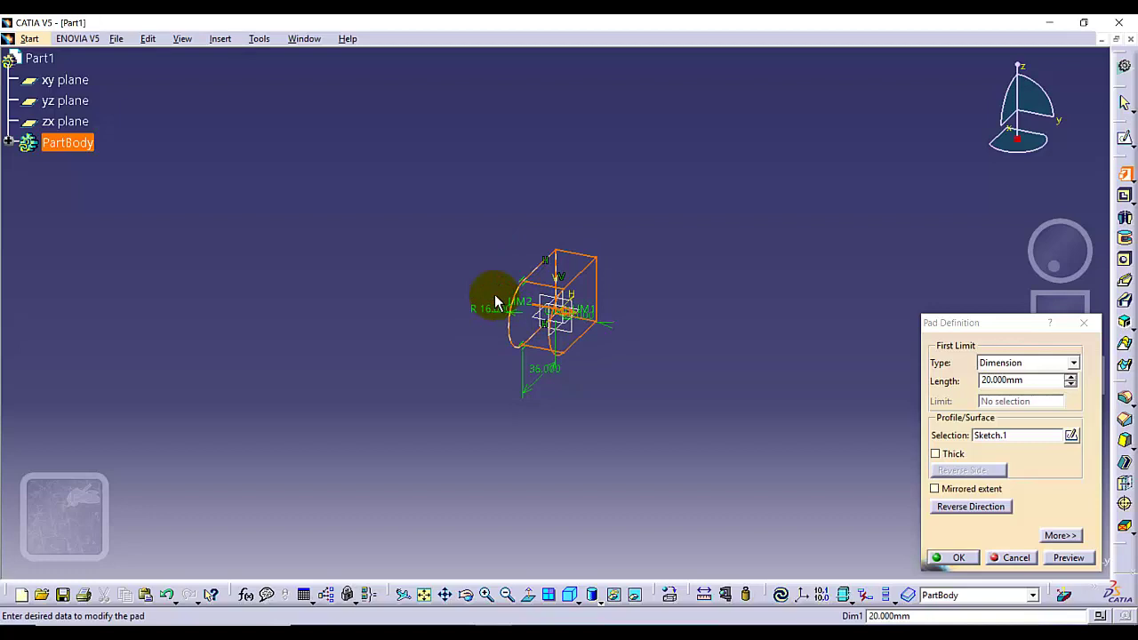
left_click(576, 316)
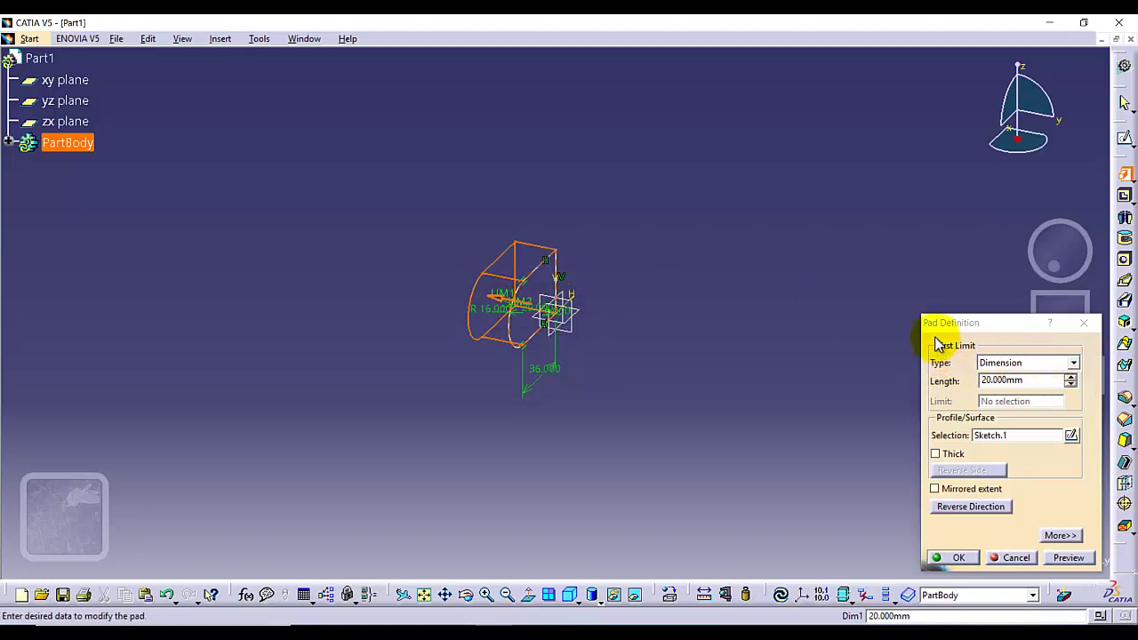
- Set the pad's length to 40 mm and create the solid
double_click(1031, 381)
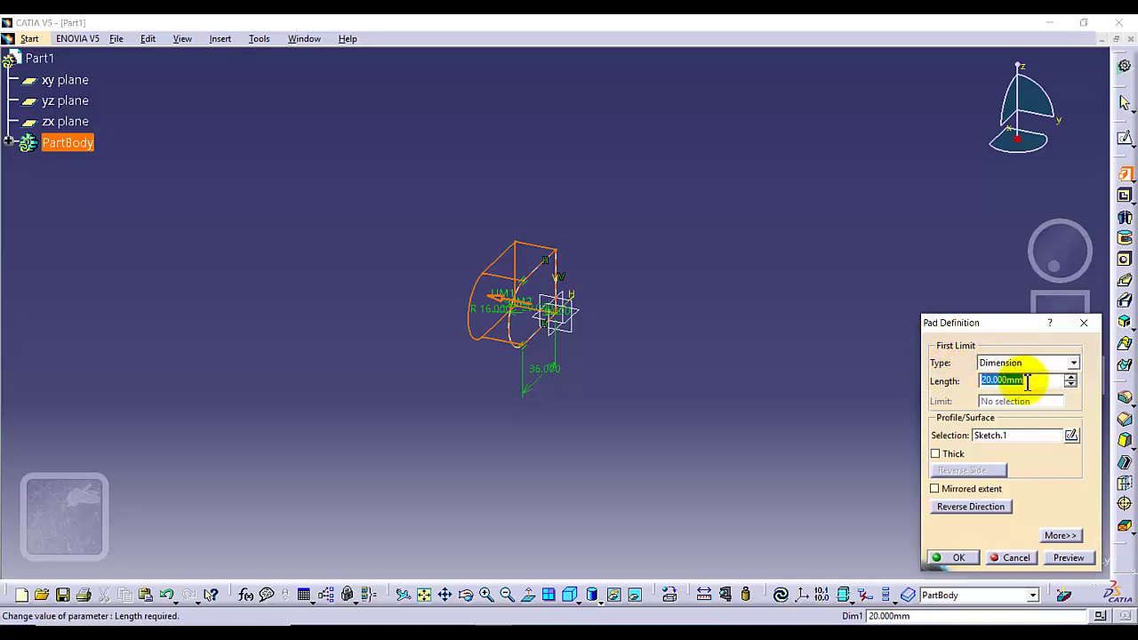
type("40")
key("Return")
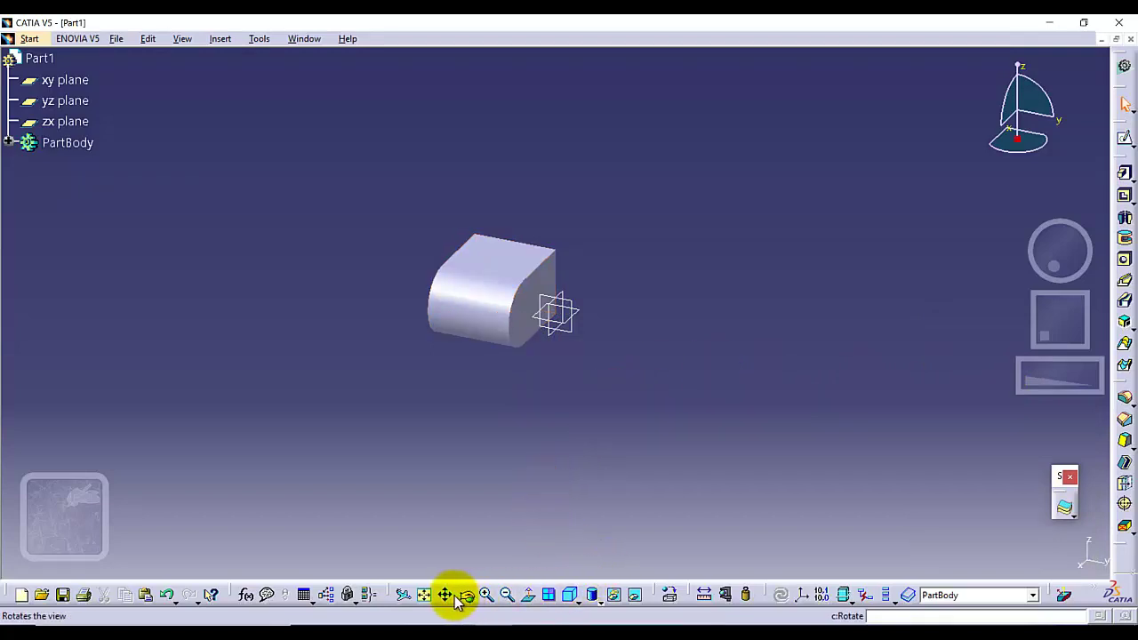
left_click(424, 595)
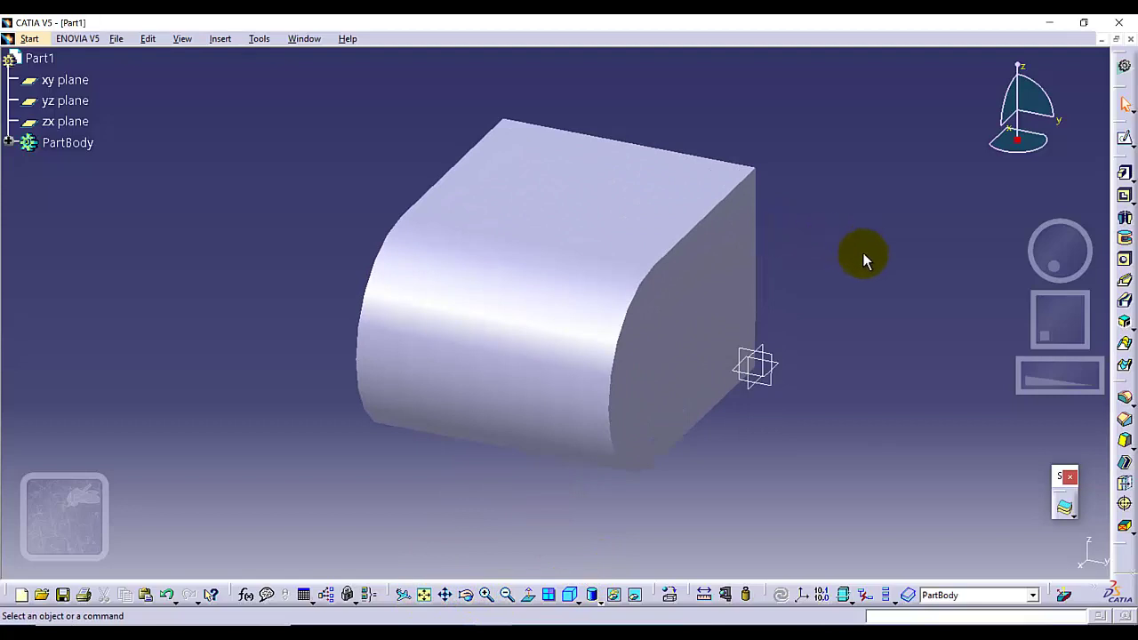
- Start a sketch on the pad's flat round-ended side face and draw a circle about 17 mm in diameter near its rounded end
left_click(698, 287)
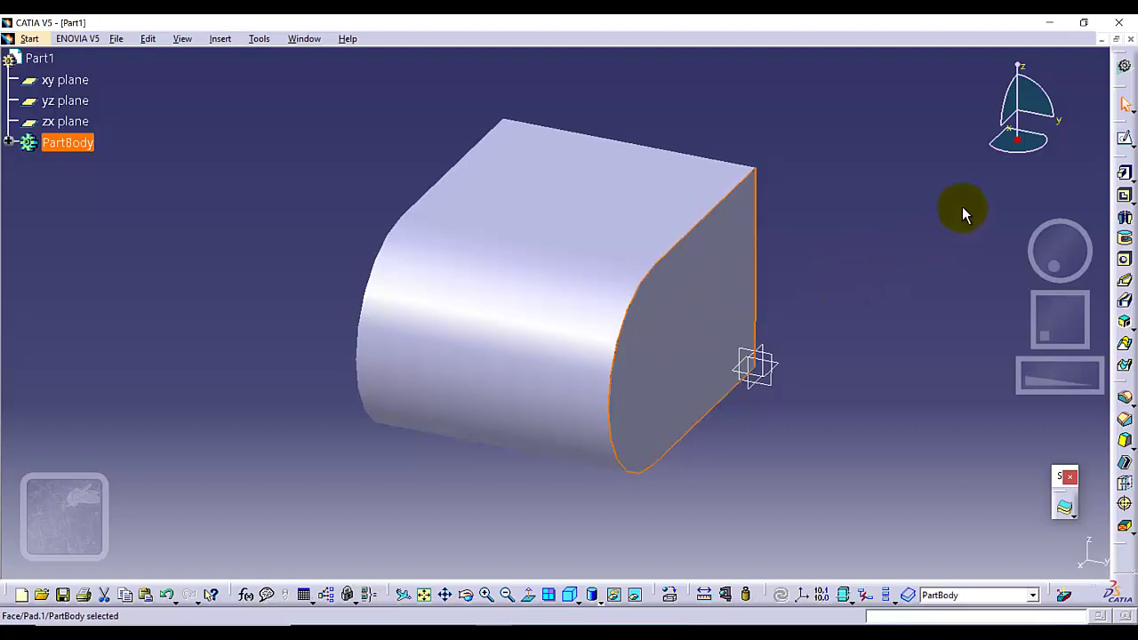
left_click(1124, 141)
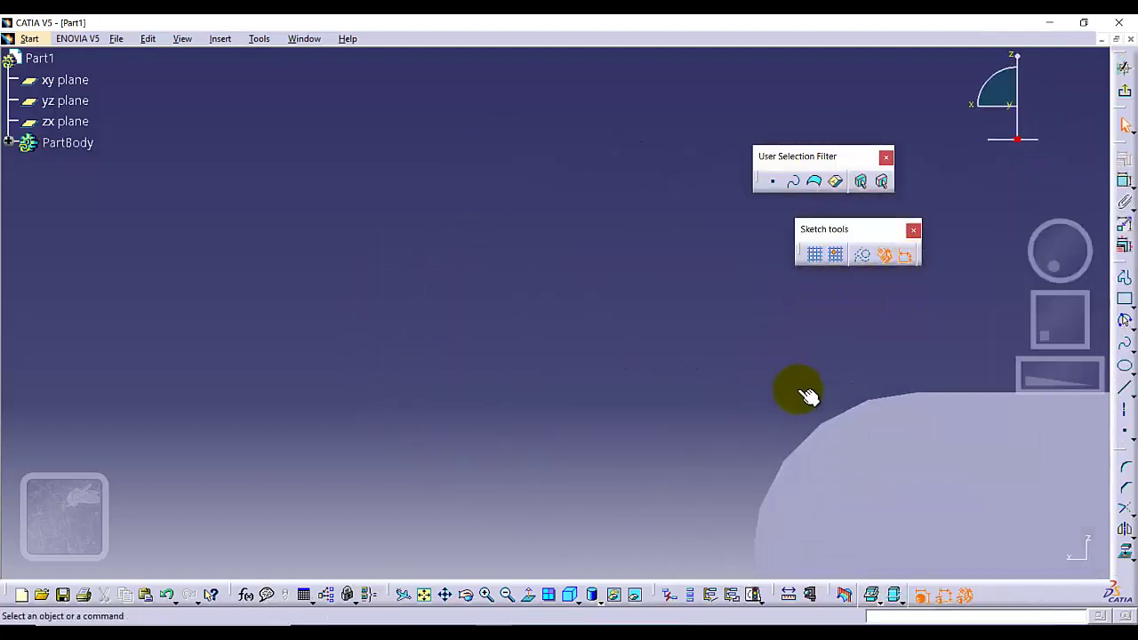
mouse_move(807, 396)
middle_mouse_down()
mouse_move(689, 305)
mouse_move(323, 213)
mouse_move(257, 165)
mouse_move(244, 145)
mouse_move(254, 139)
middle_mouse_up()
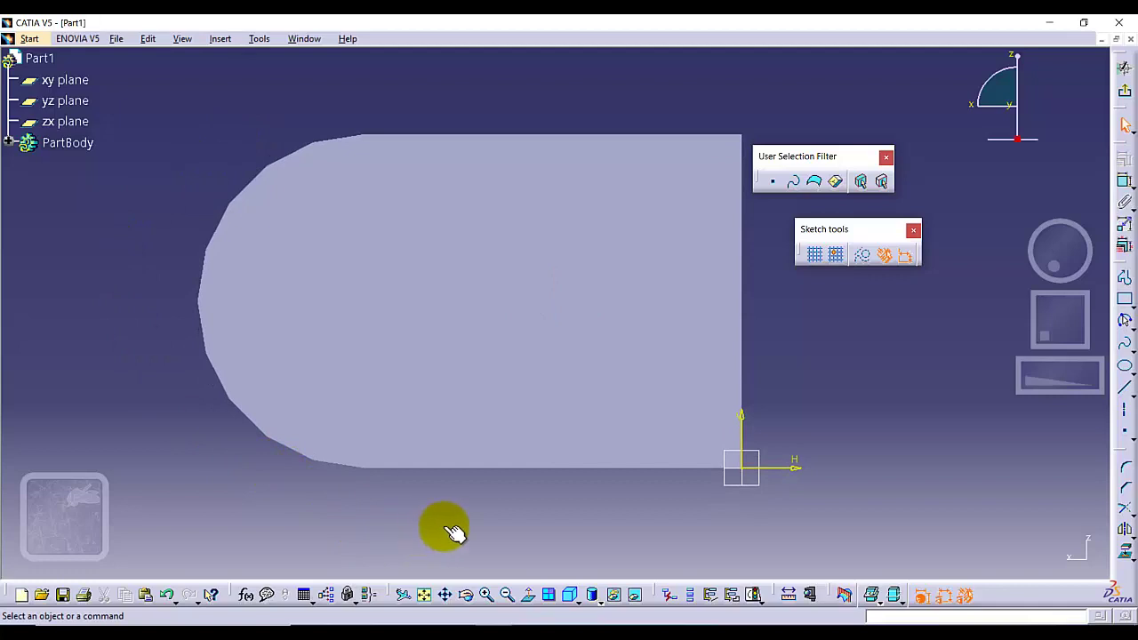
left_click(446, 595)
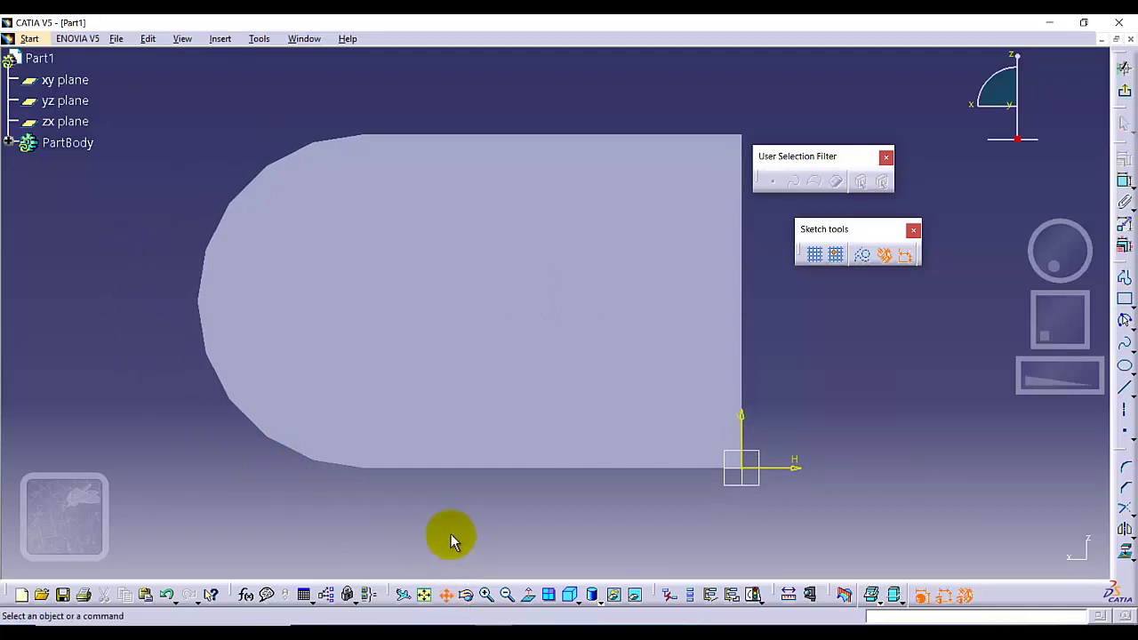
left_click_drag(450, 510, 439, 467)
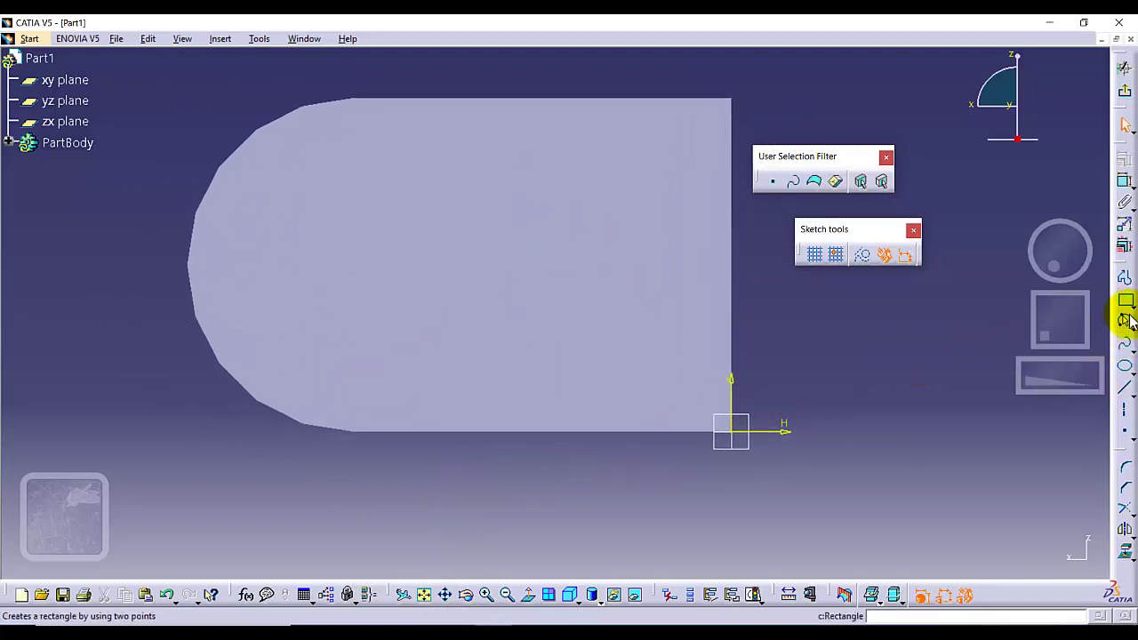
left_click(1126, 370)
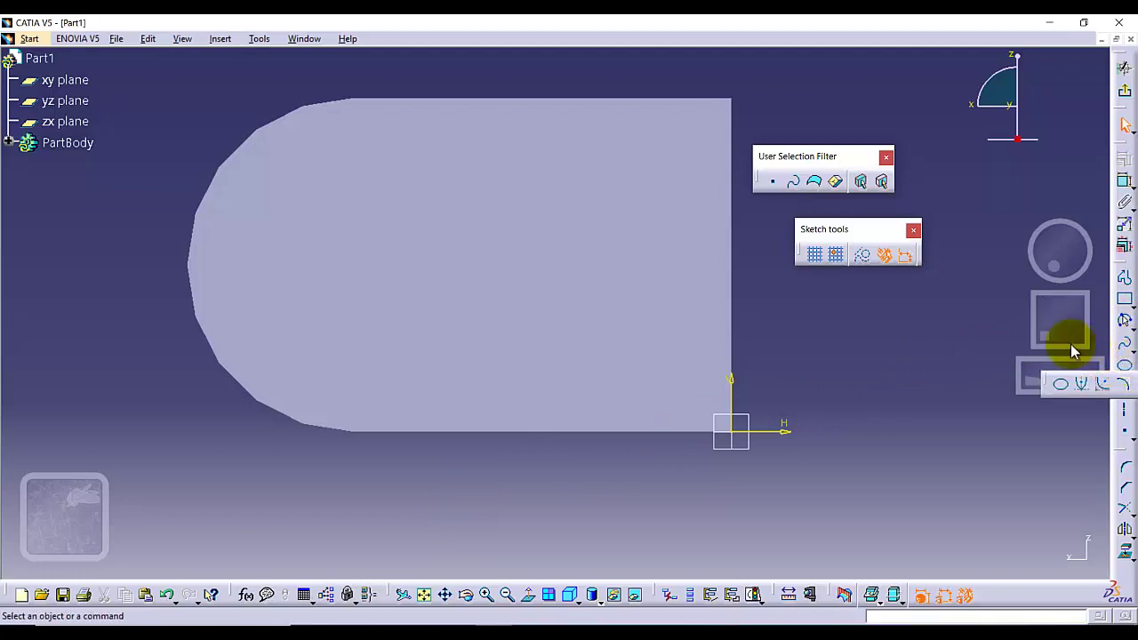
left_click(1127, 325)
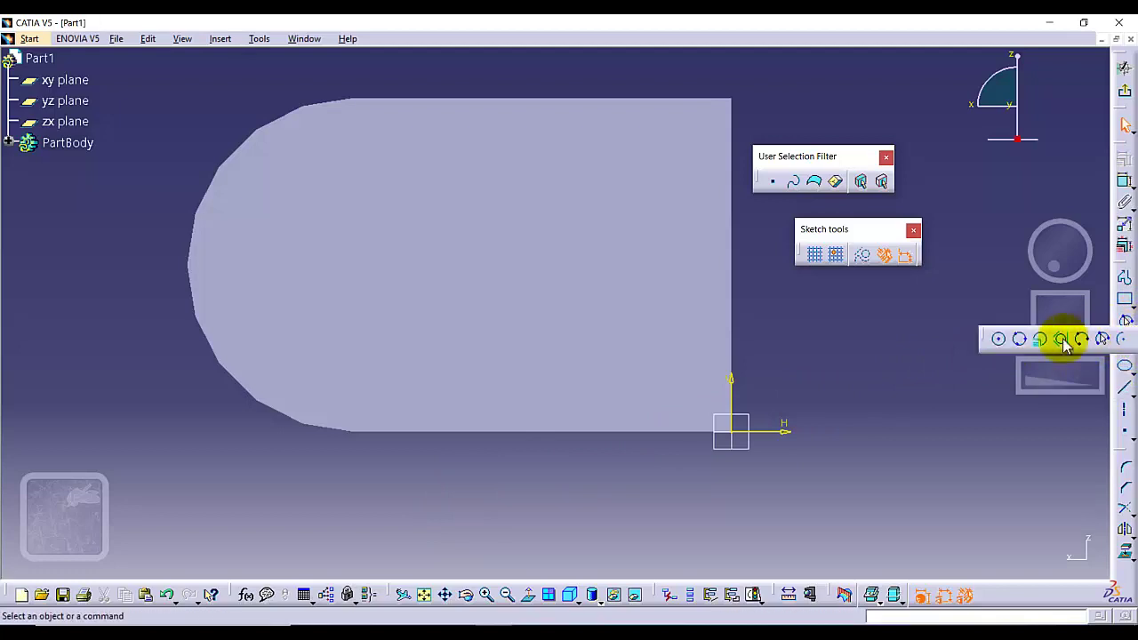
left_click(995, 338)
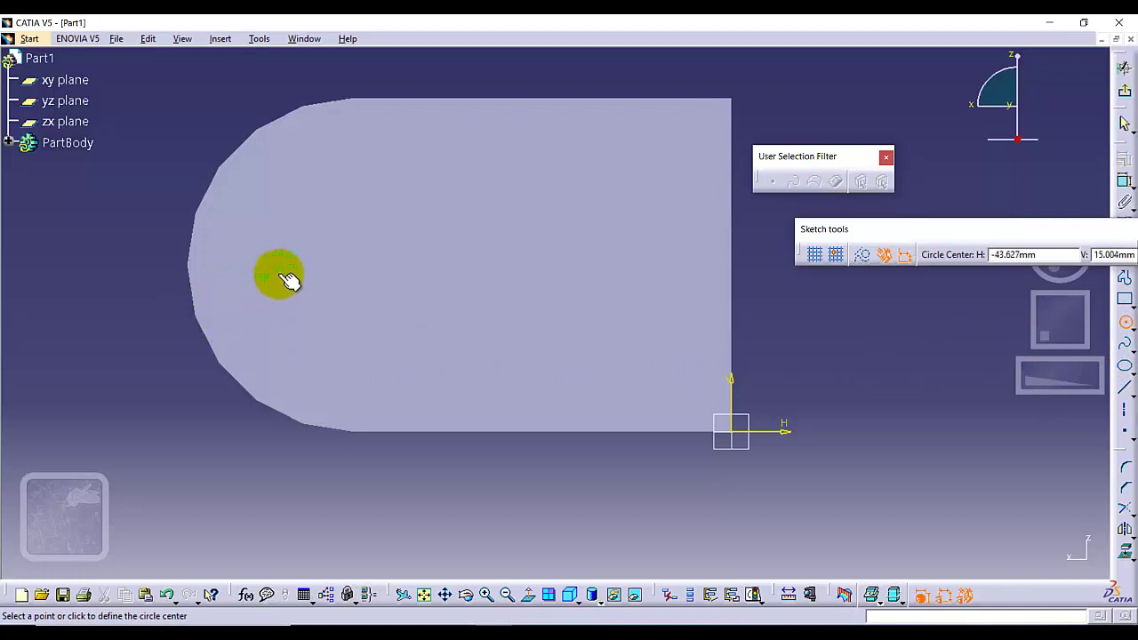
left_click(342, 265)
left_click(380, 186)
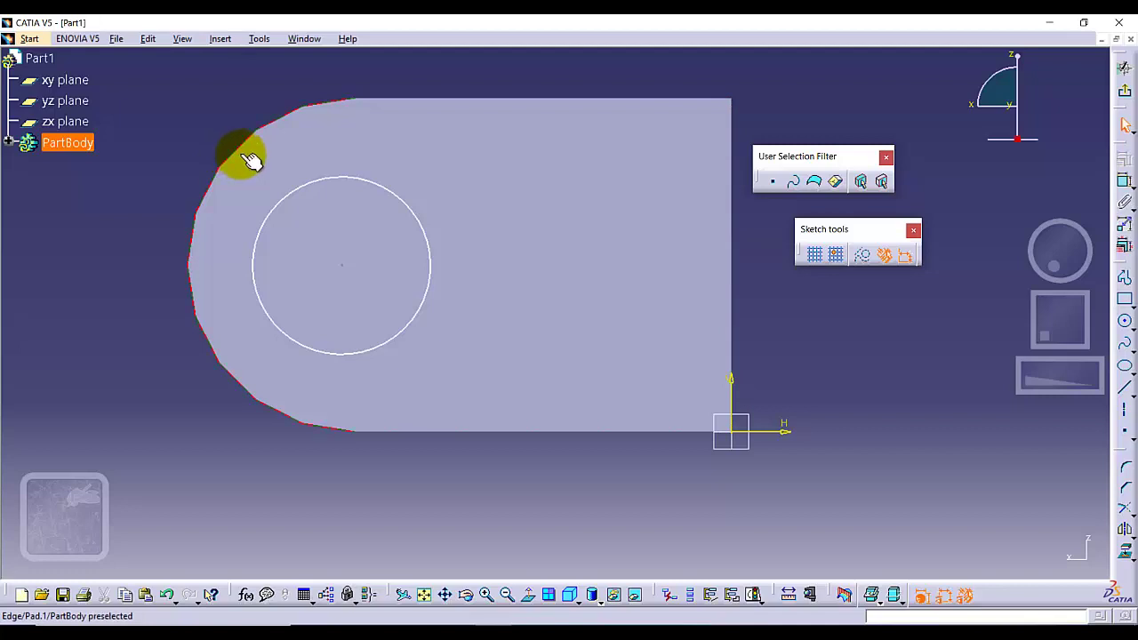
- Apply a concentricity constraint between the circle and the pad's rounded edge
left_click(297, 189)
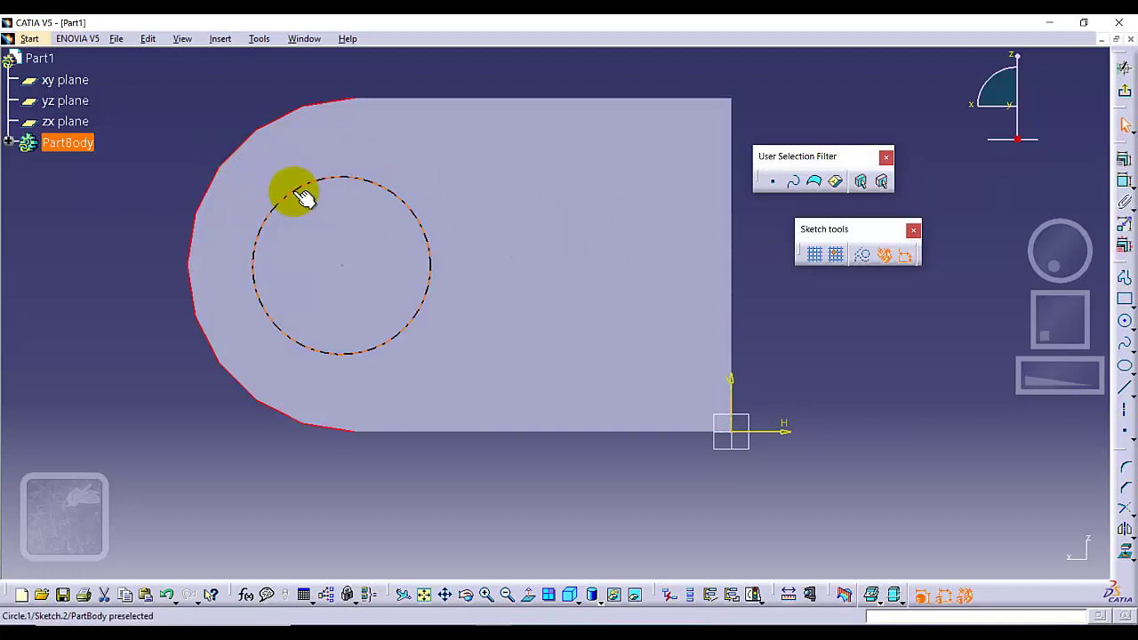
left_click(233, 171, "ctrl")
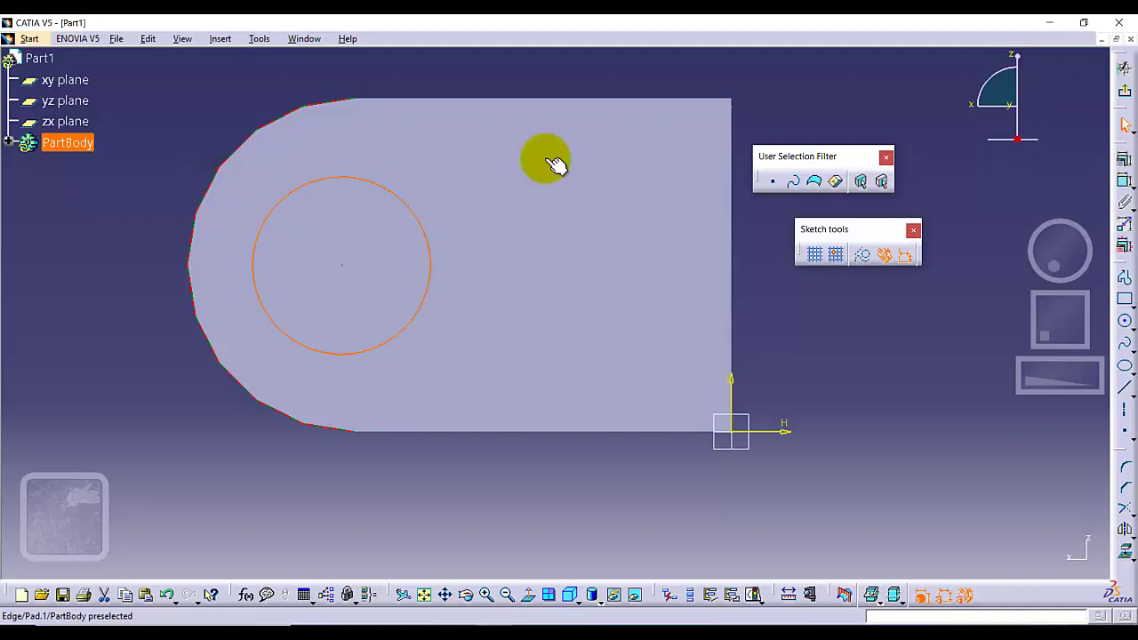
left_click(1124, 162)
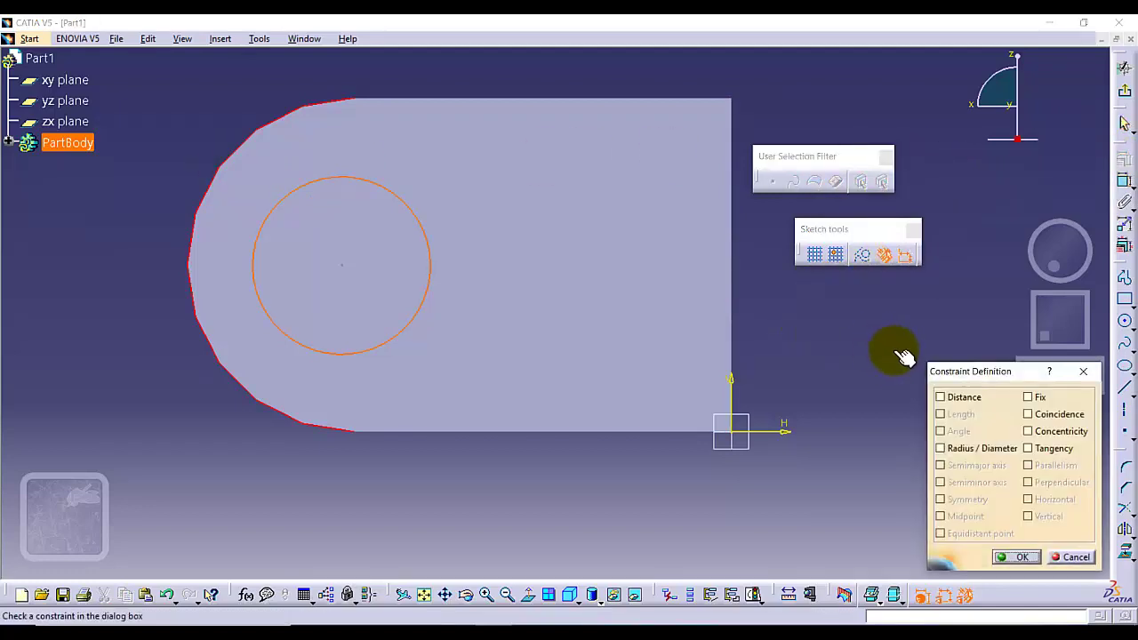
left_click(1029, 430)
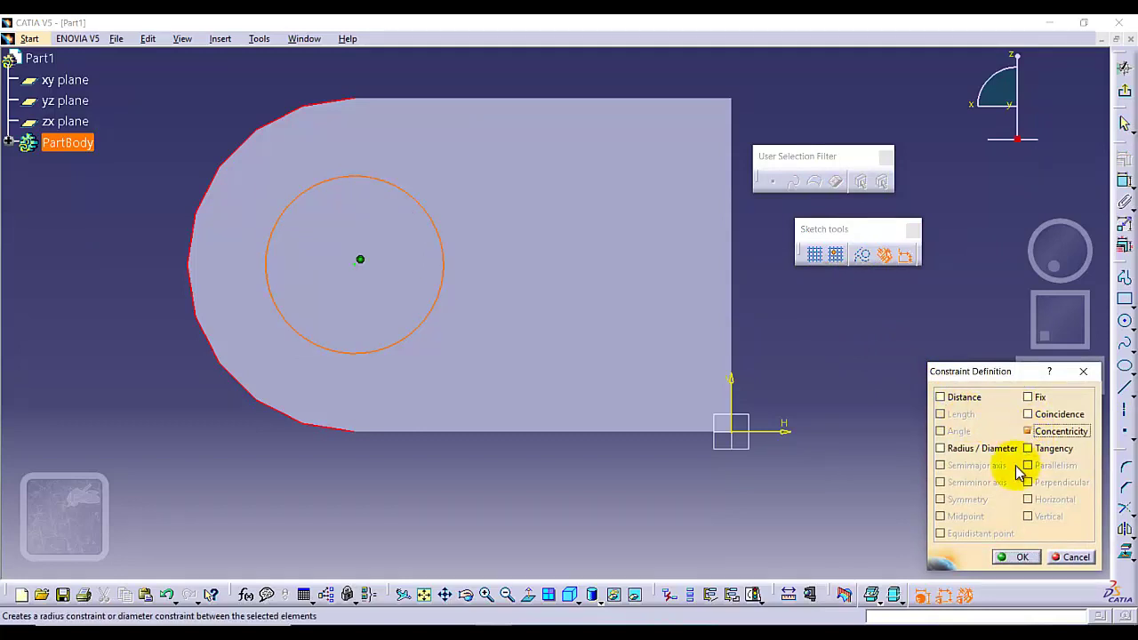
left_click(1011, 557)
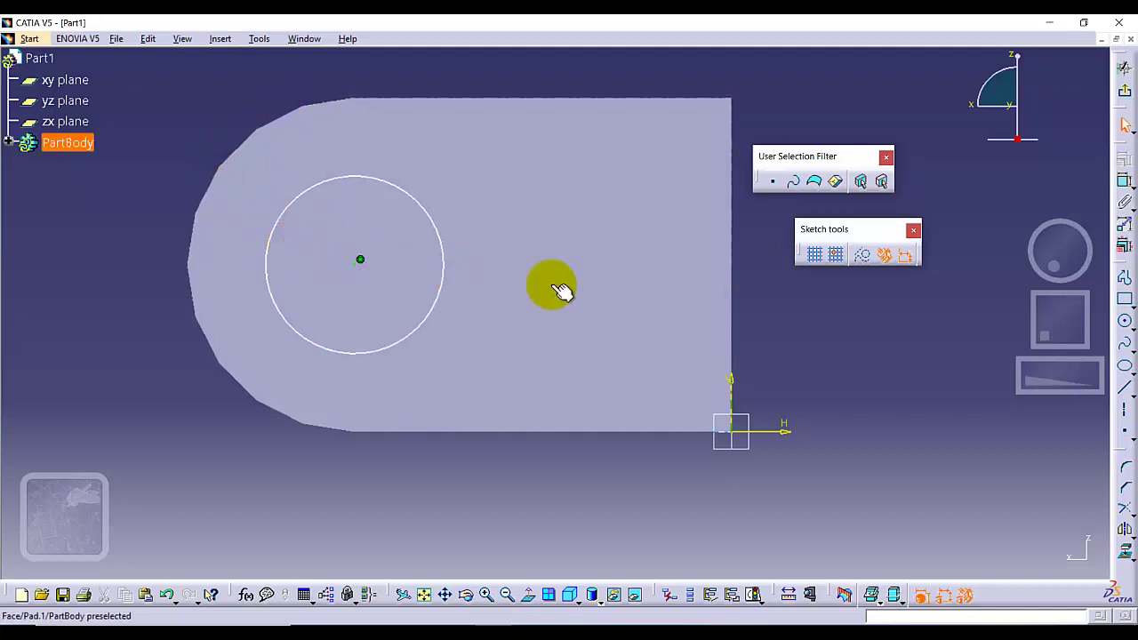
- Dimension the circle and set its diameter to 16 mm
left_click(1122, 182)
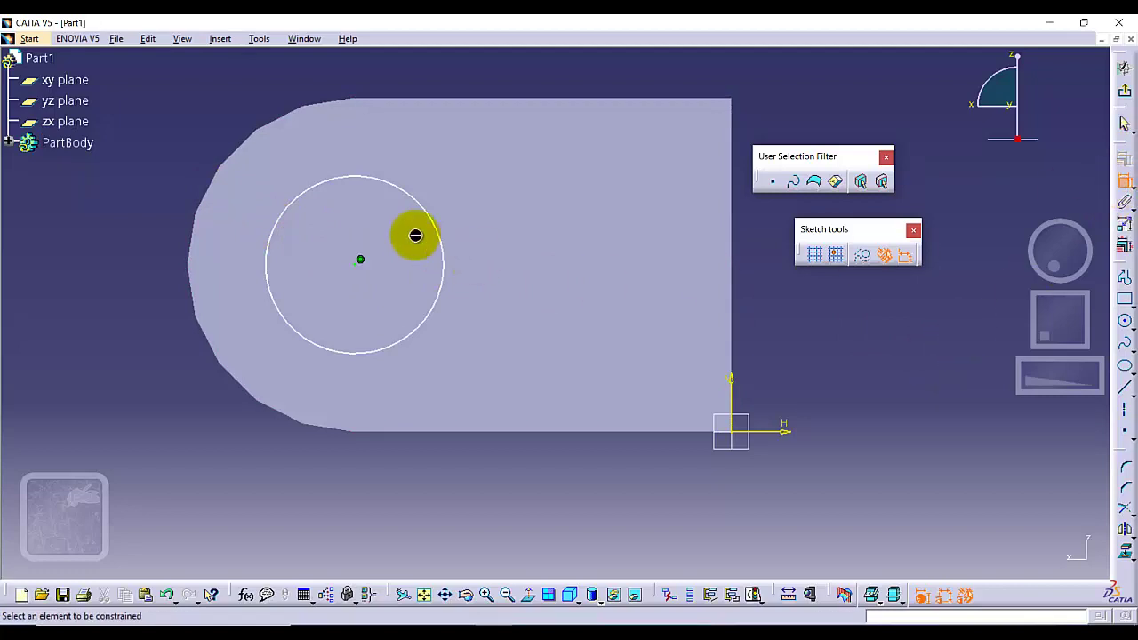
left_click(393, 184)
double_click(421, 85)
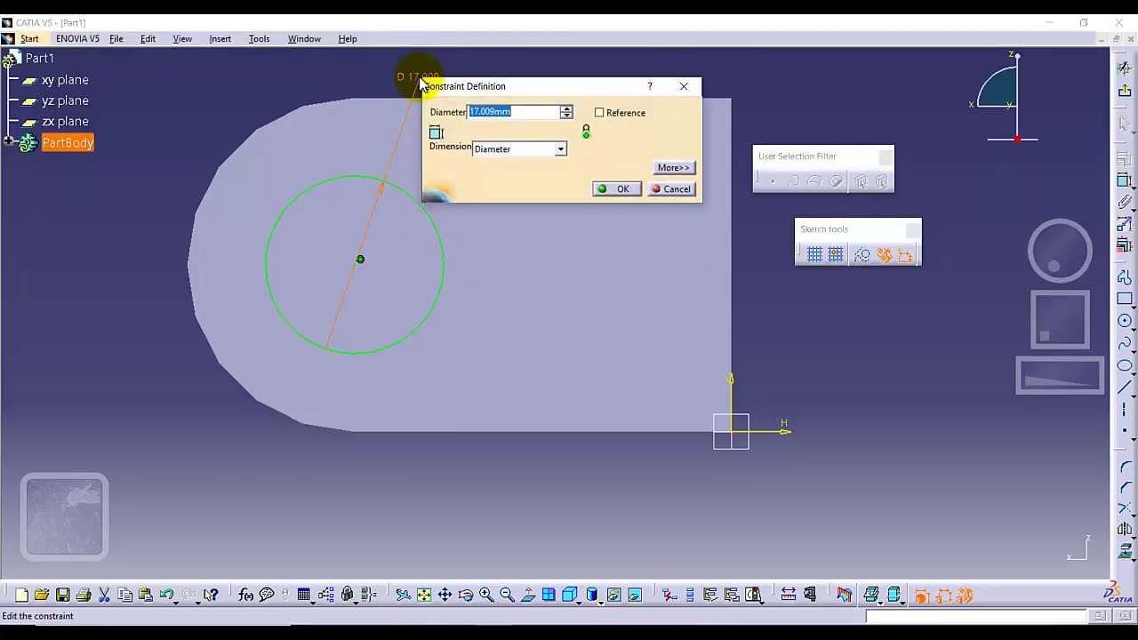
key("Return")
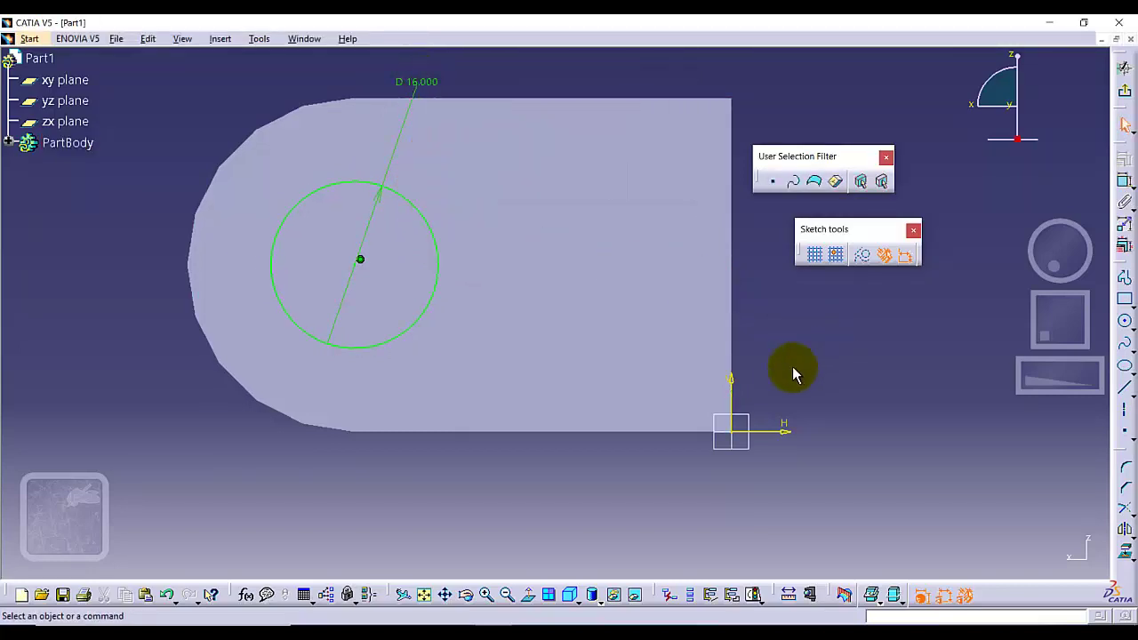
- Leave the sketch and cut the circle through the solid as a Pocket with the Up to last limit
left_click(1125, 128)
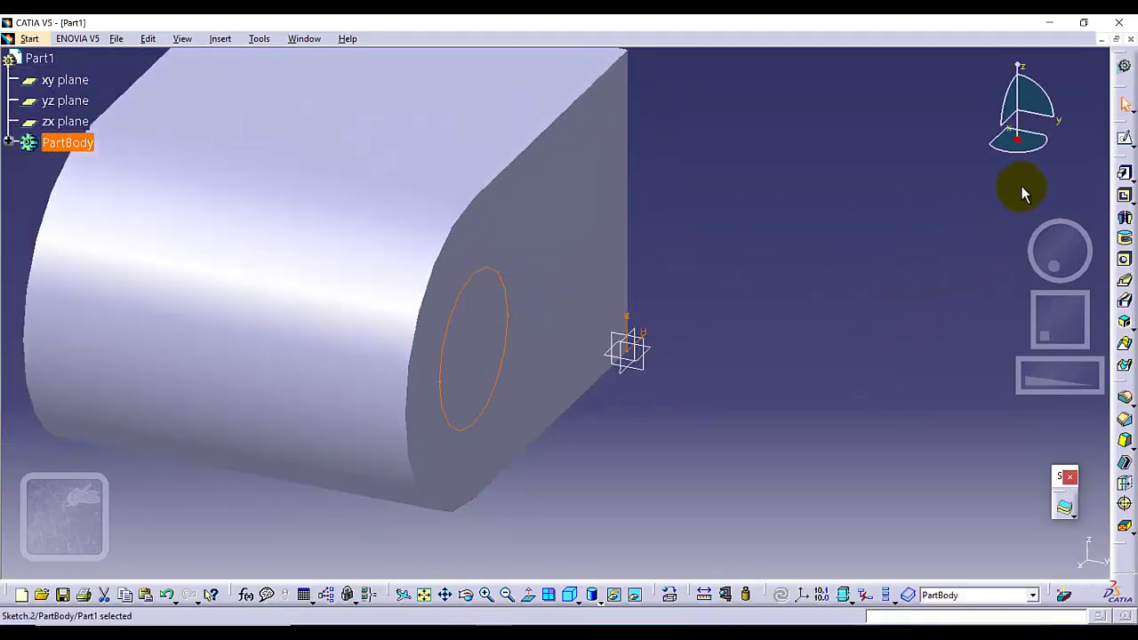
left_click(1124, 194)
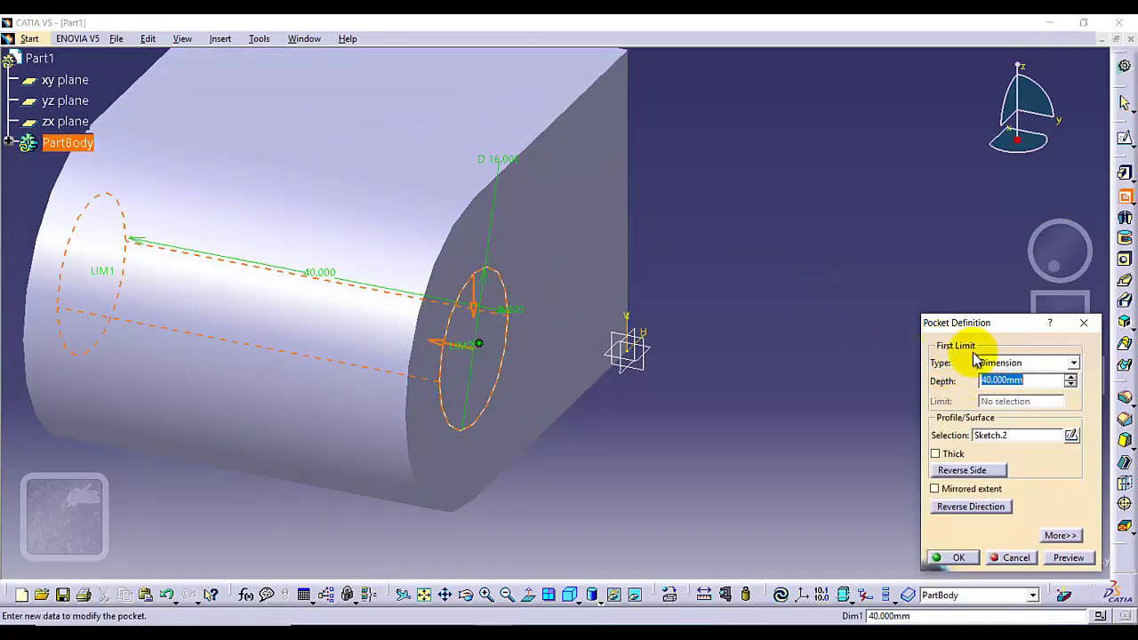
left_click(1073, 363)
left_click(1016, 399)
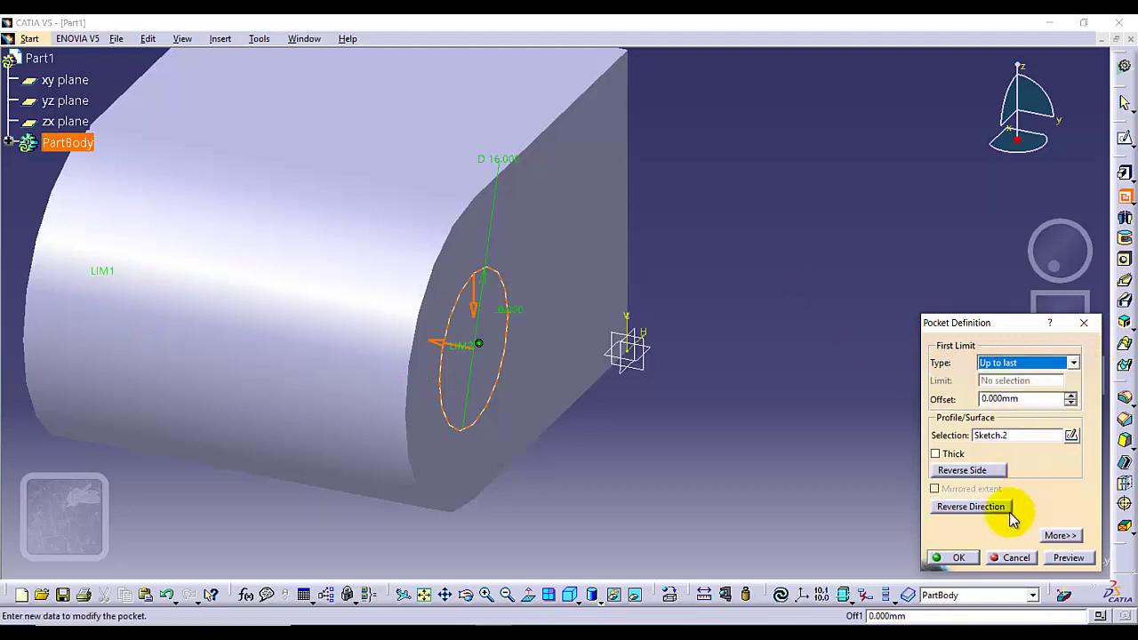
left_click(942, 557)
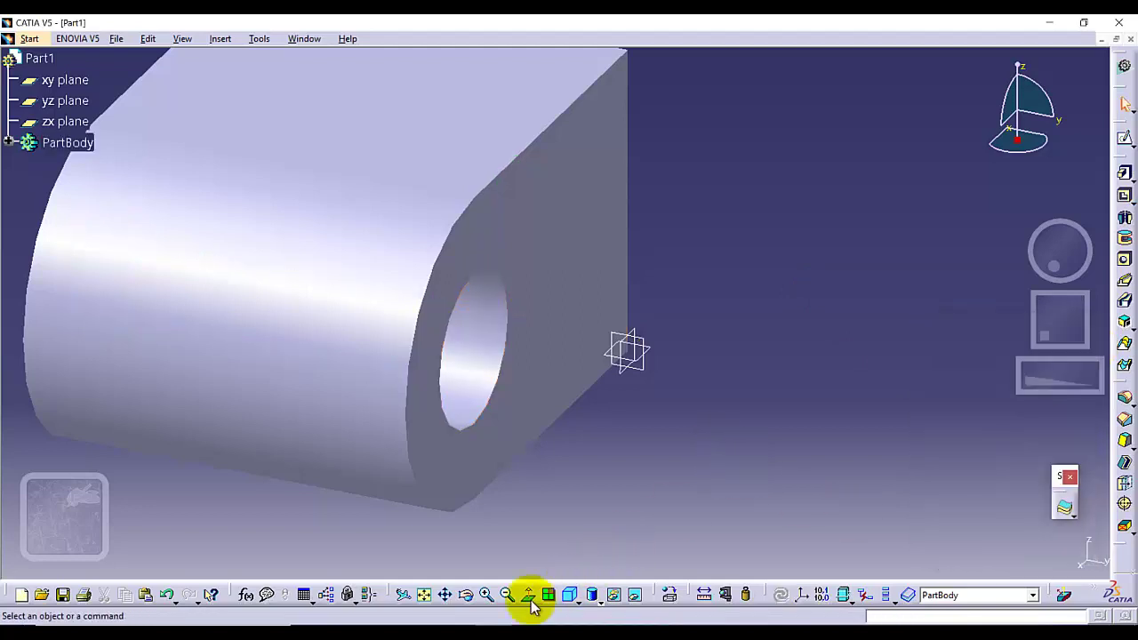
left_click(423, 595)
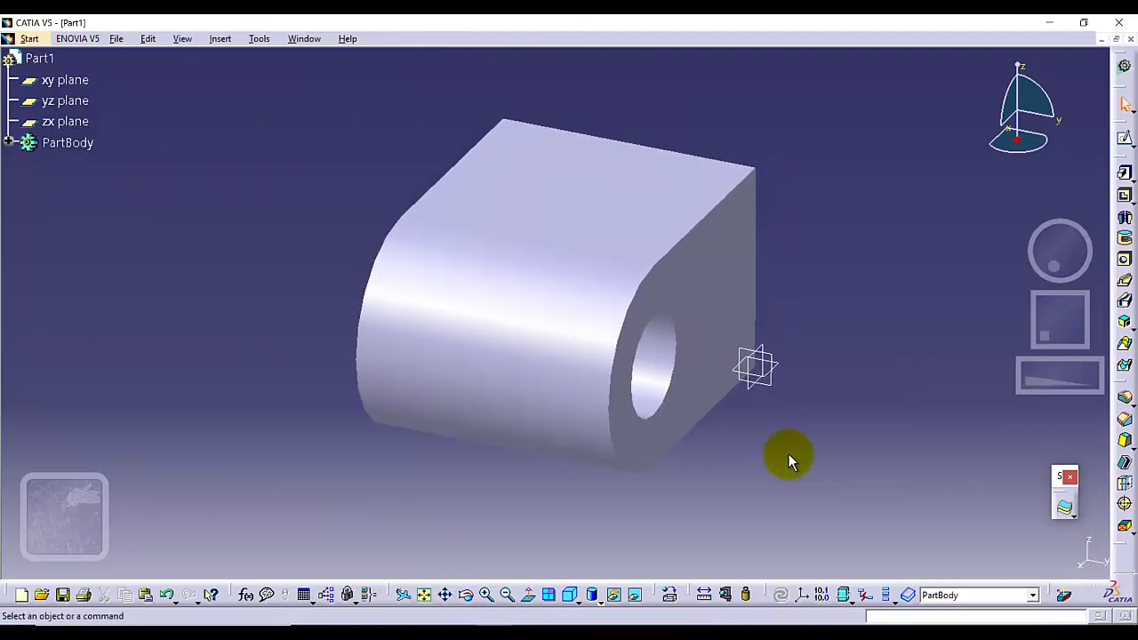
- Start a sketch on the solid's flat top face and draw a rectangle about 38 mm long that extends past the rounded end
left_click(537, 219)
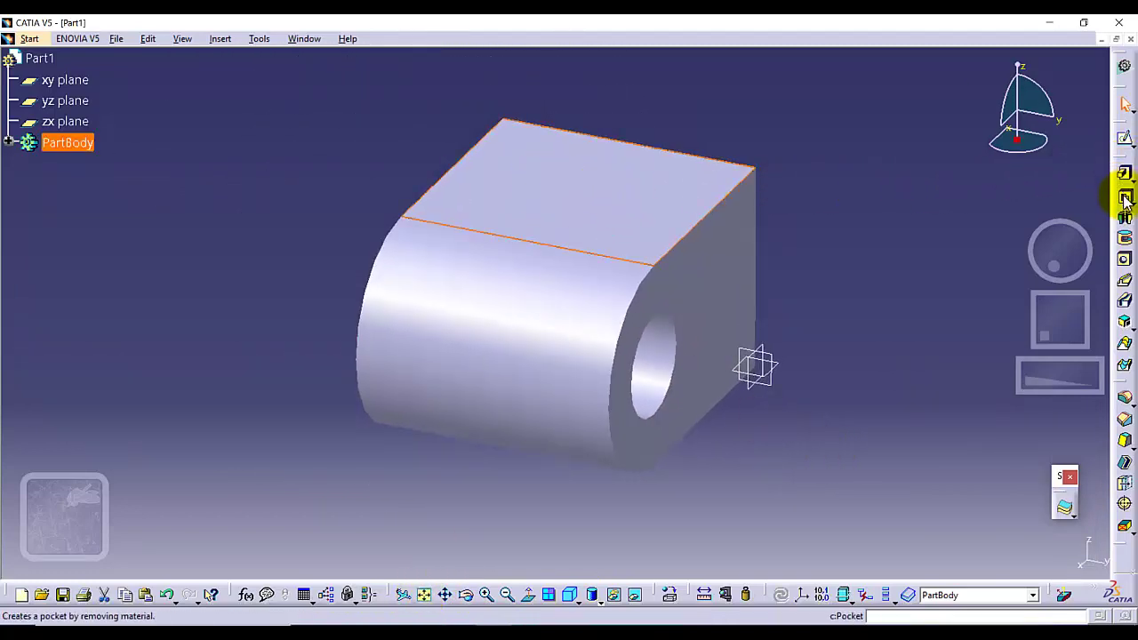
left_click(1125, 142)
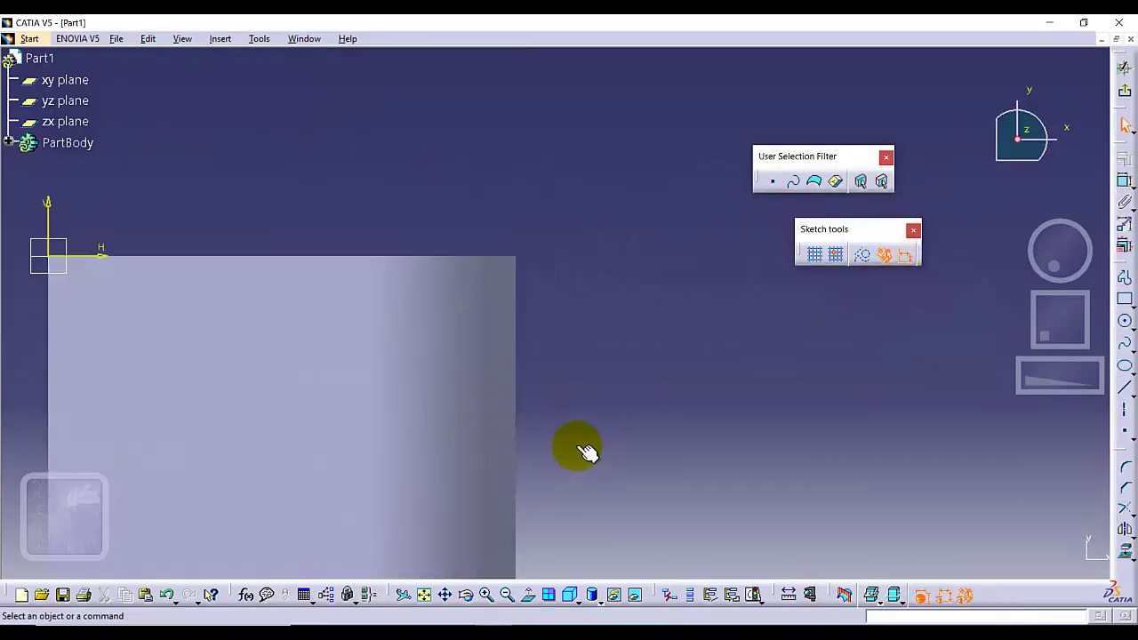
mouse_move(605, 405)
middle_mouse_down()
mouse_move(652, 332)
mouse_move(693, 299)
mouse_move(703, 308)
middle_mouse_up()
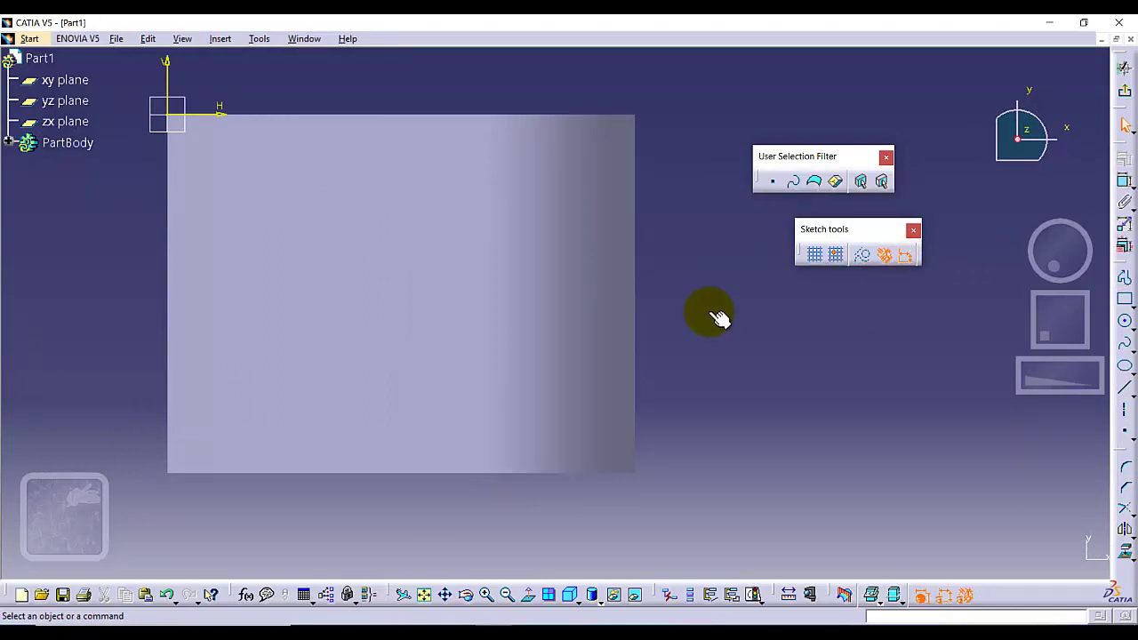
left_click(1131, 305)
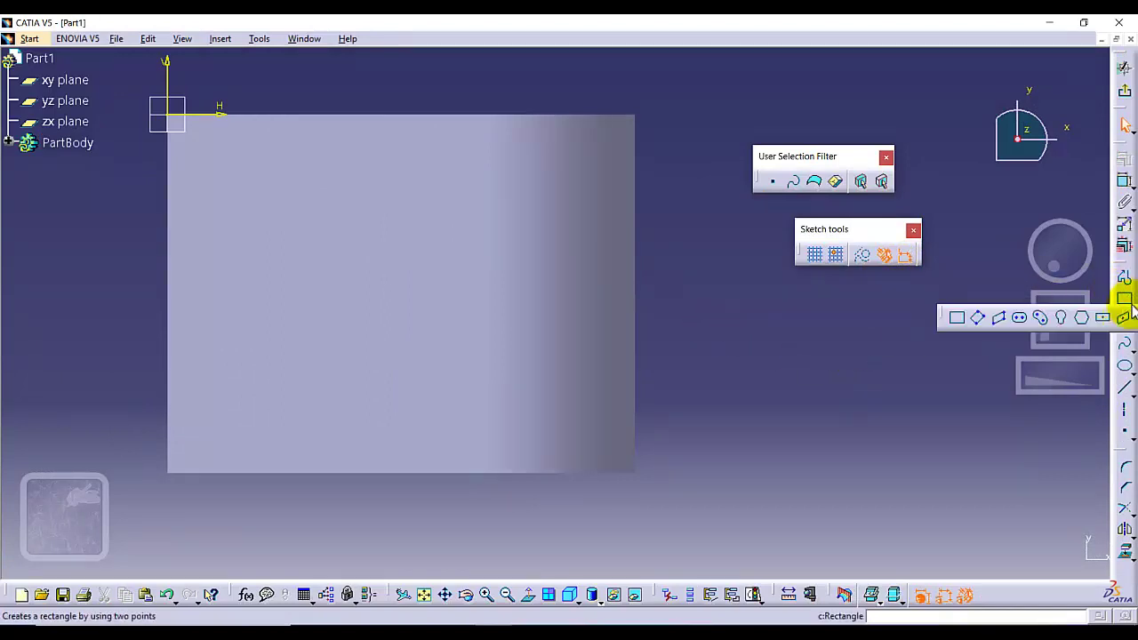
left_click(958, 318)
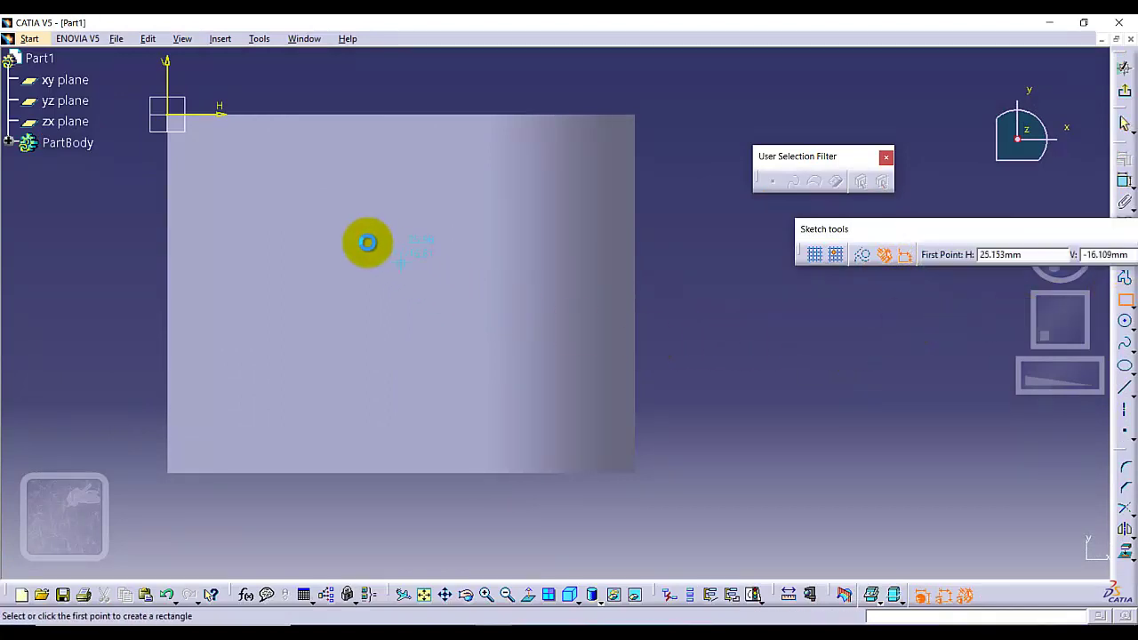
left_click(322, 183)
left_click(667, 379)
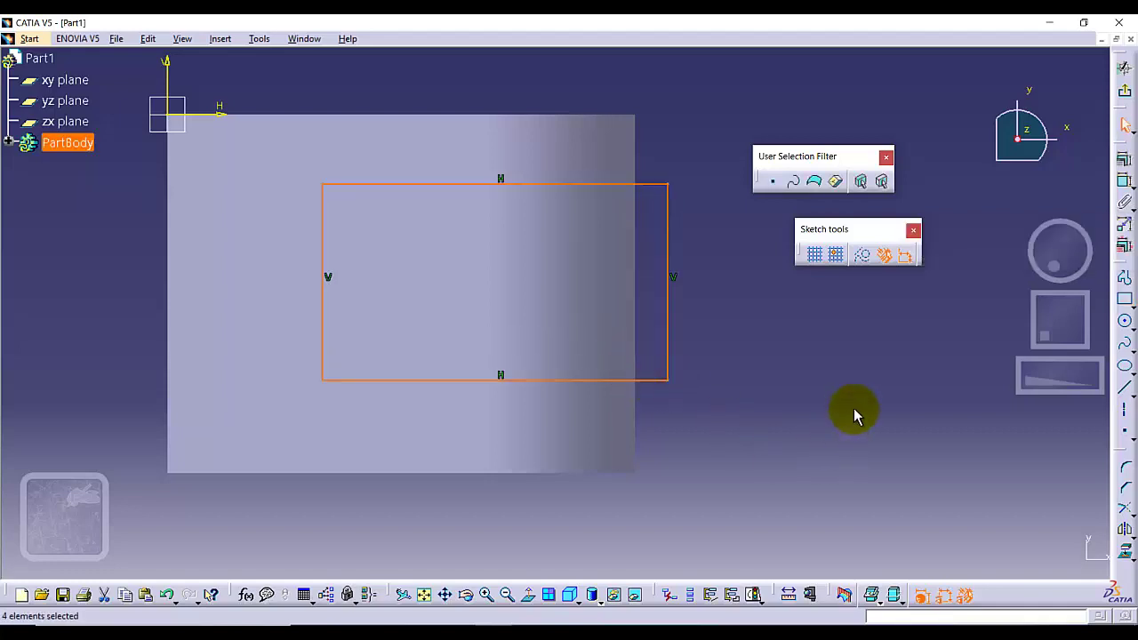
left_click(858, 362)
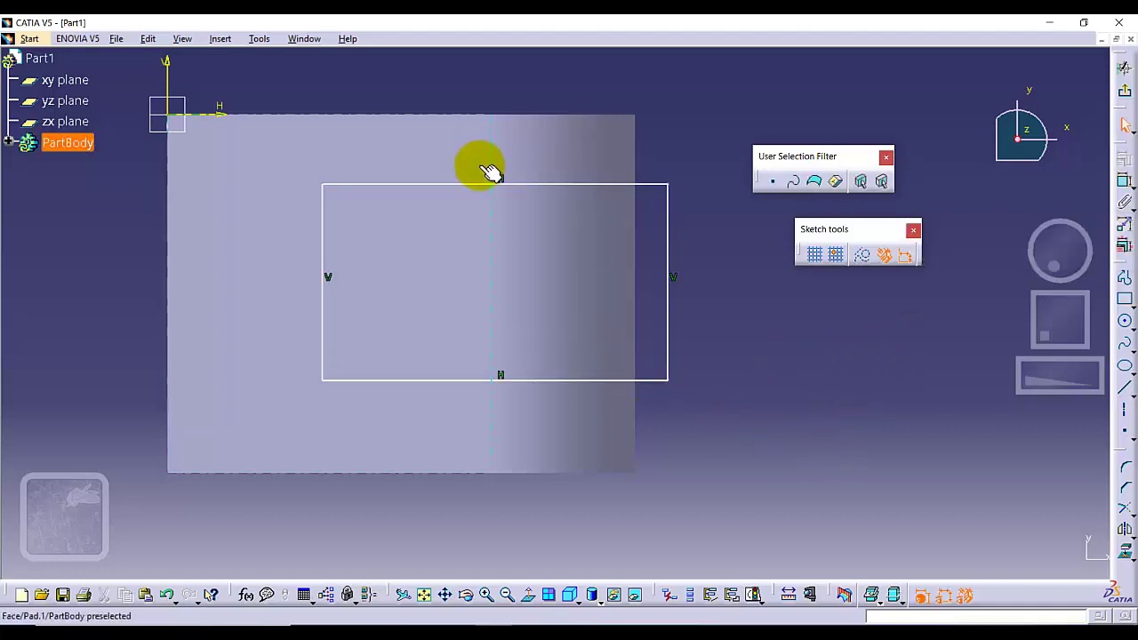
left_click(1119, 180)
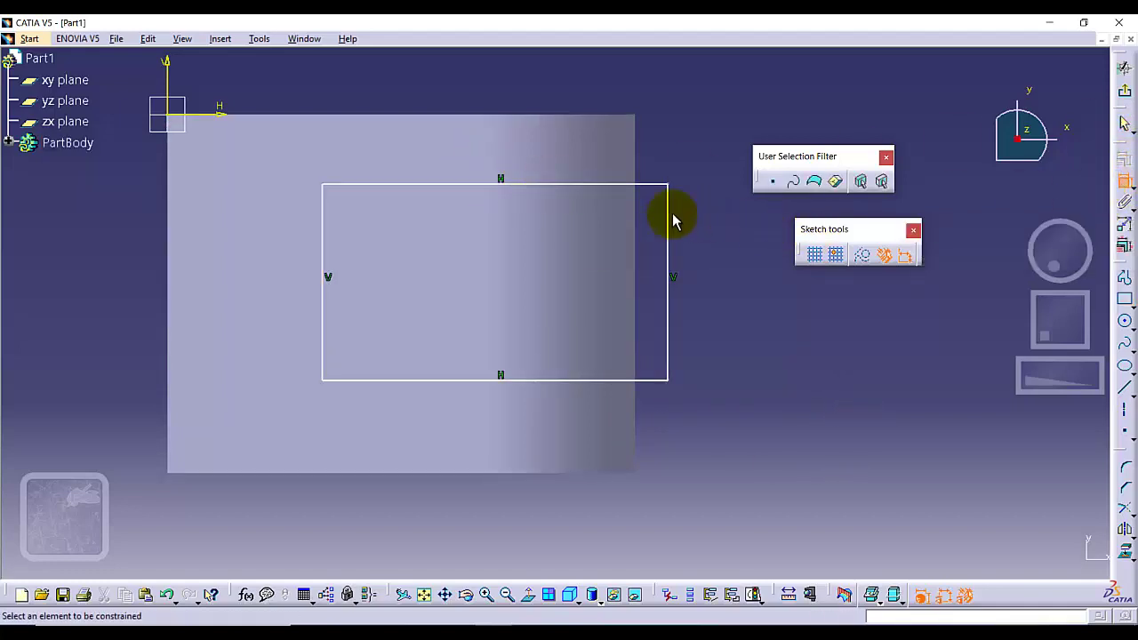
left_click(584, 186)
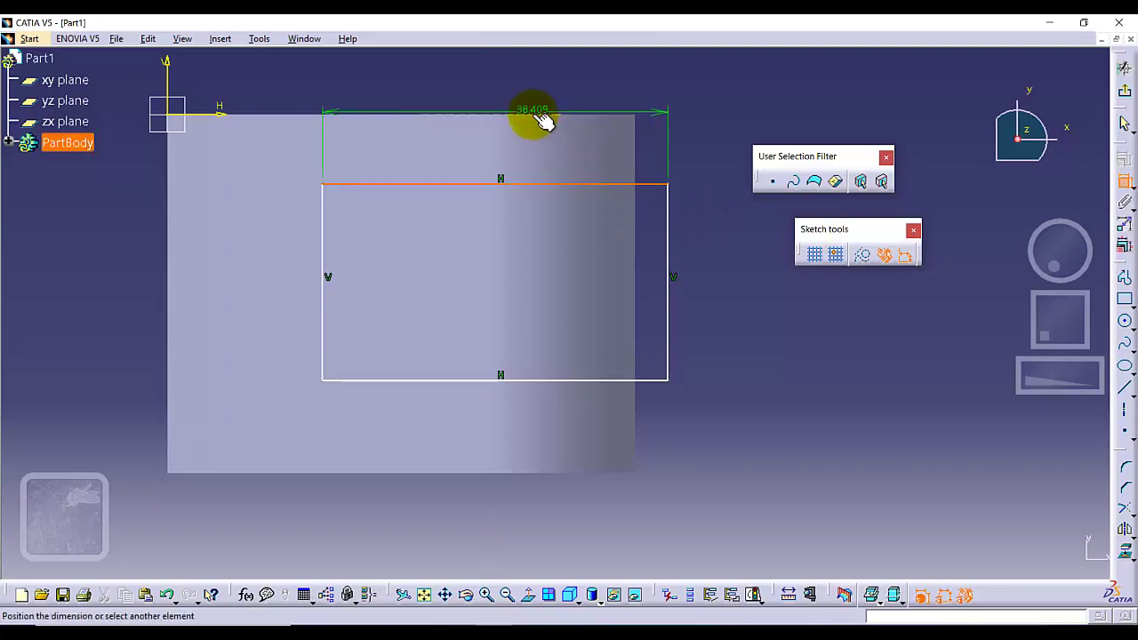
left_click(491, 124)
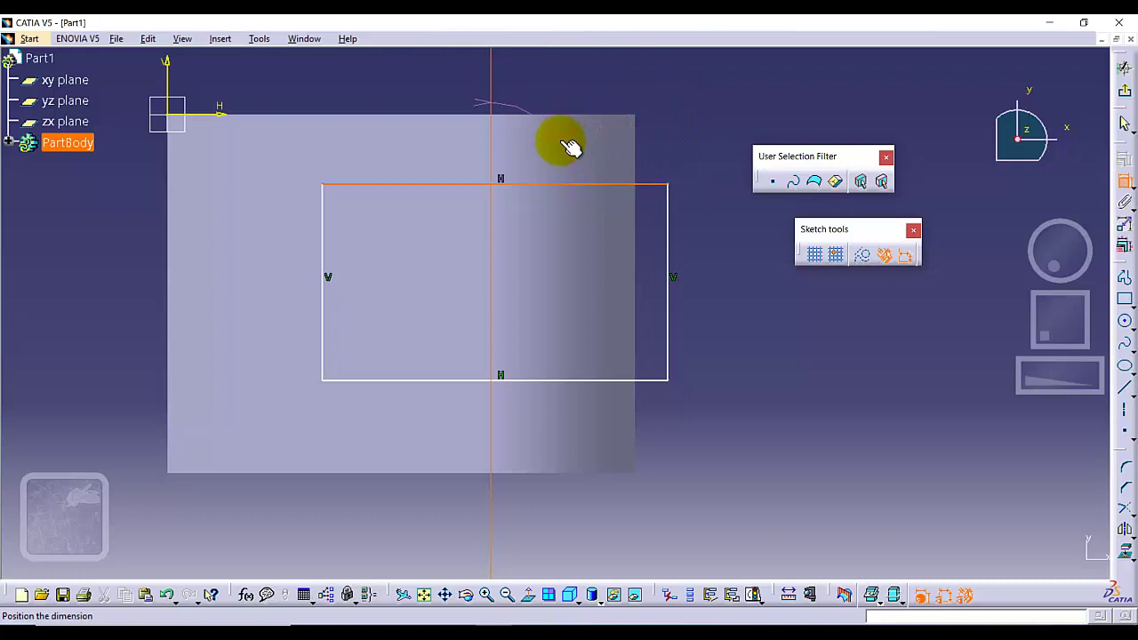
key("Escape")
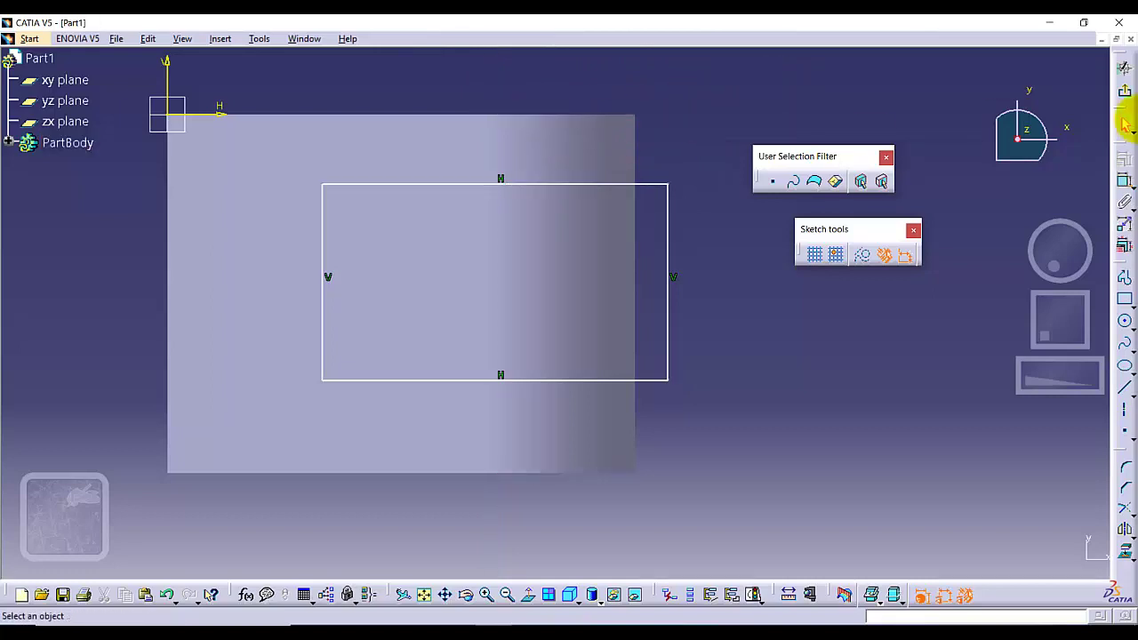
- Dimension the rectangle's upper long side from the solid's upper edge and set the distance to 11 mm
left_click(1121, 178)
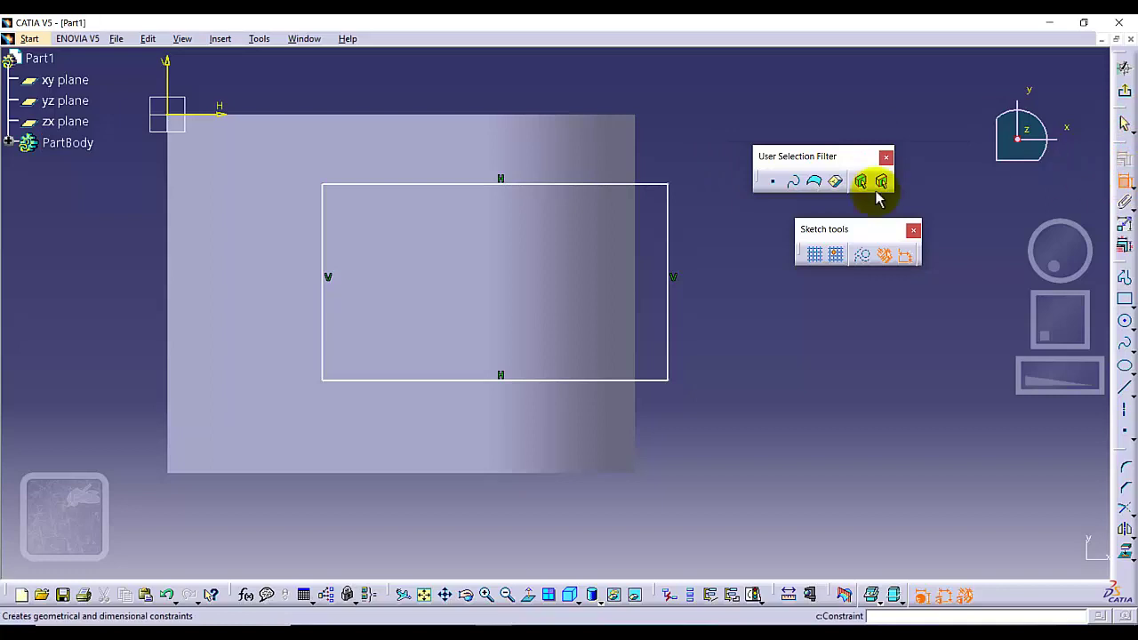
left_click(451, 184)
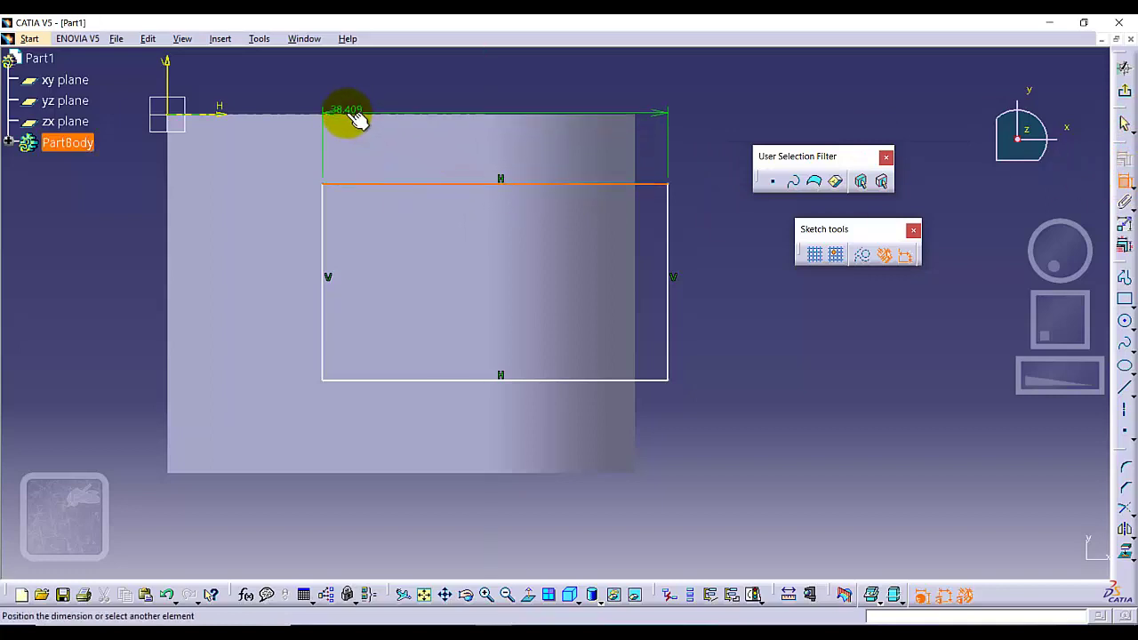
left_click(219, 118)
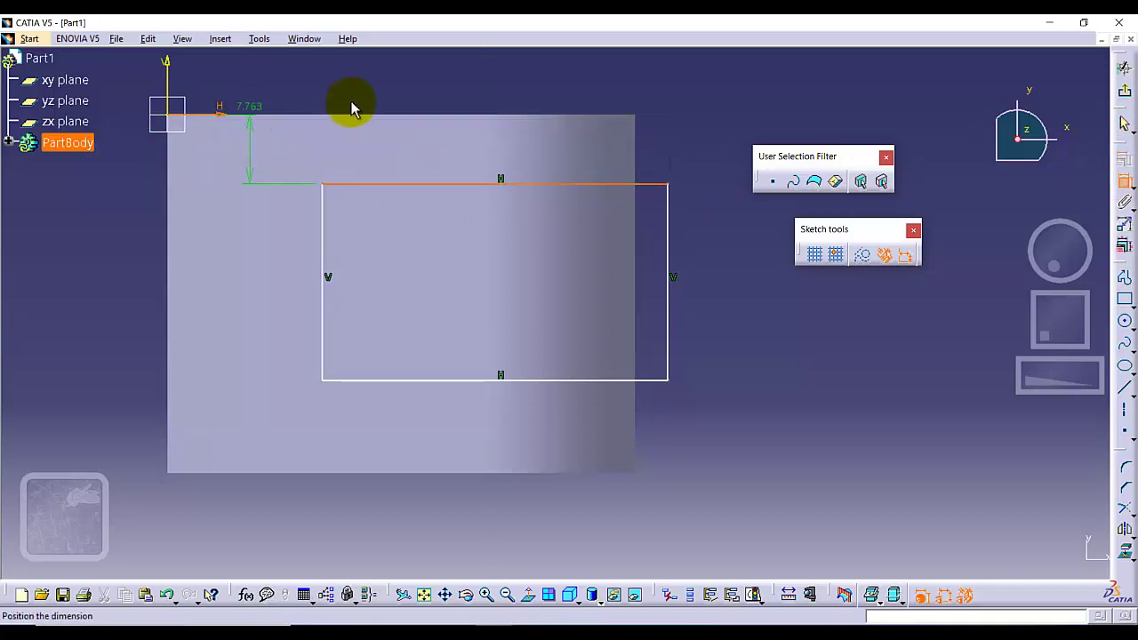
left_click(686, 145)
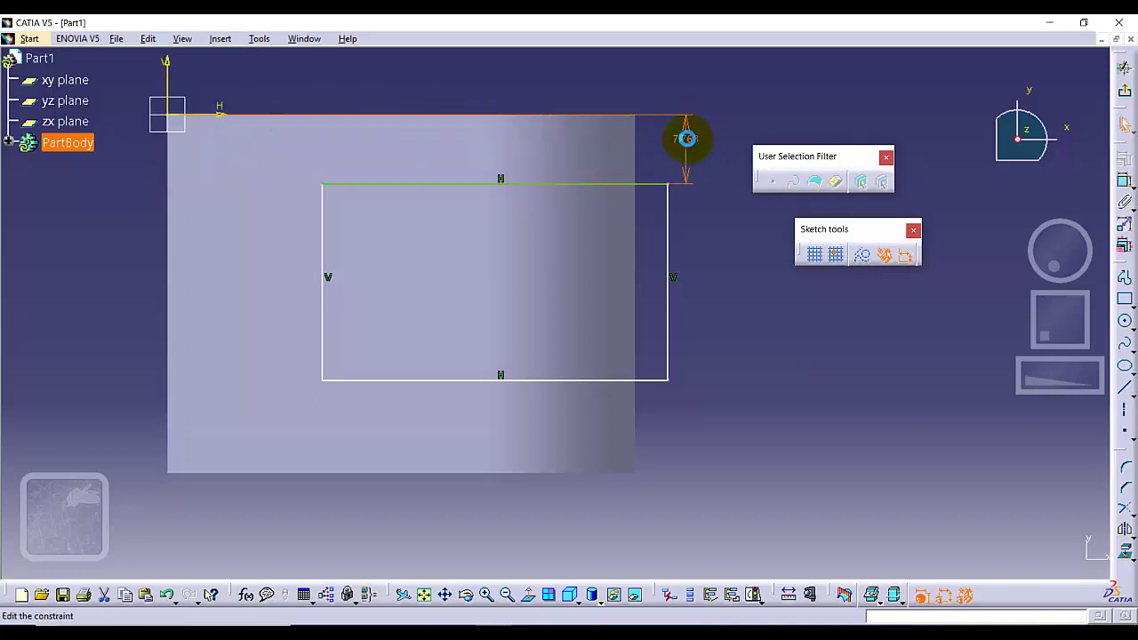
double_click(685, 139)
key("Return")
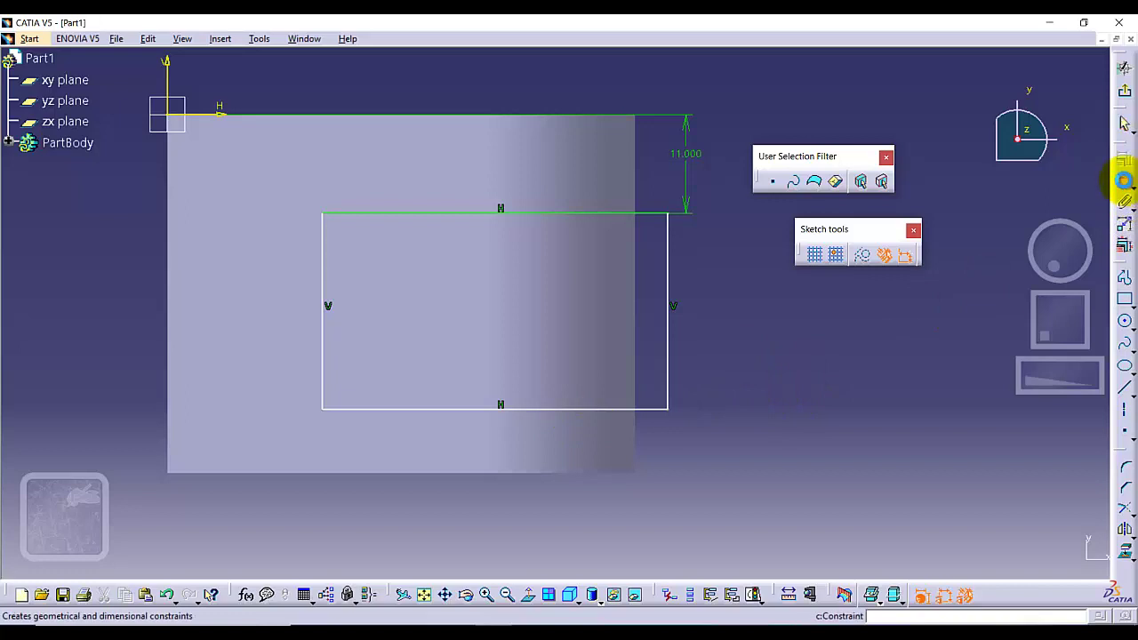
- Dimension the rectangle's lower long side from the solid's lower edge and set the distance to 11 mm
left_click(1125, 182)
left_click(445, 410)
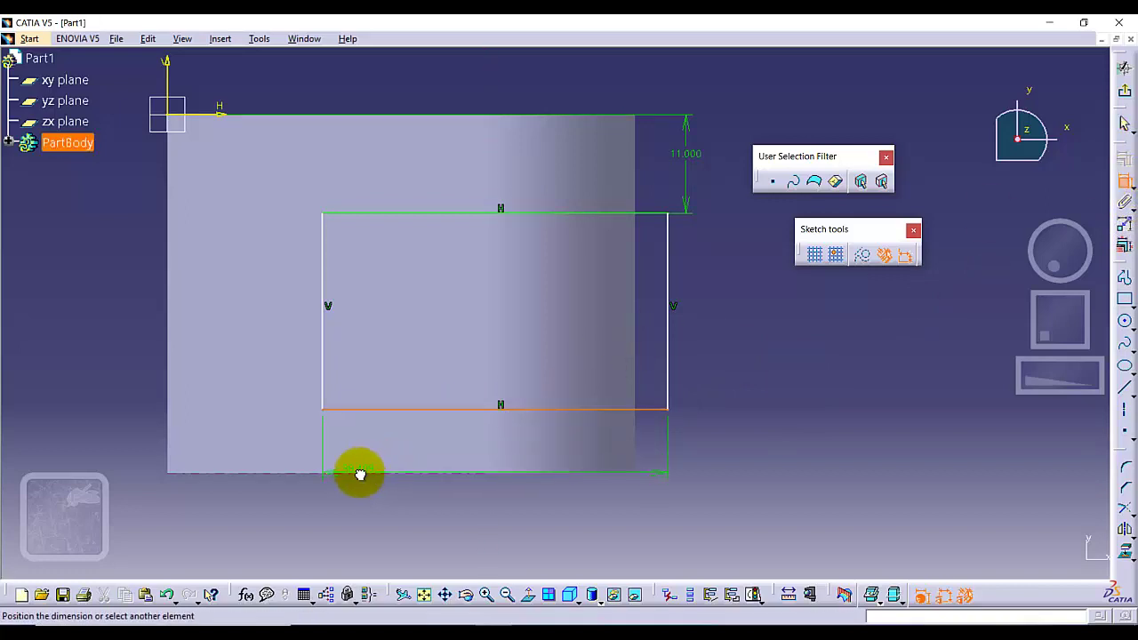
left_click(360, 474)
left_click(665, 428)
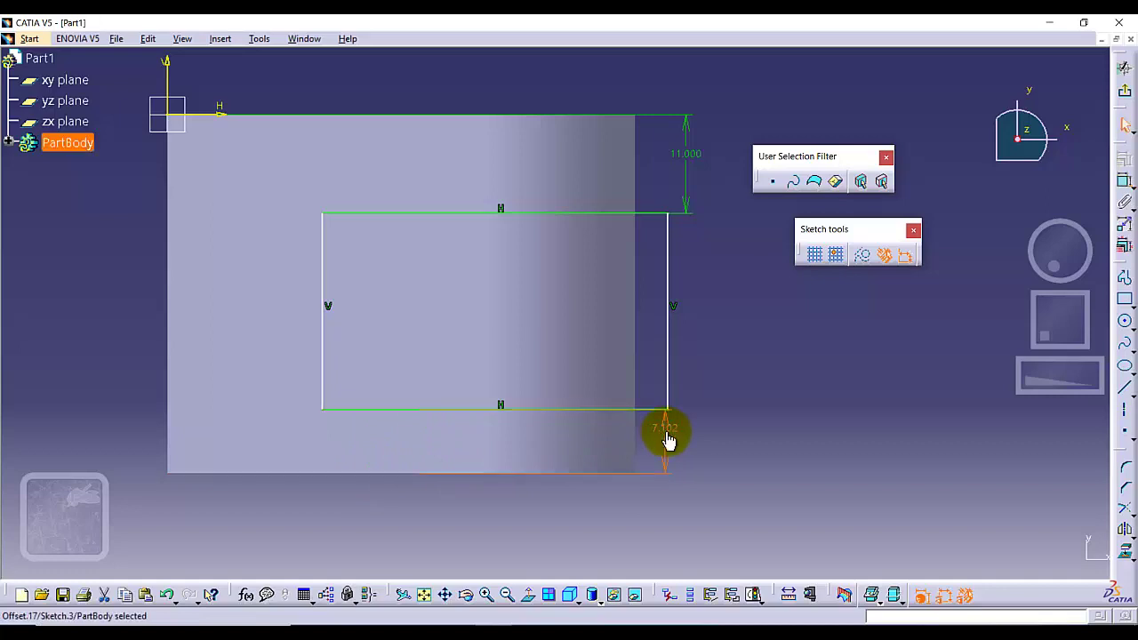
key("Return")
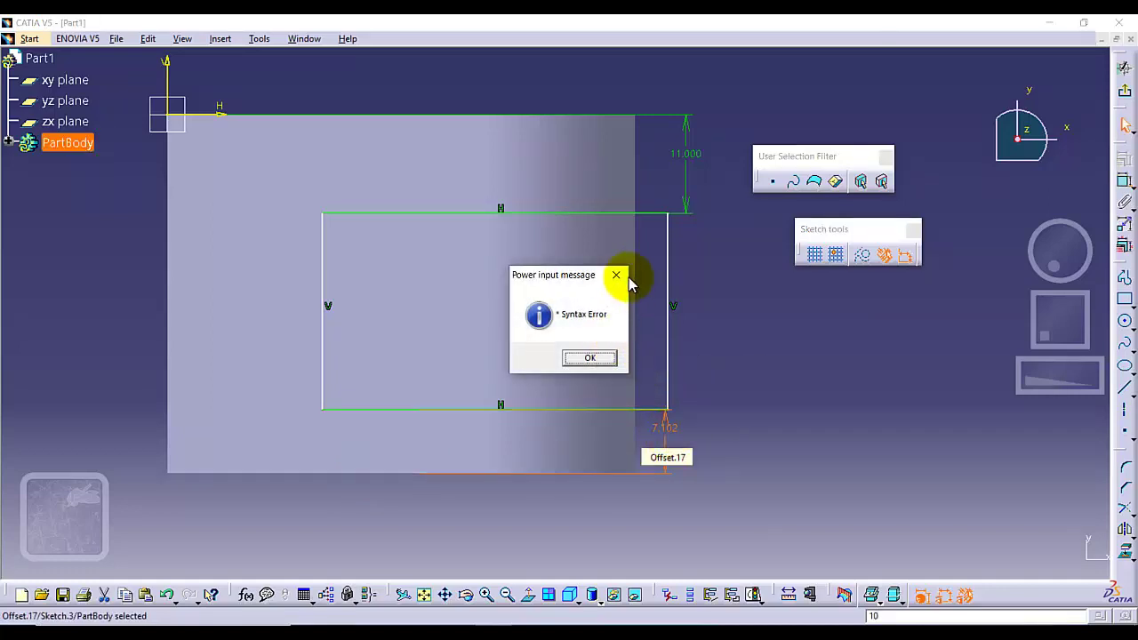
left_click(614, 274)
double_click(666, 427)
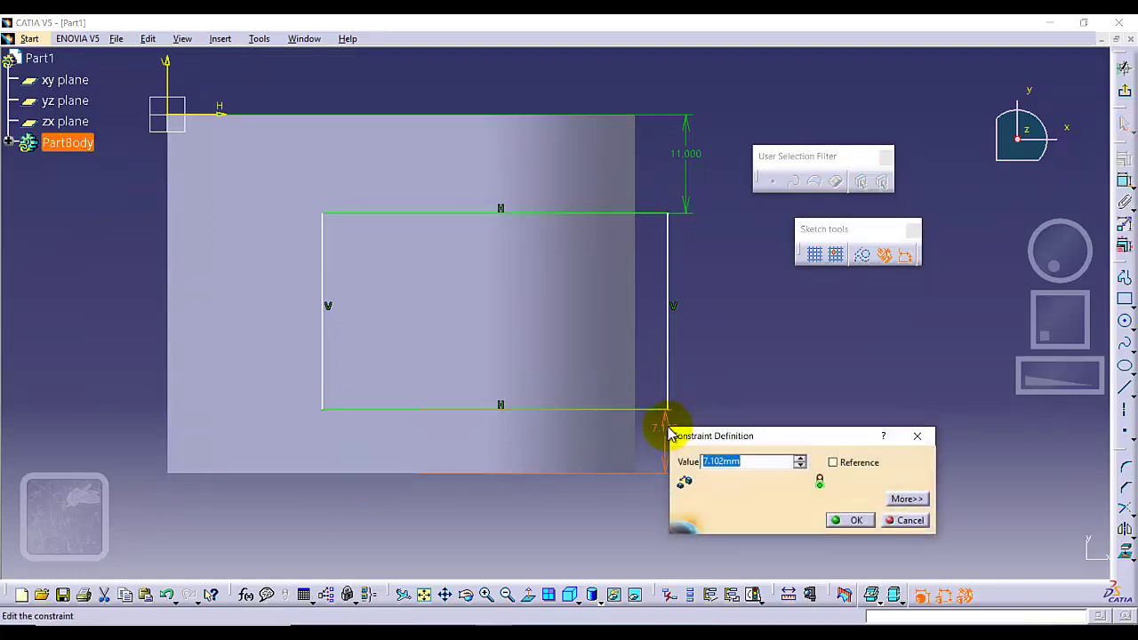
key("Return")
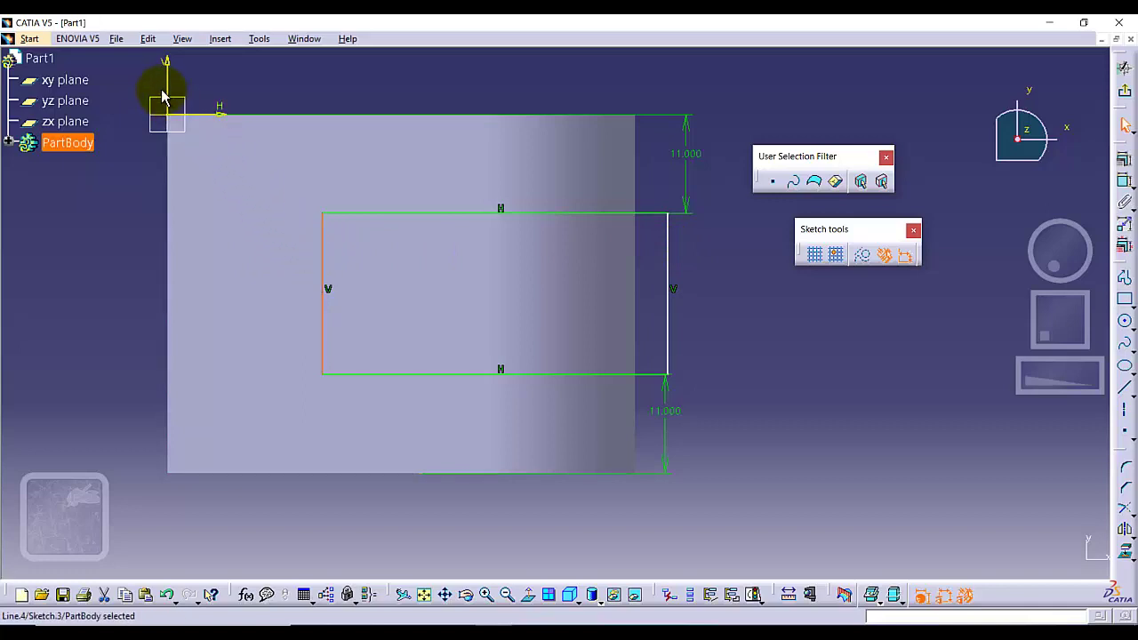
- Dimension the rectangle's inner short side from the solid's flat back edge and set the distance to 11 mm
left_click(823, 415)
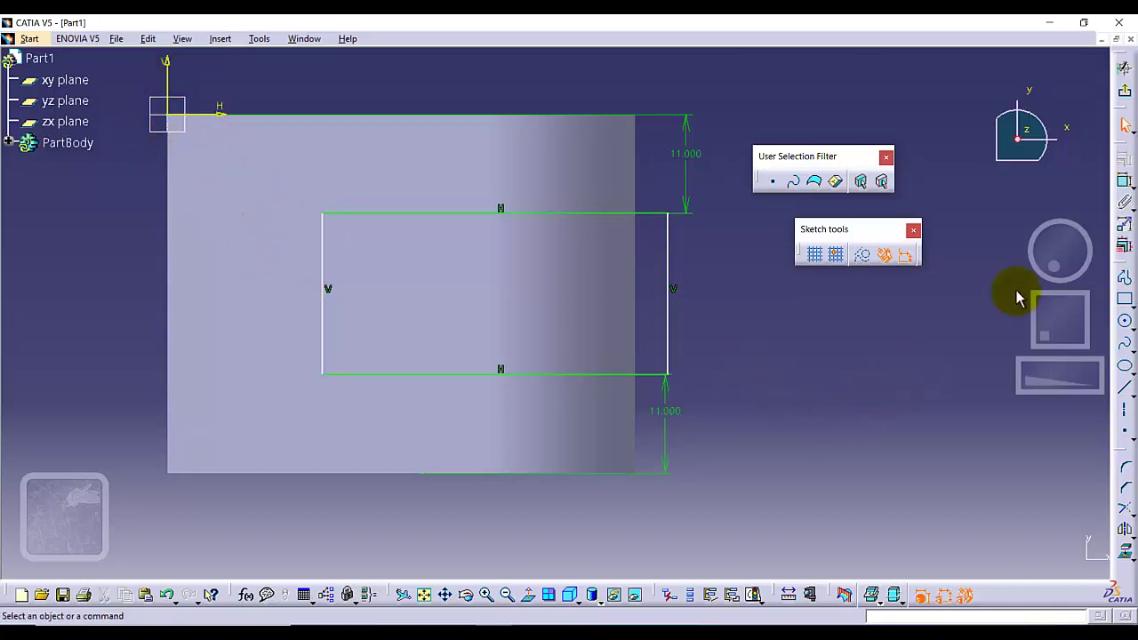
left_click(321, 255)
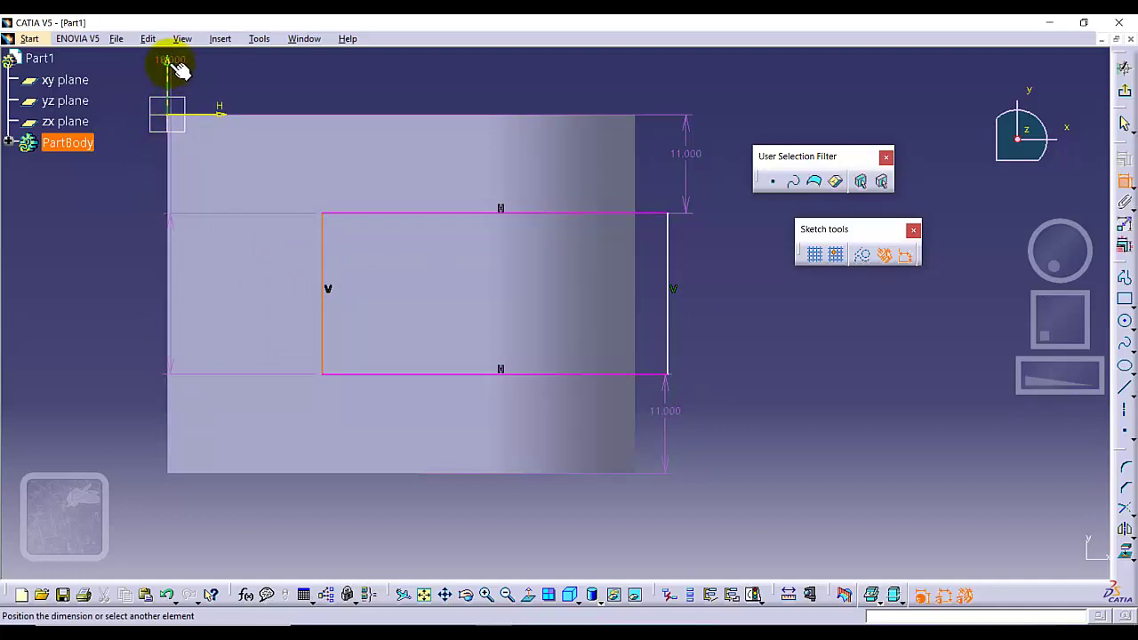
left_click(221, 302)
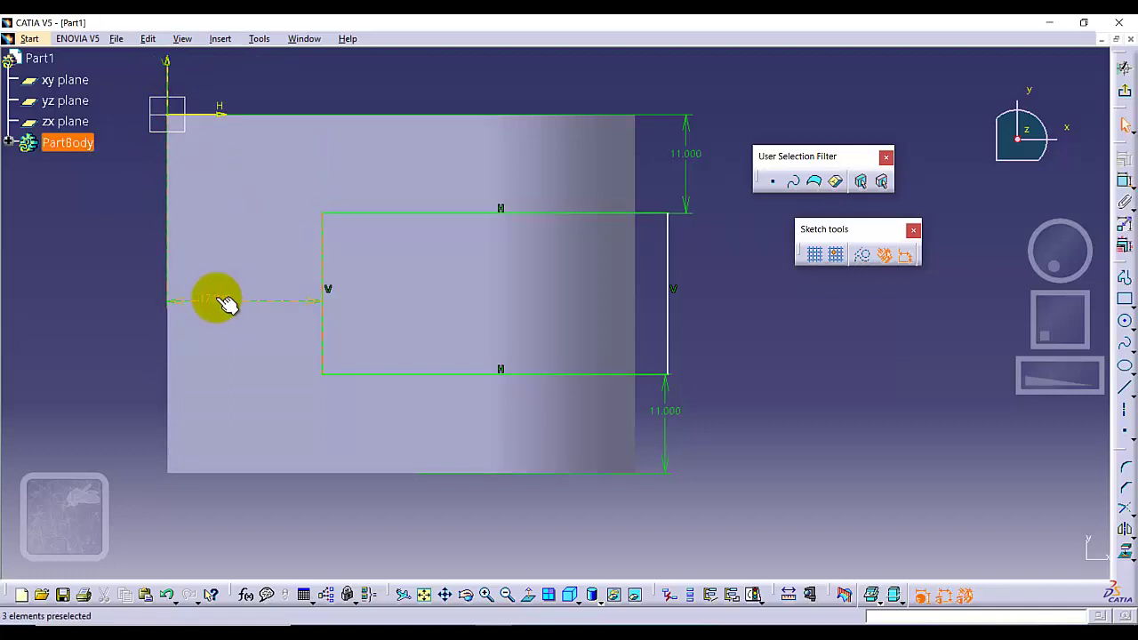
double_click(216, 299)
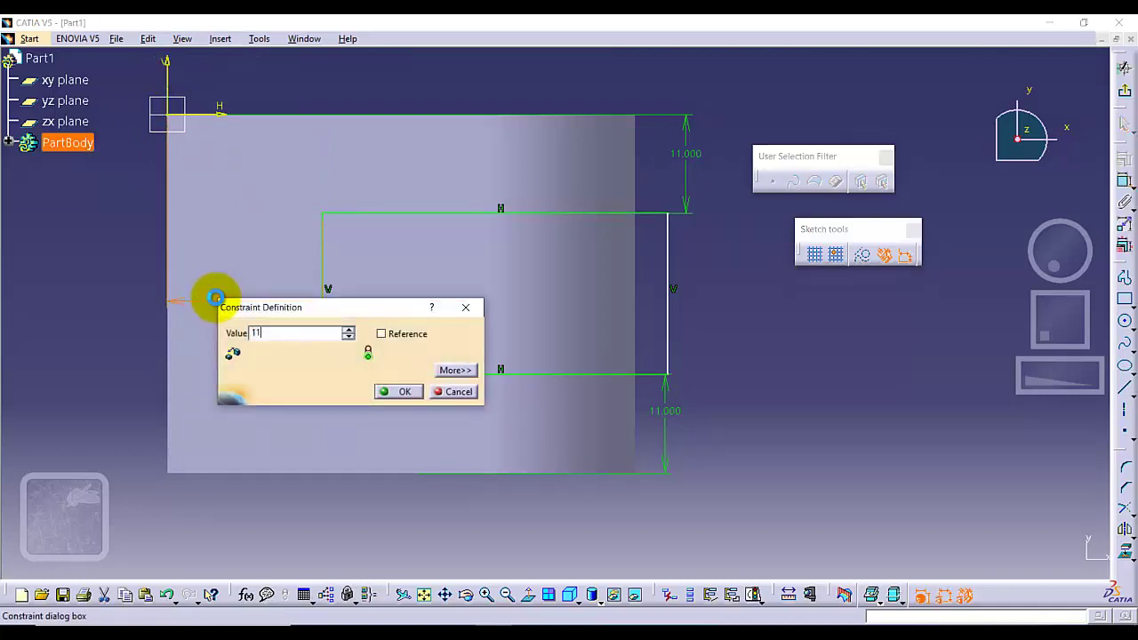
key("Return")
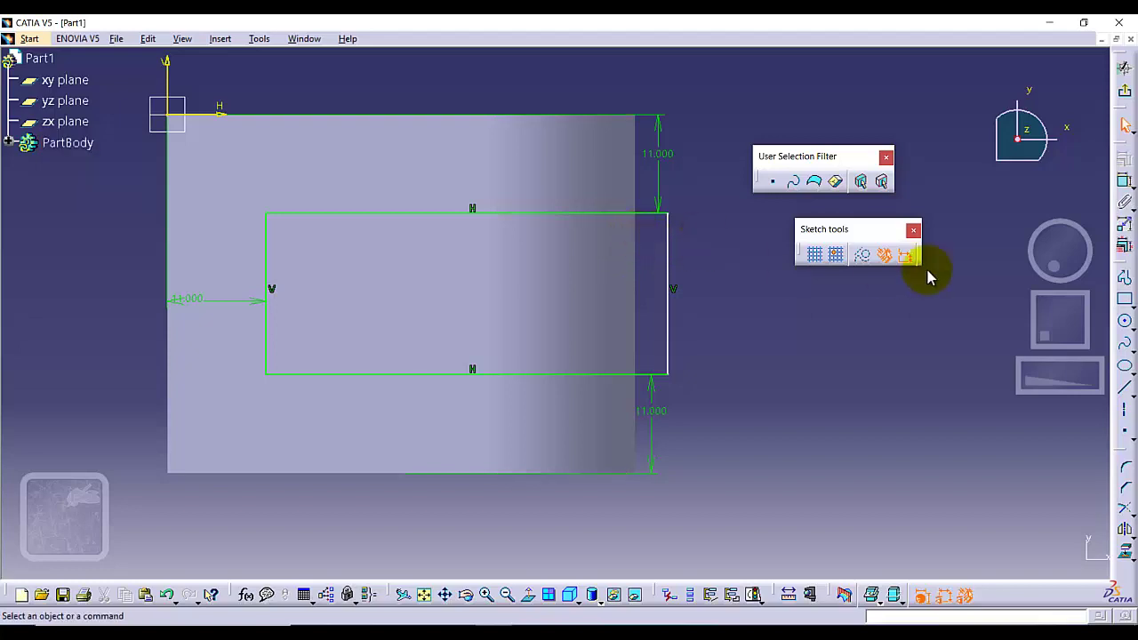
- Dimension the rectangle's long side and set its length to 45 mm
left_click(1125, 205)
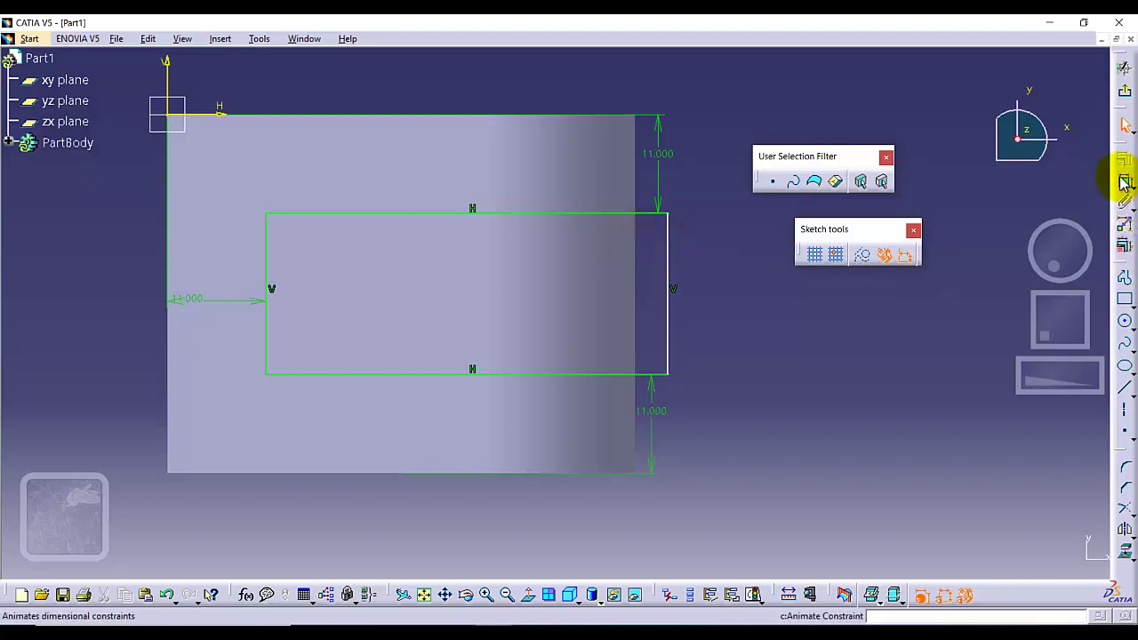
left_click(521, 212)
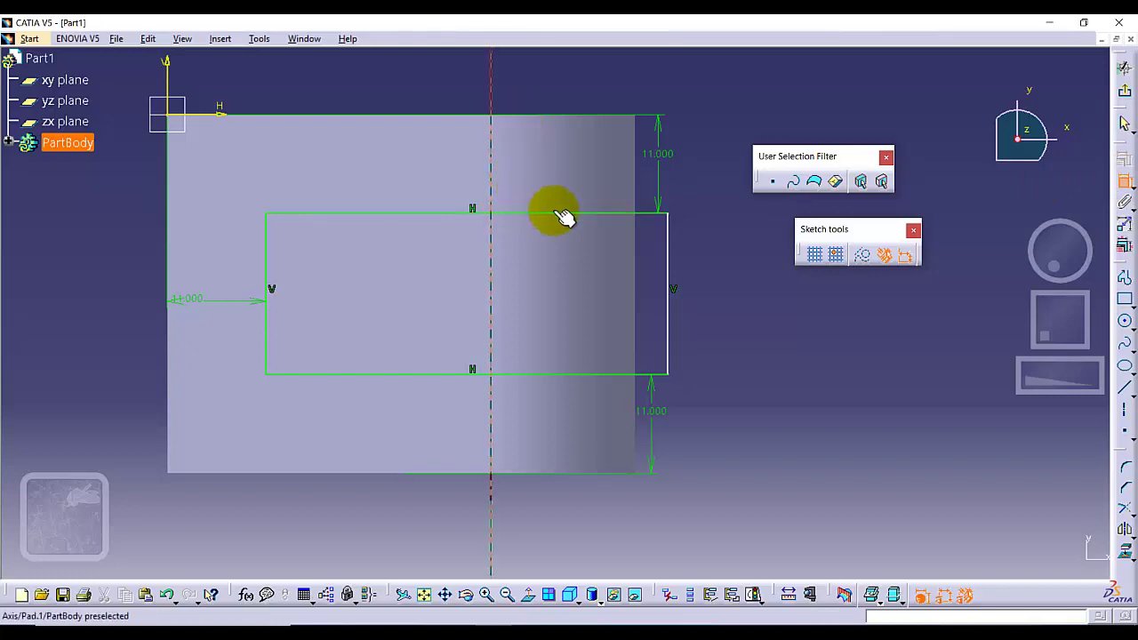
left_click(731, 316)
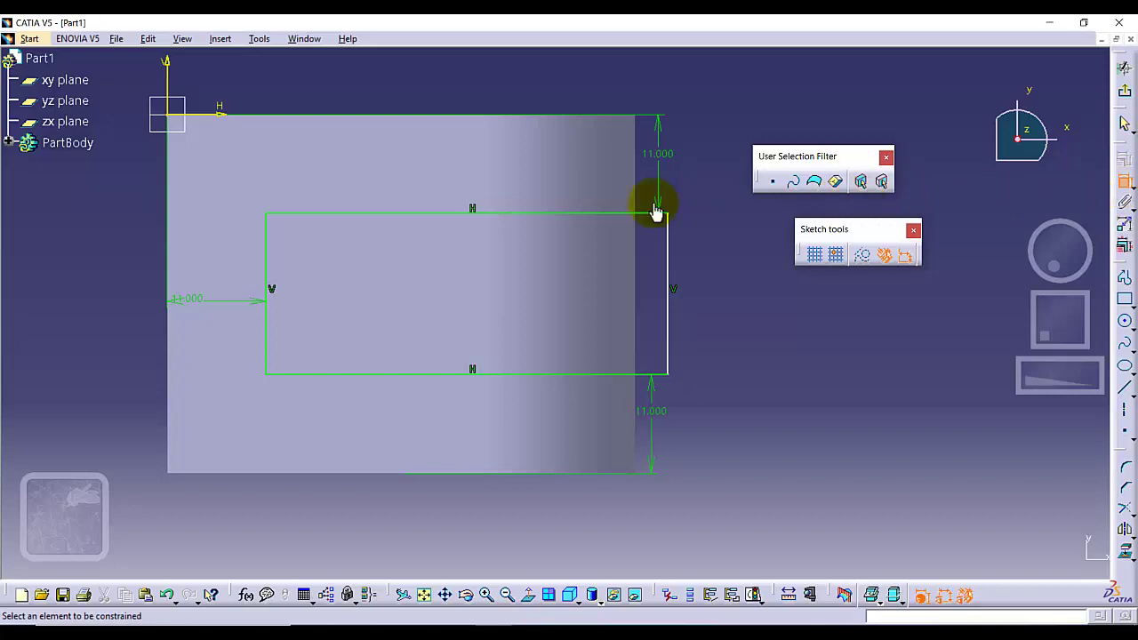
left_click(617, 215)
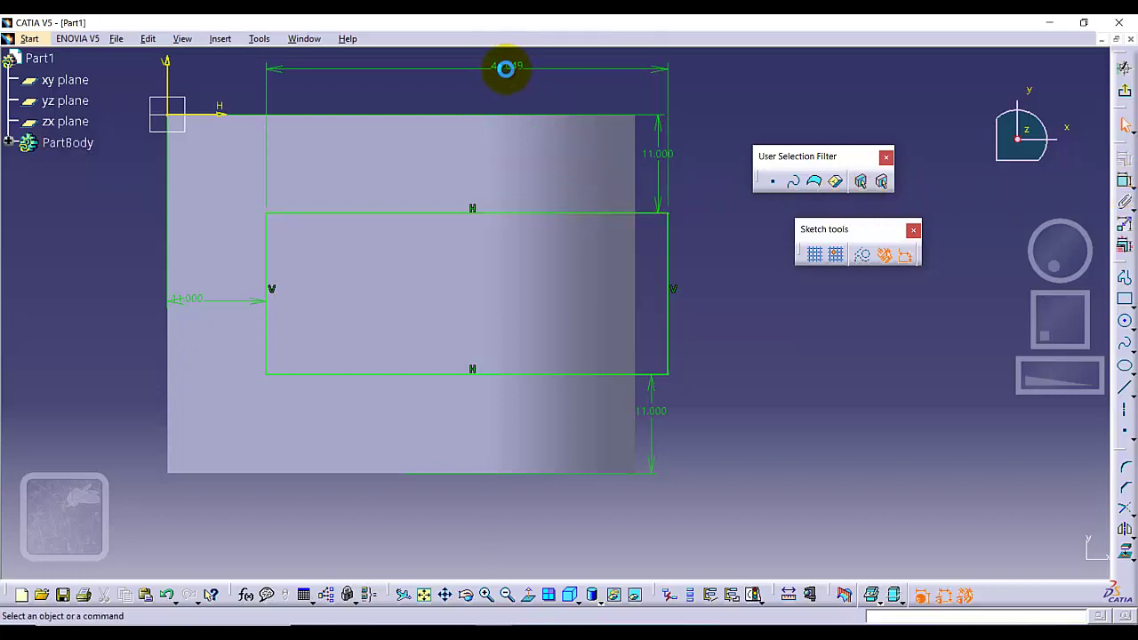
double_click(506, 66)
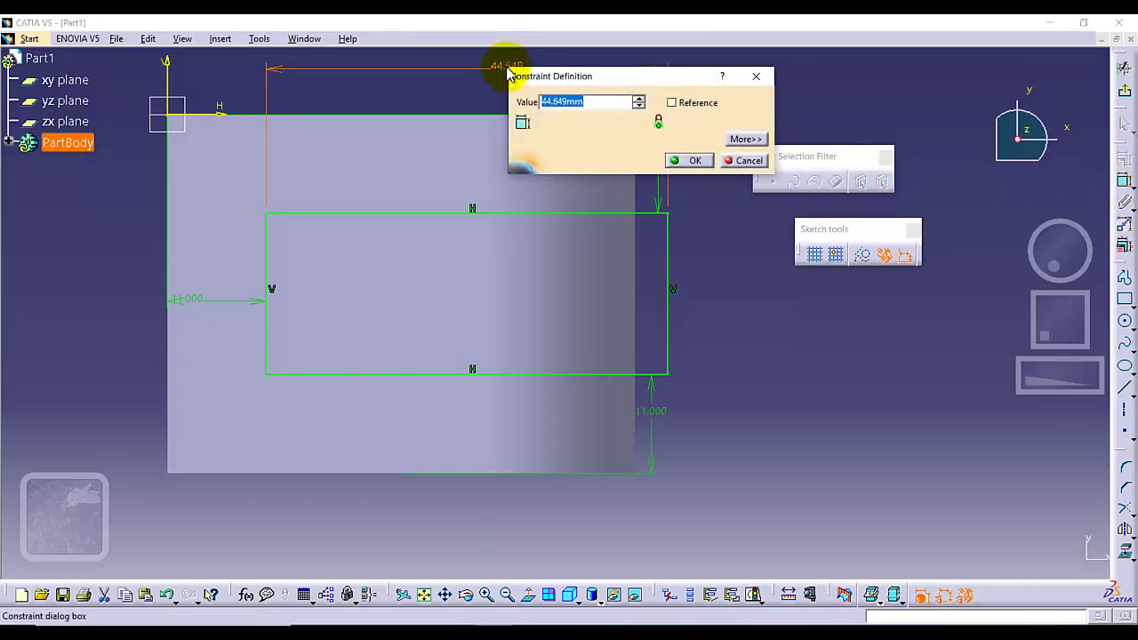
key("Return")
left_click(719, 381)
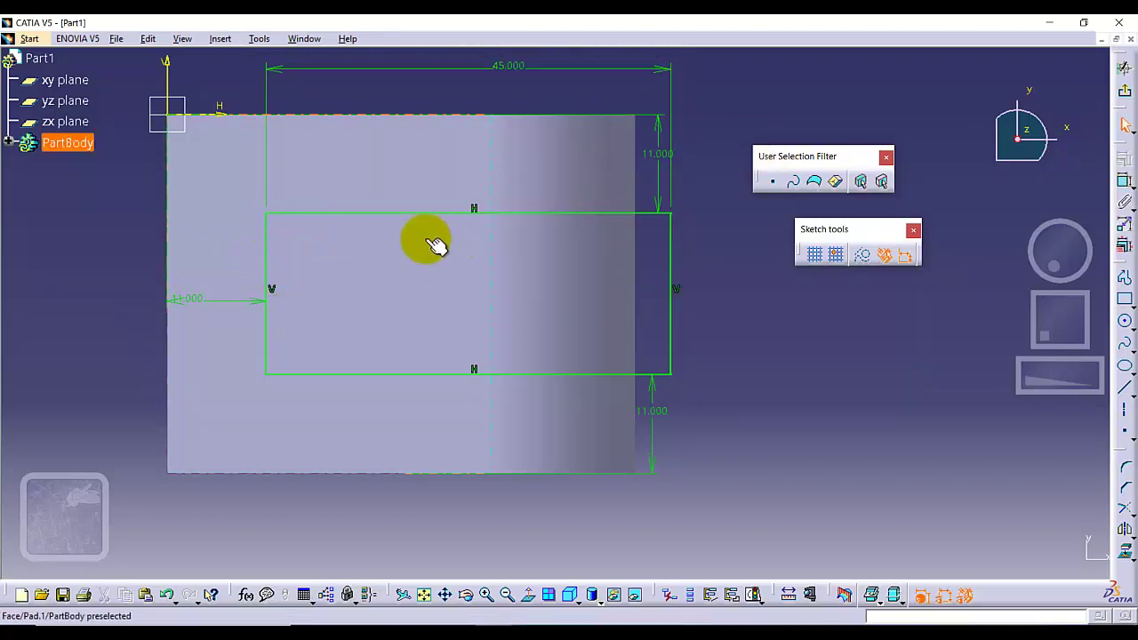
- Finish the rectangle sketch and cut it as a pocket through the solid with the limit type Up to last
left_click(1125, 67)
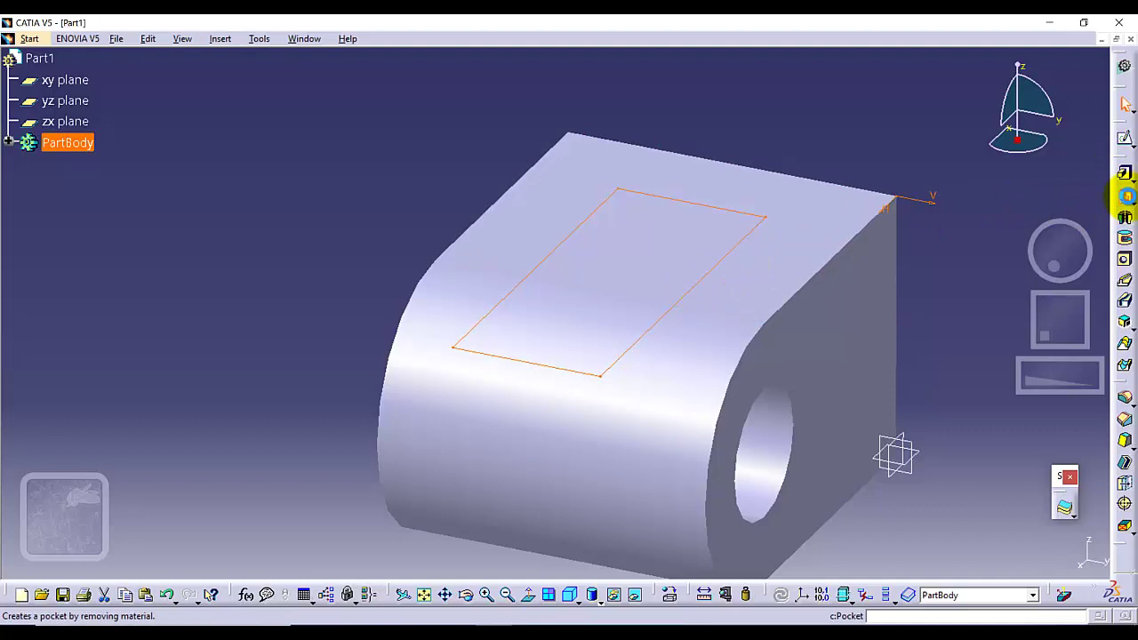
left_click(1126, 196)
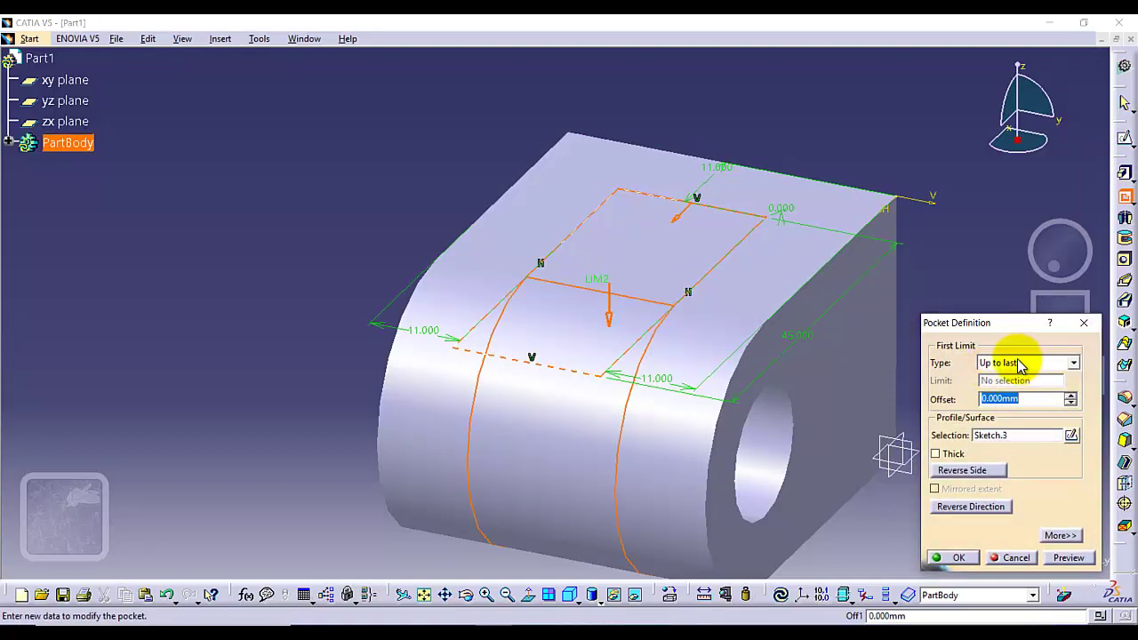
left_click(1023, 365)
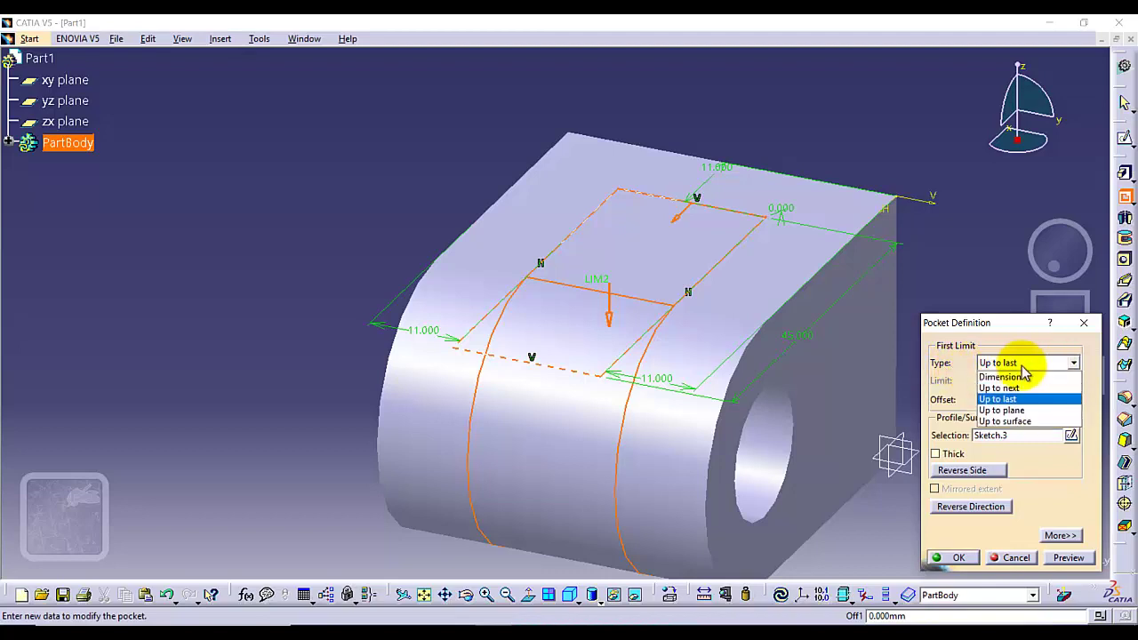
left_click(1019, 367)
left_click(1026, 363)
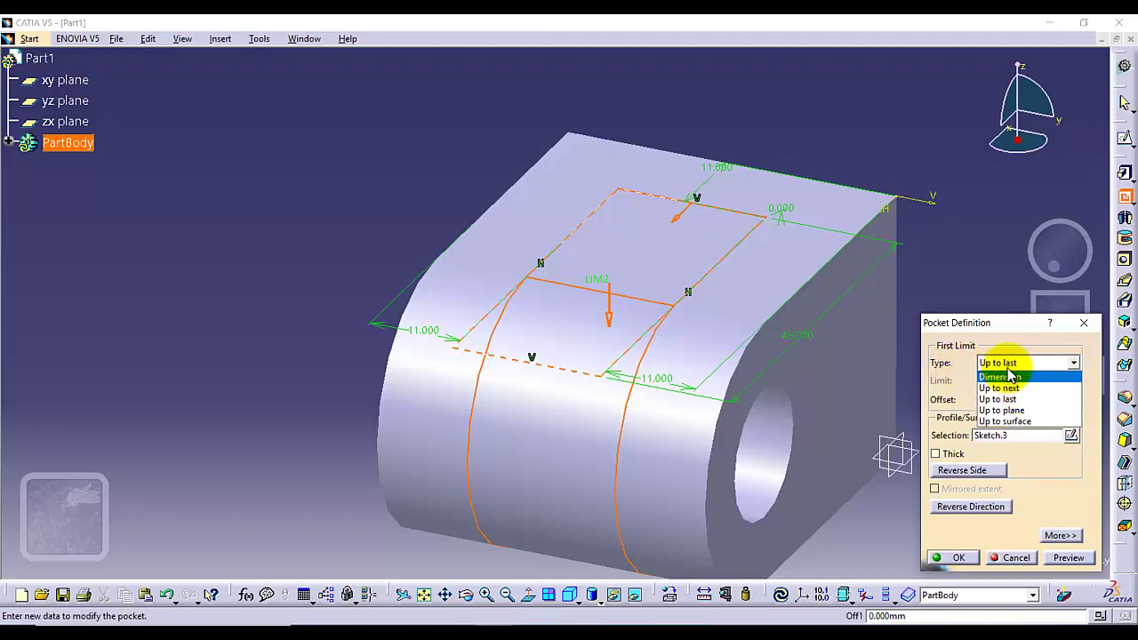
left_click(1004, 376)
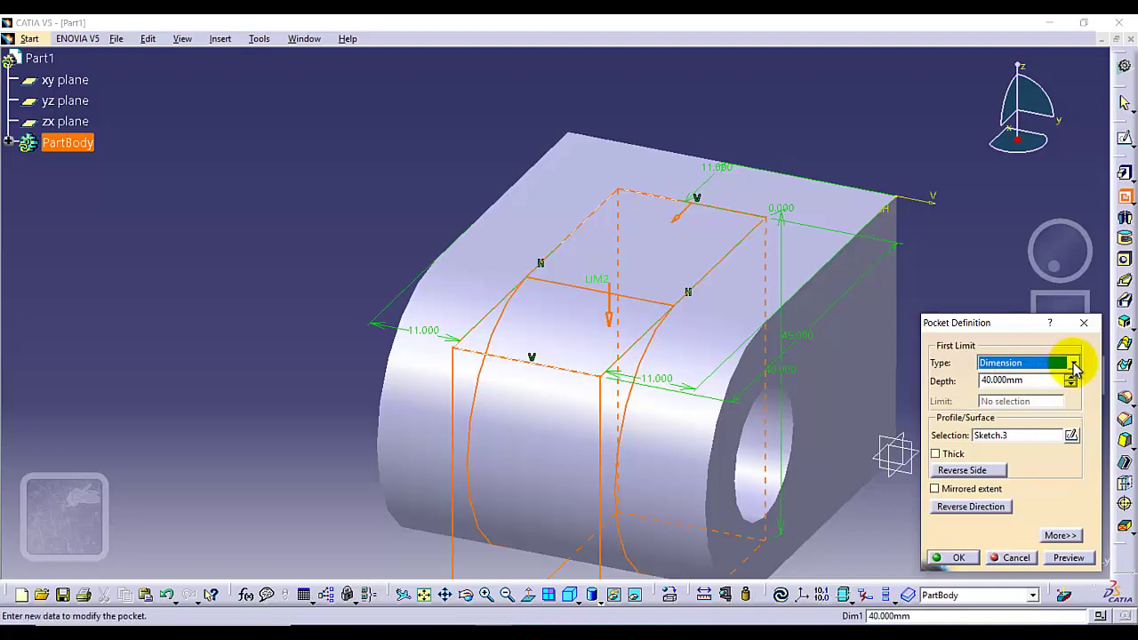
left_click(1073, 362)
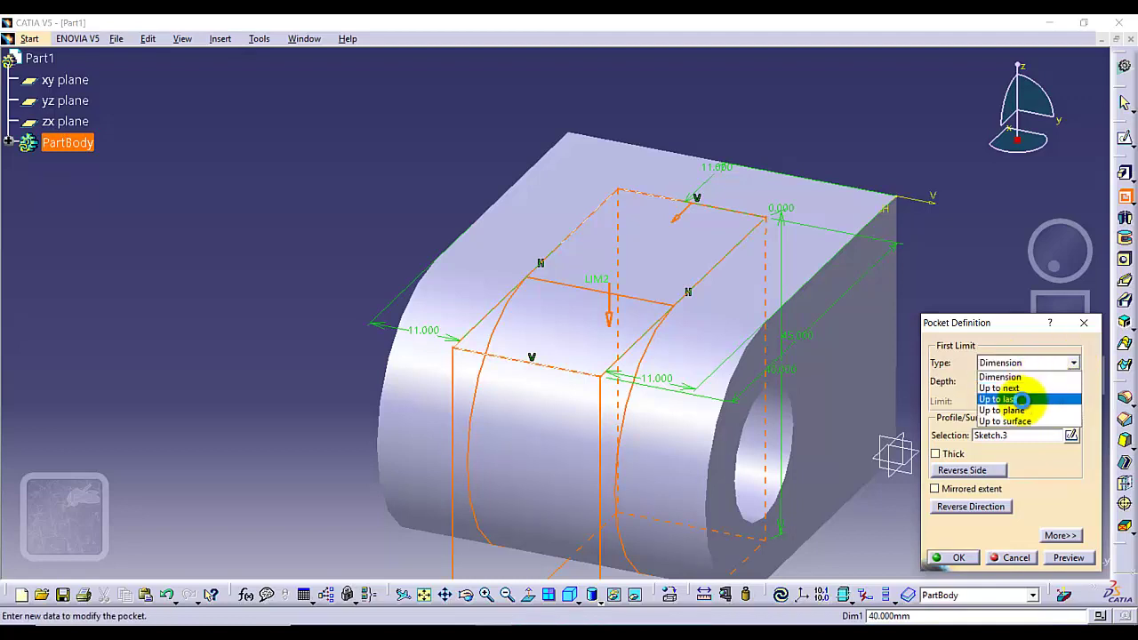
left_click(1020, 400)
left_click(973, 557)
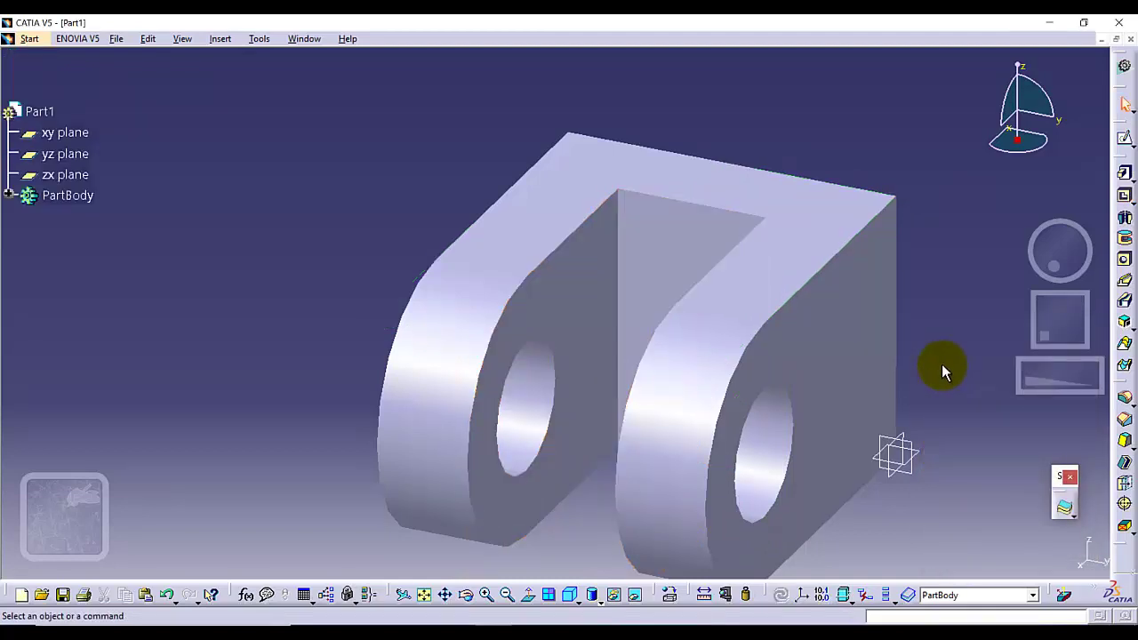
- Start a new sketch on the solid's flat rectangular back face
middle_click_drag(934, 348, 902, 369)
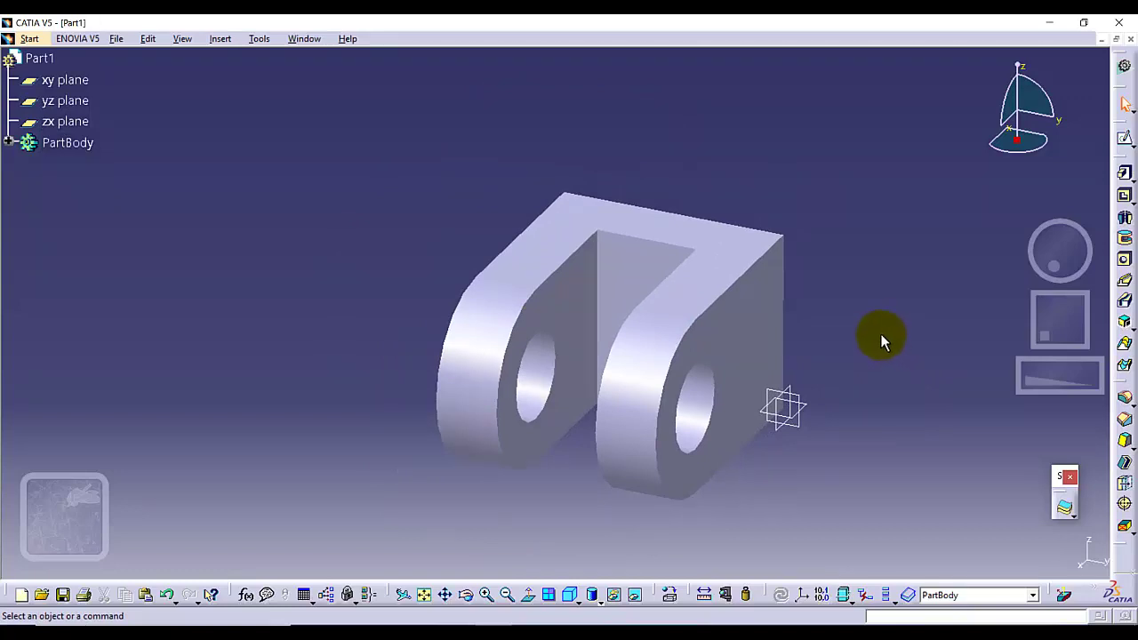
middle_click_drag(869, 311, 542, 376)
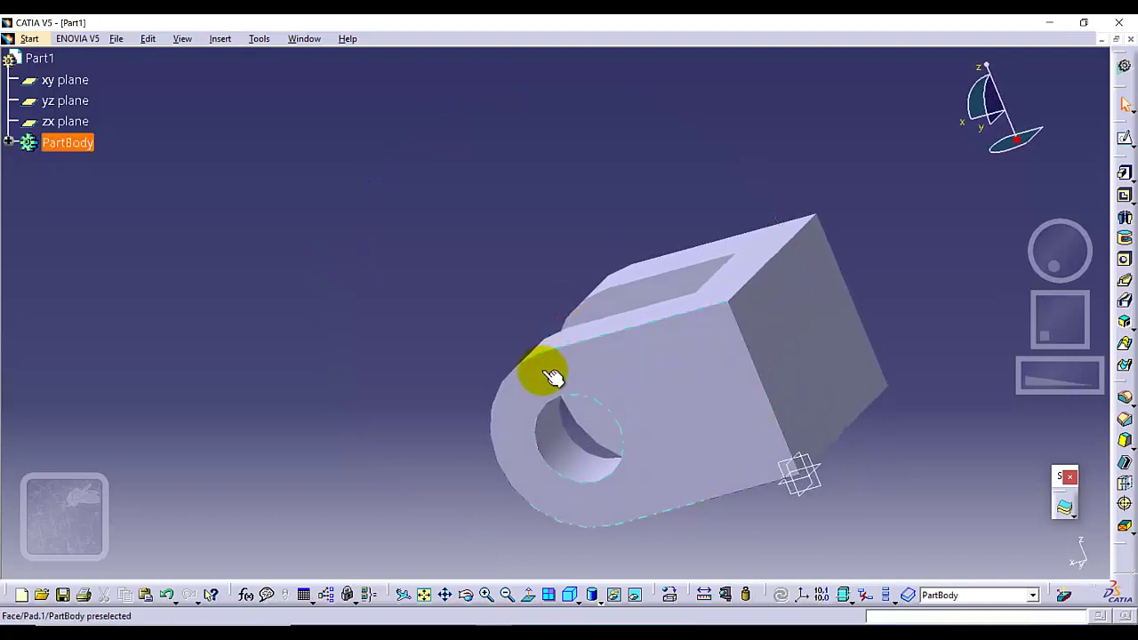
left_click(471, 600)
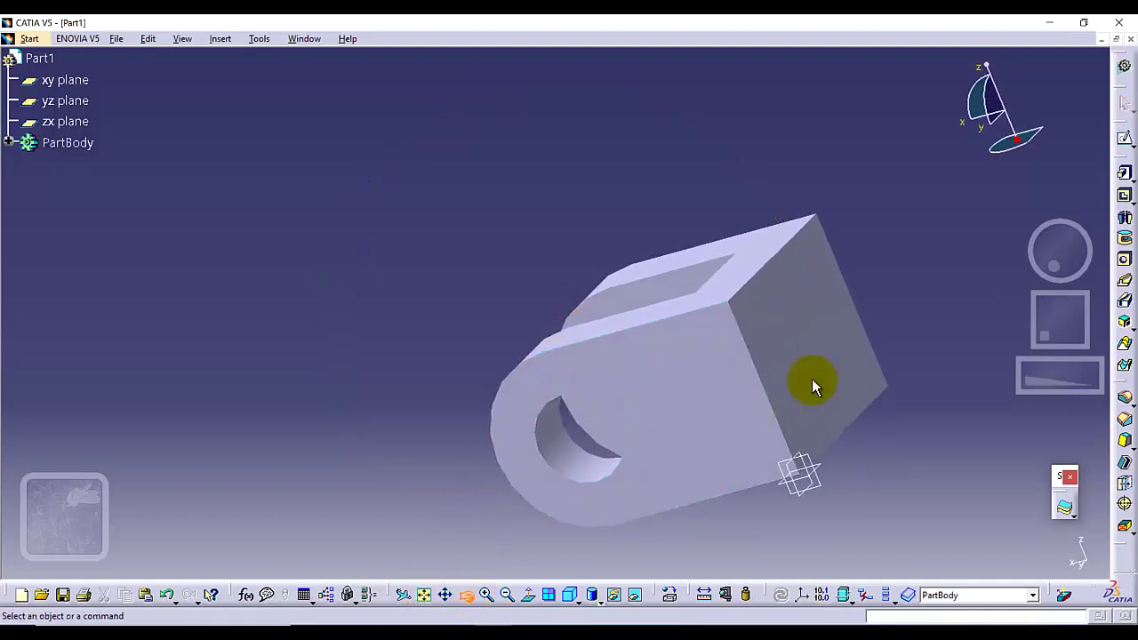
left_click_drag(914, 297, 755, 308)
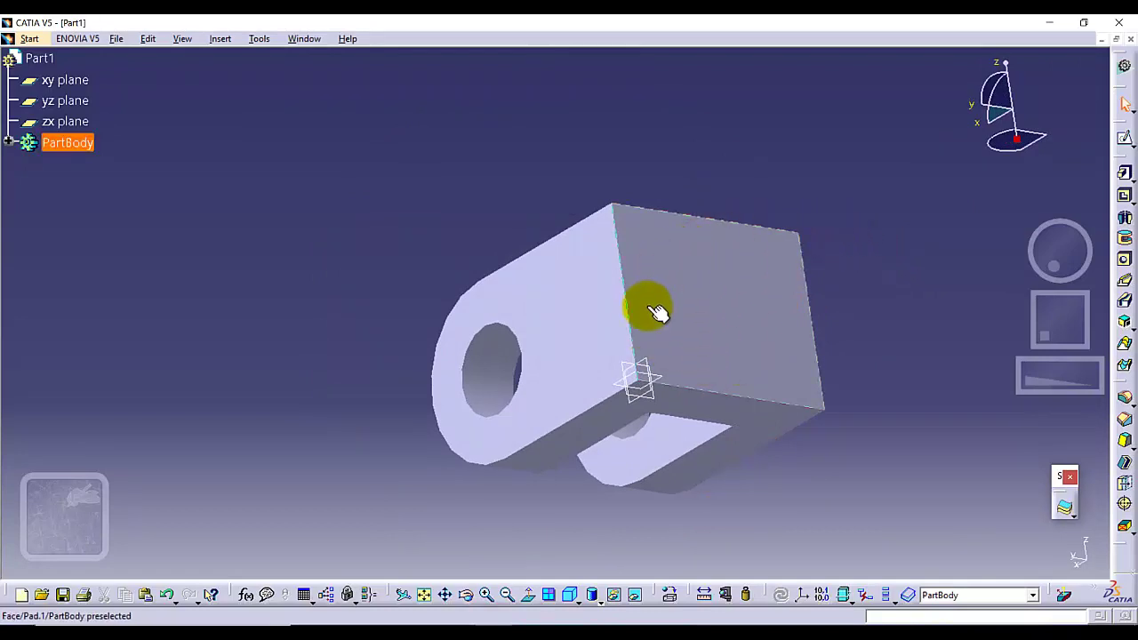
left_click(711, 281)
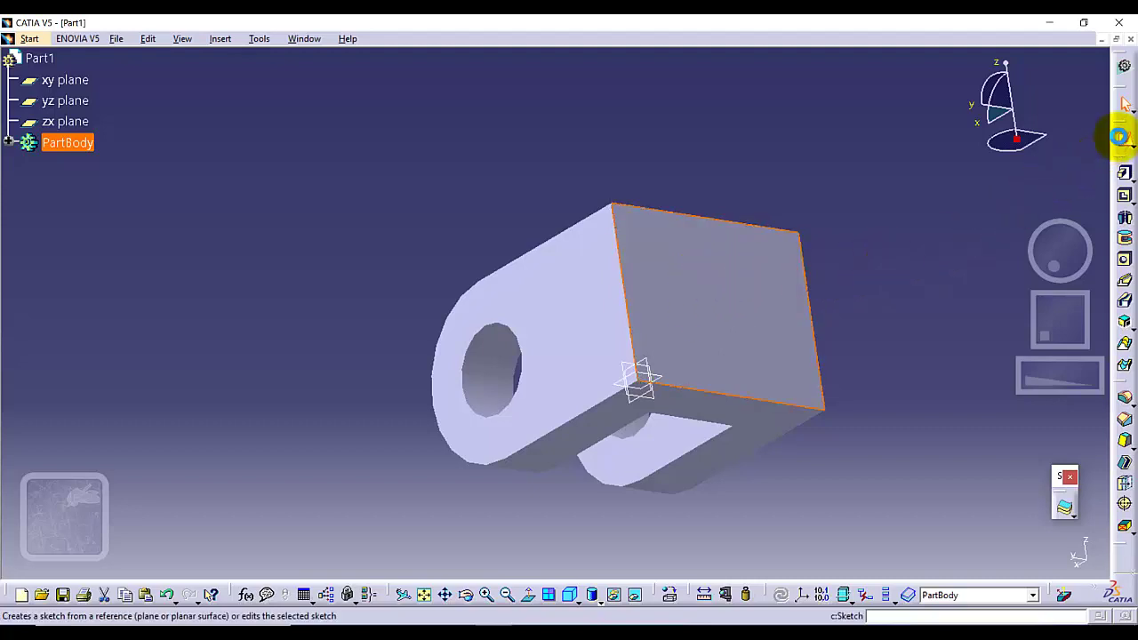
left_click(1120, 136)
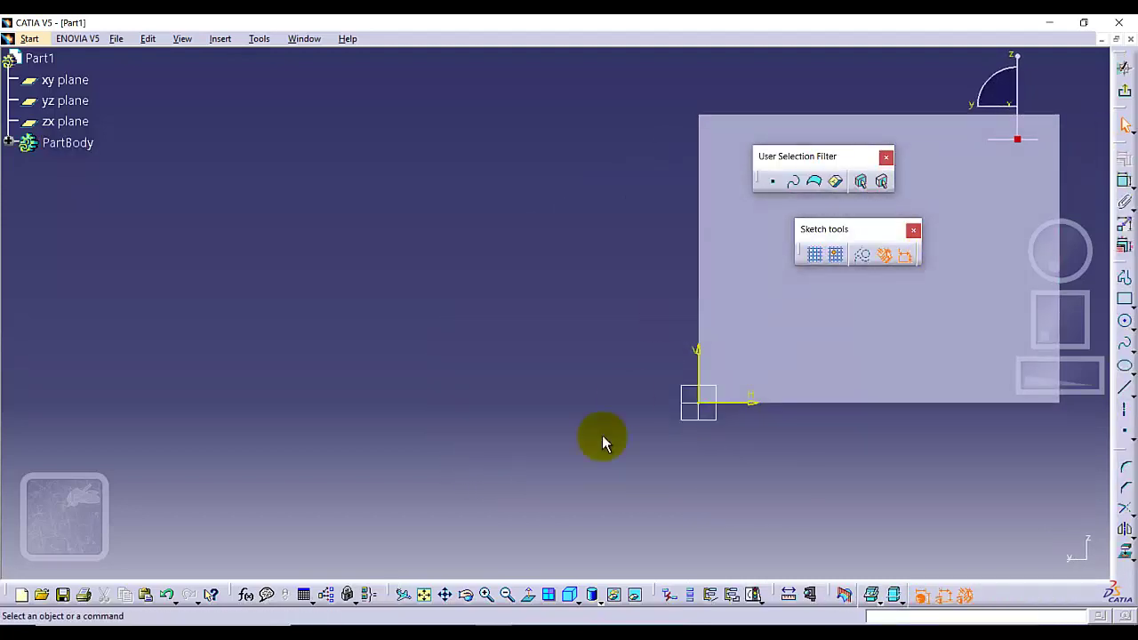
left_click(444, 595)
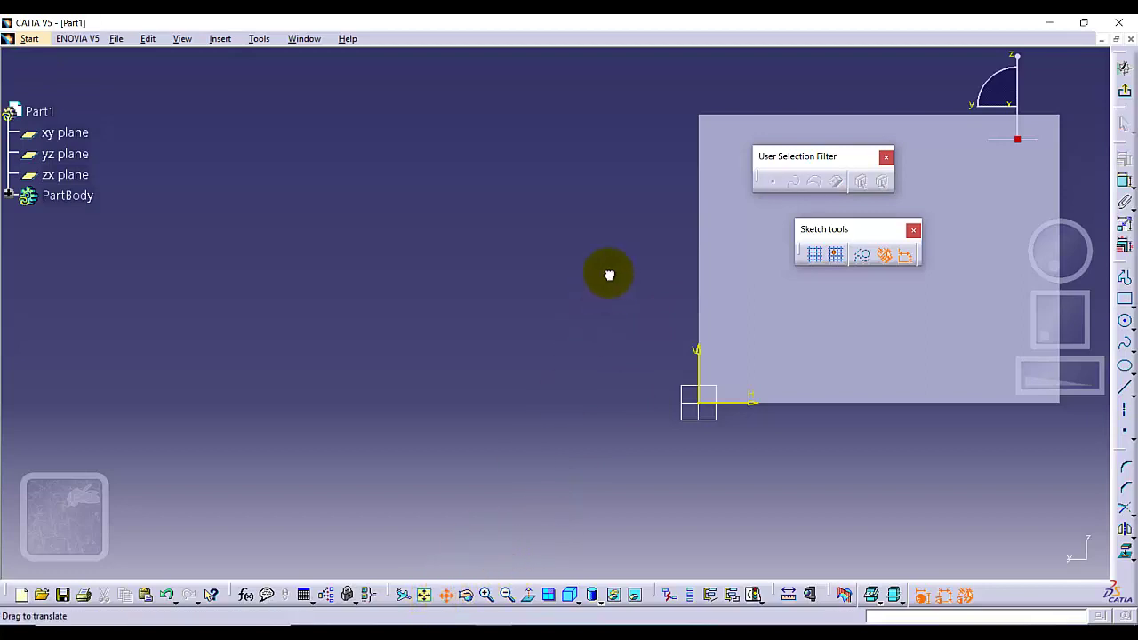
mouse_move(609, 275)
left_mouse_down()
mouse_move(290, 330)
mouse_move(257, 320)
left_mouse_up()
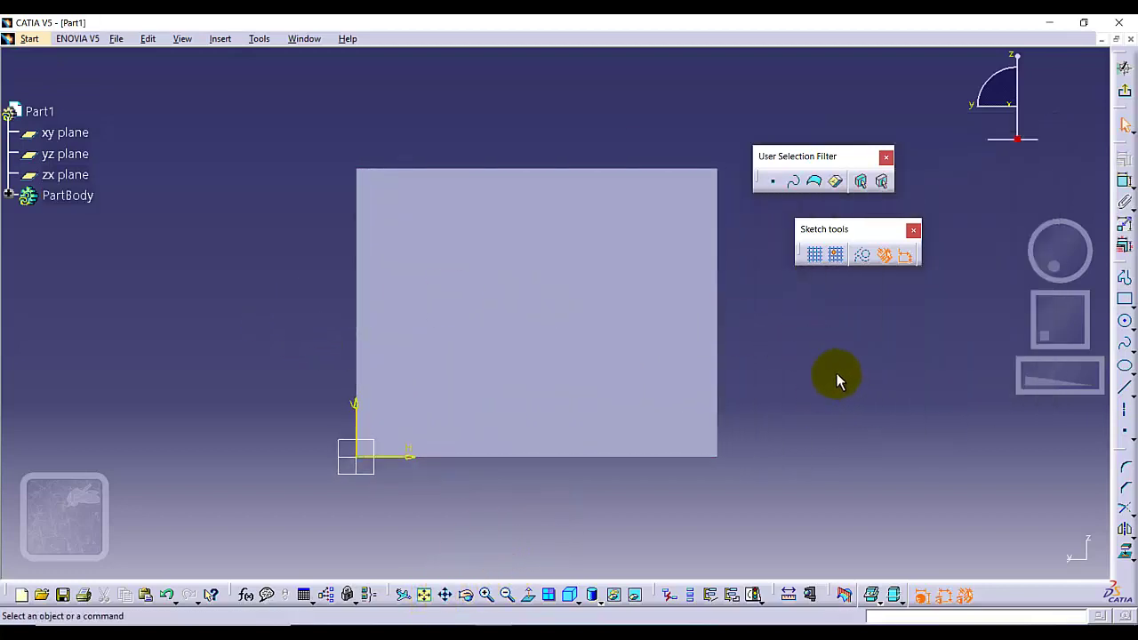
- Draw a circle about 17.7 mm in diameter near the middle of the back face
left_click(1126, 325)
left_click(521, 309)
left_click(577, 252)
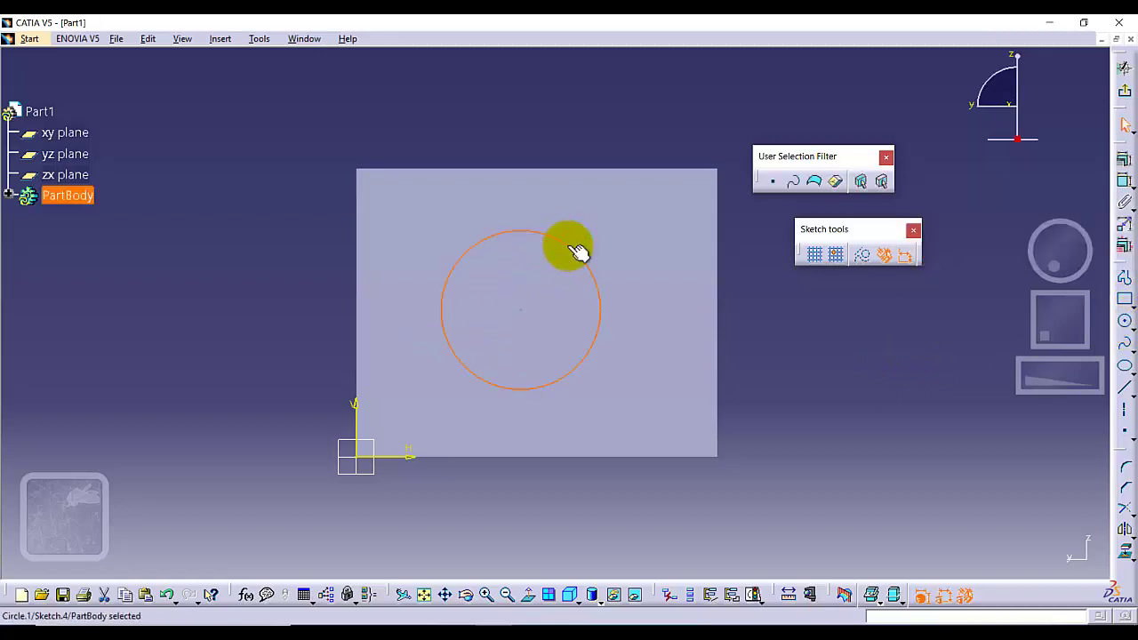
left_click(845, 392)
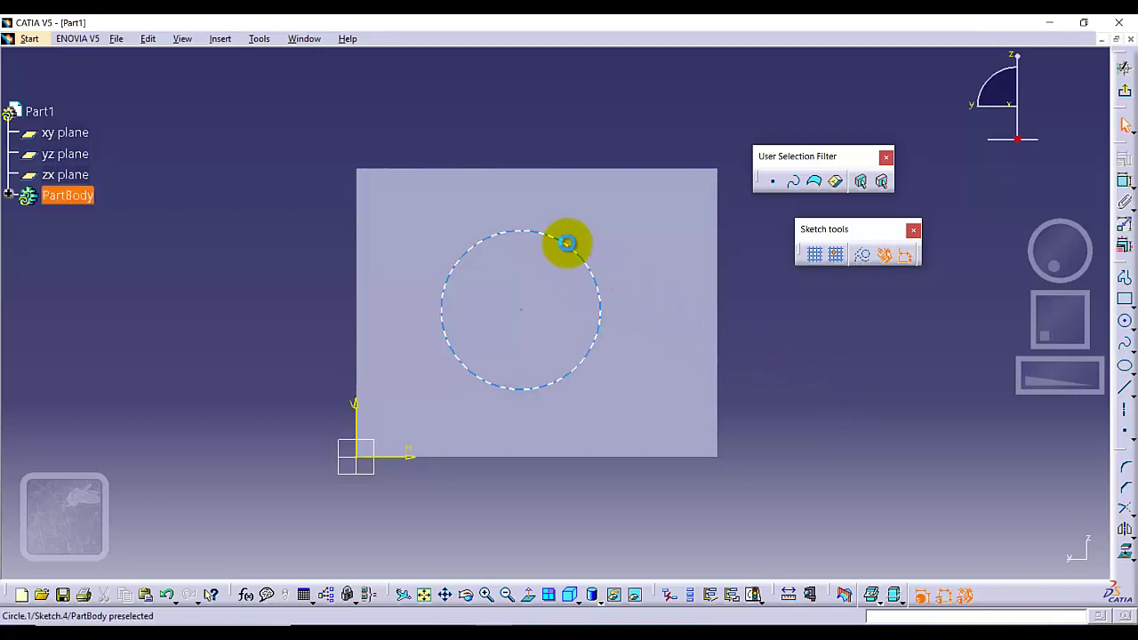
- Dimension the circle's diameter and set it to 18 mm
left_click(566, 242)
left_click(1125, 177)
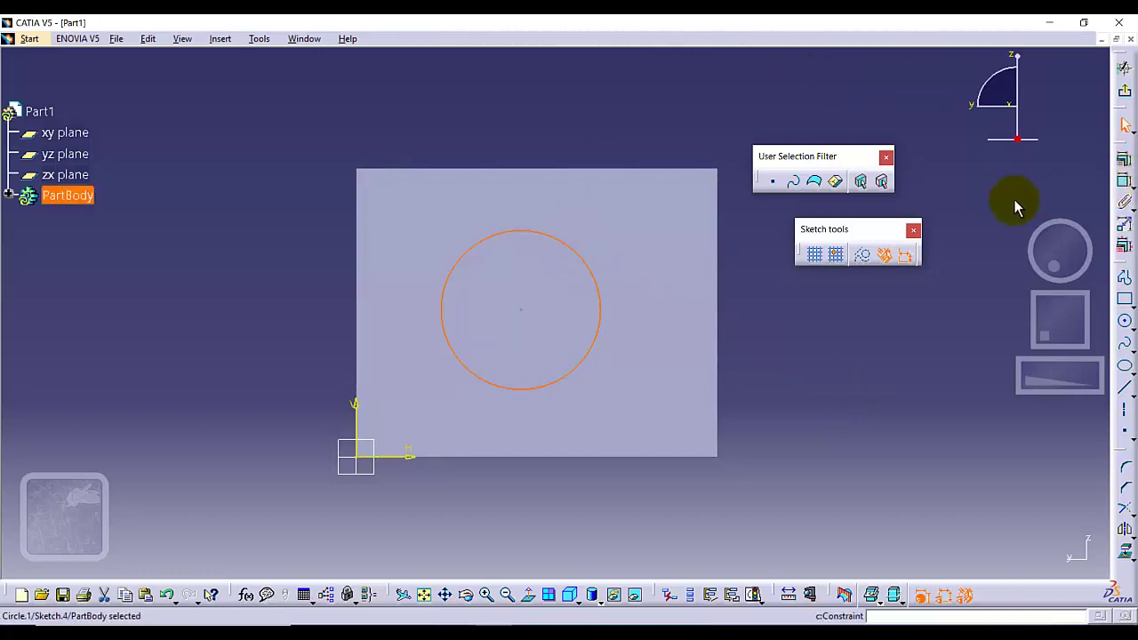
left_click(1124, 178)
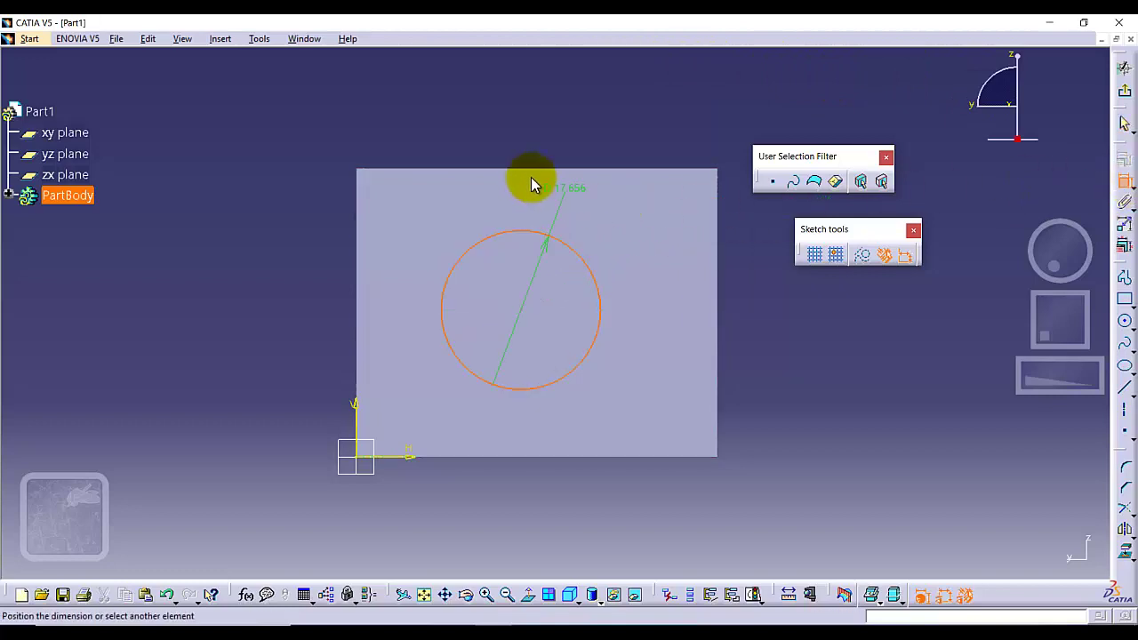
left_click(551, 130)
double_click(556, 129)
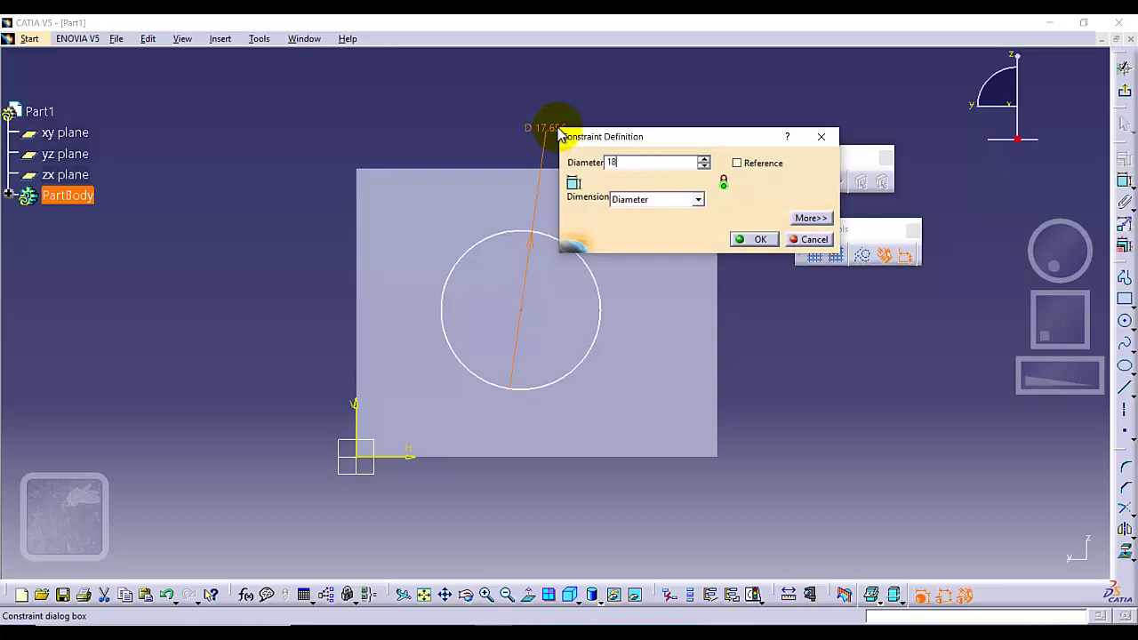
key("Return")
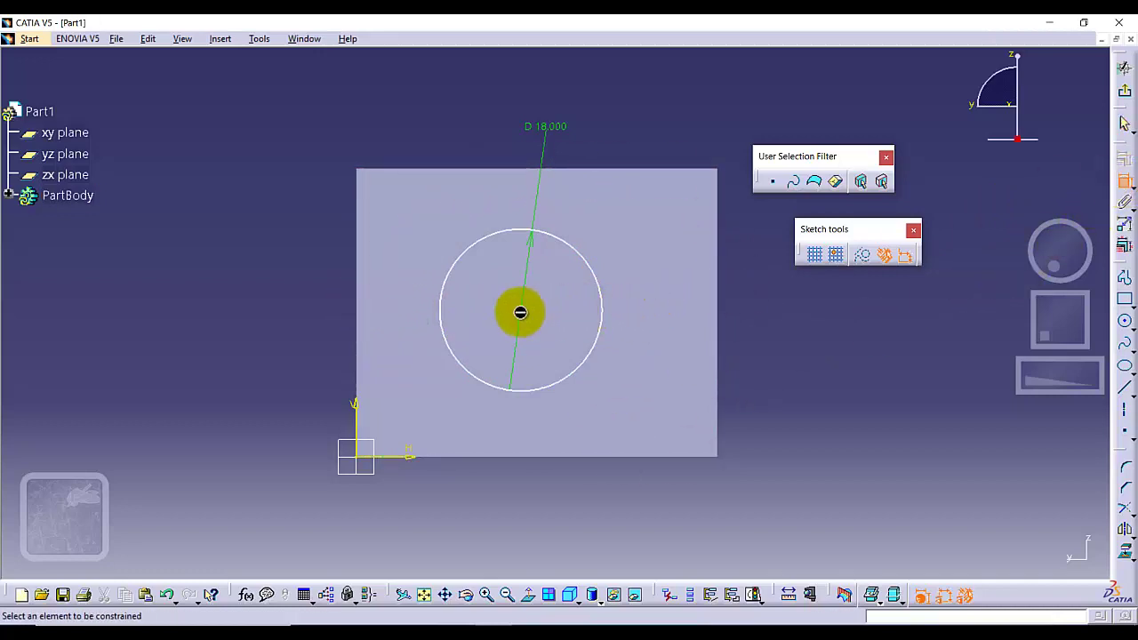
- Dimension the circle's centre from the face's vertical edge at the origin and set the distance to 18 mm
left_click(523, 311)
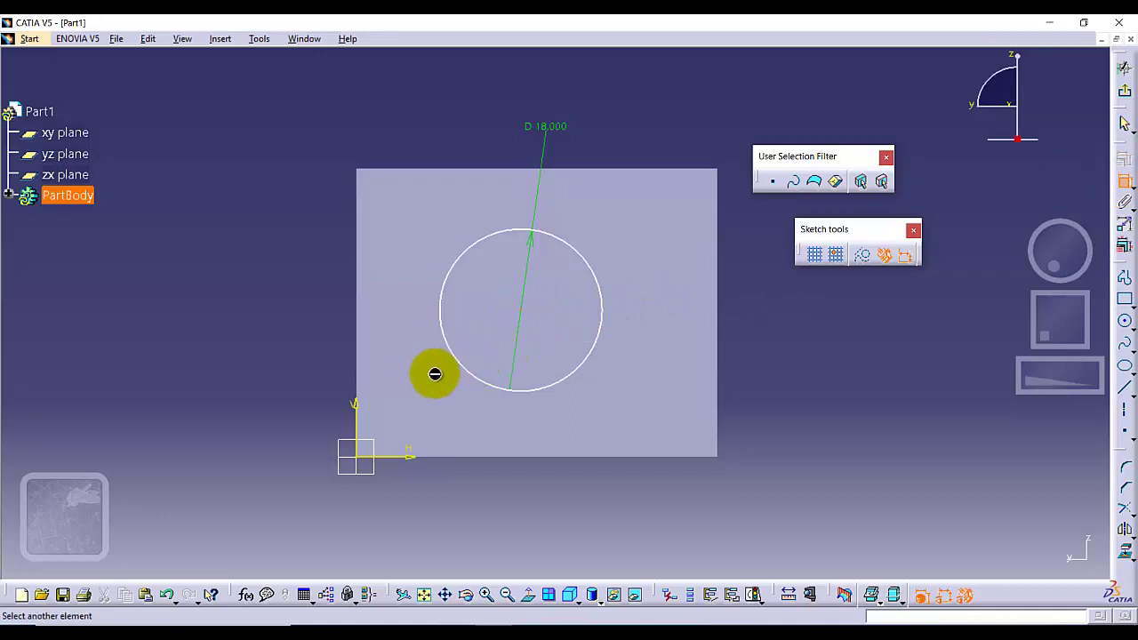
left_click(357, 357)
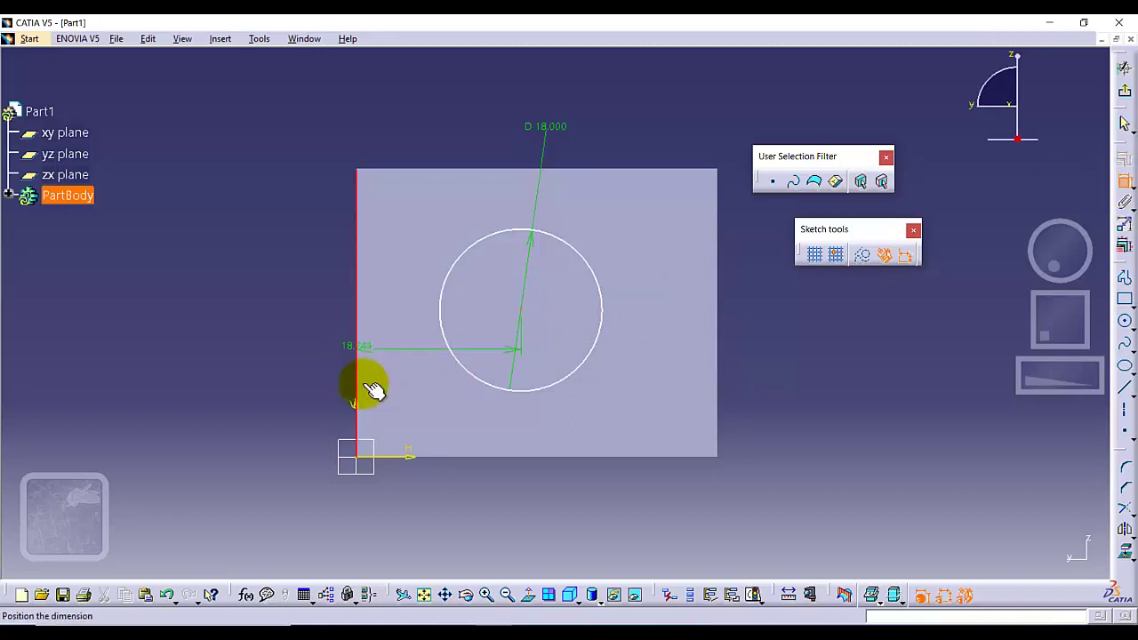
left_click(422, 514)
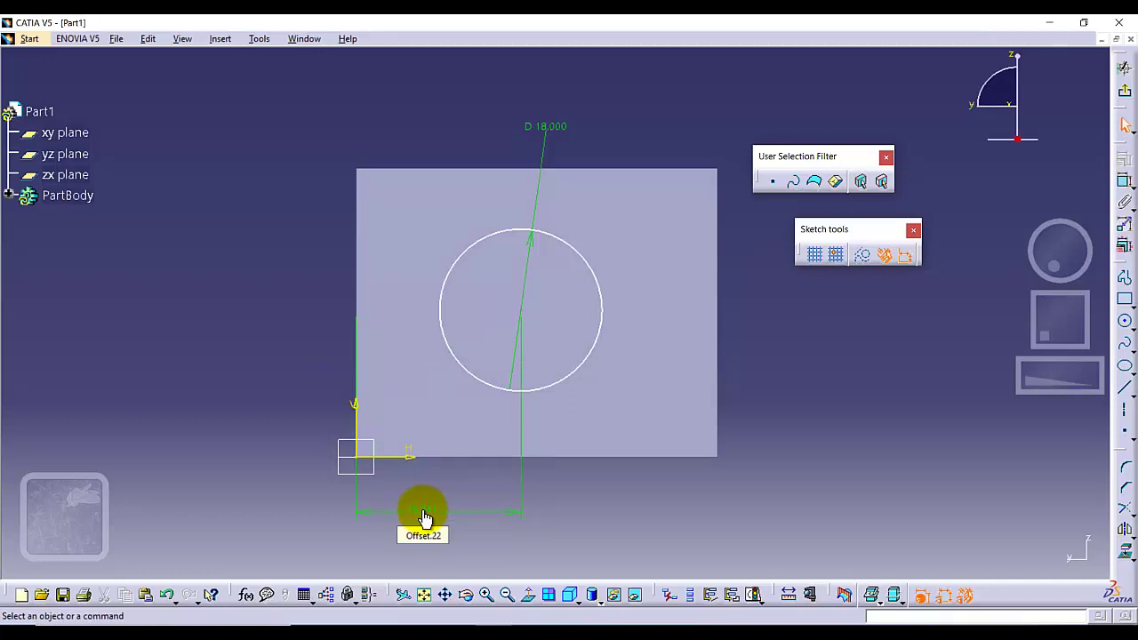
double_click(422, 510)
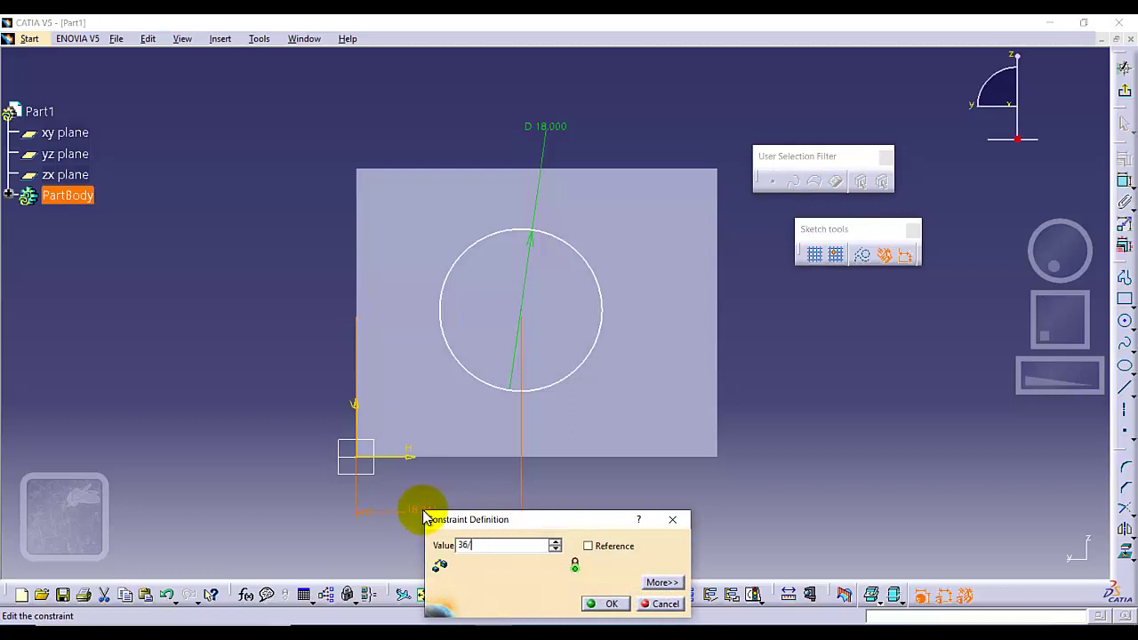
key("Return")
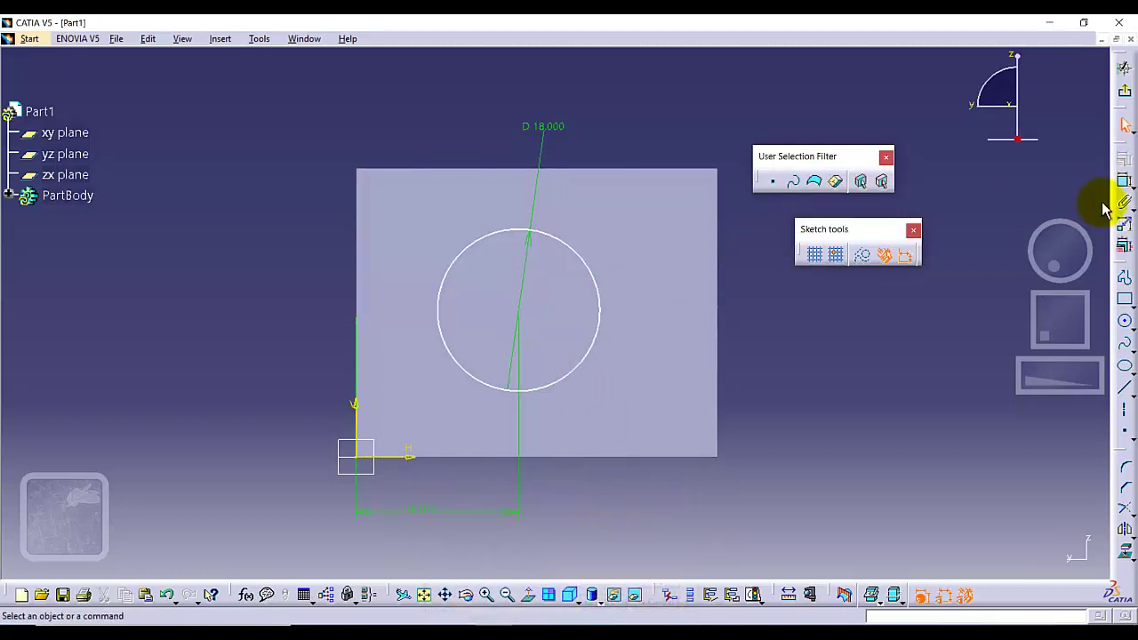
- Dimension the circle's centre from the face's lower edge and set the distance to 40/2 (20 mm)
left_click(1120, 179)
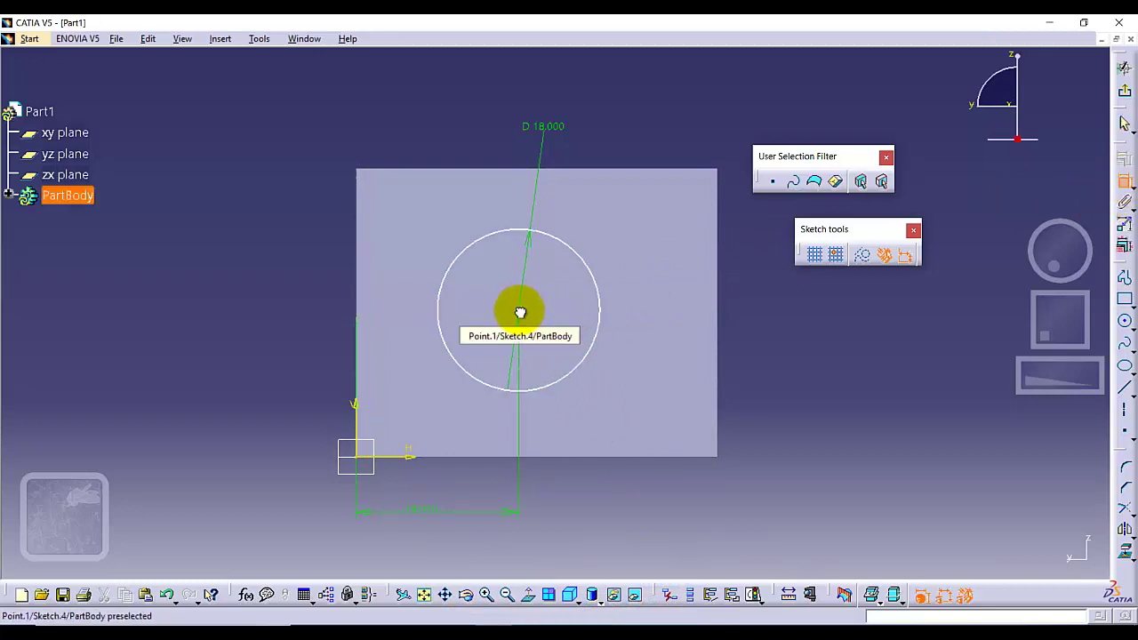
left_click(520, 312)
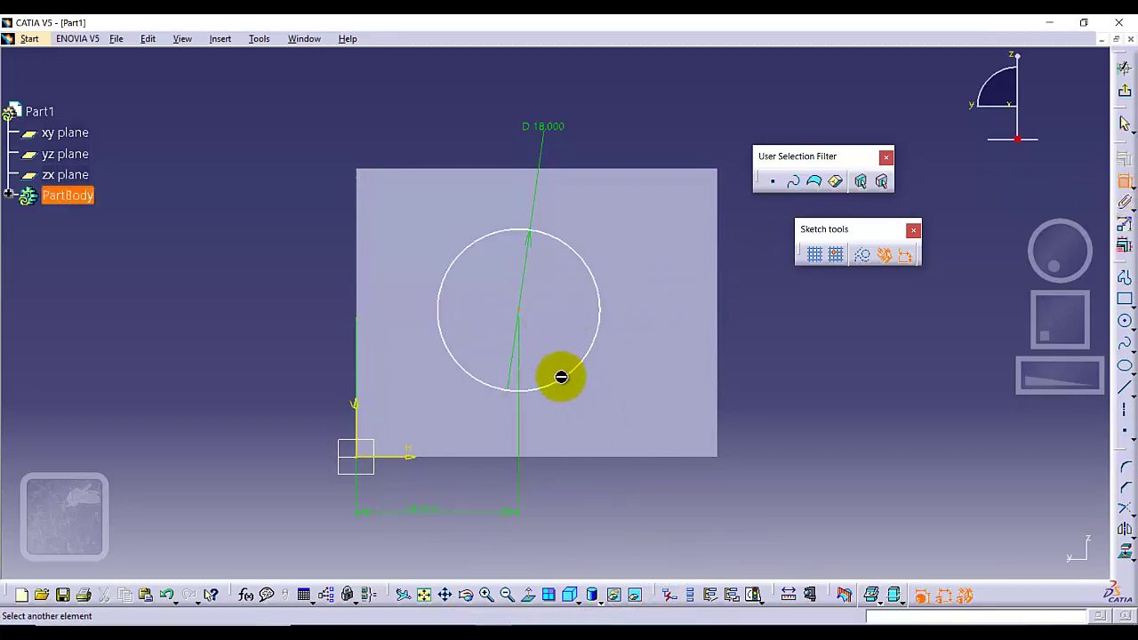
left_click(553, 456)
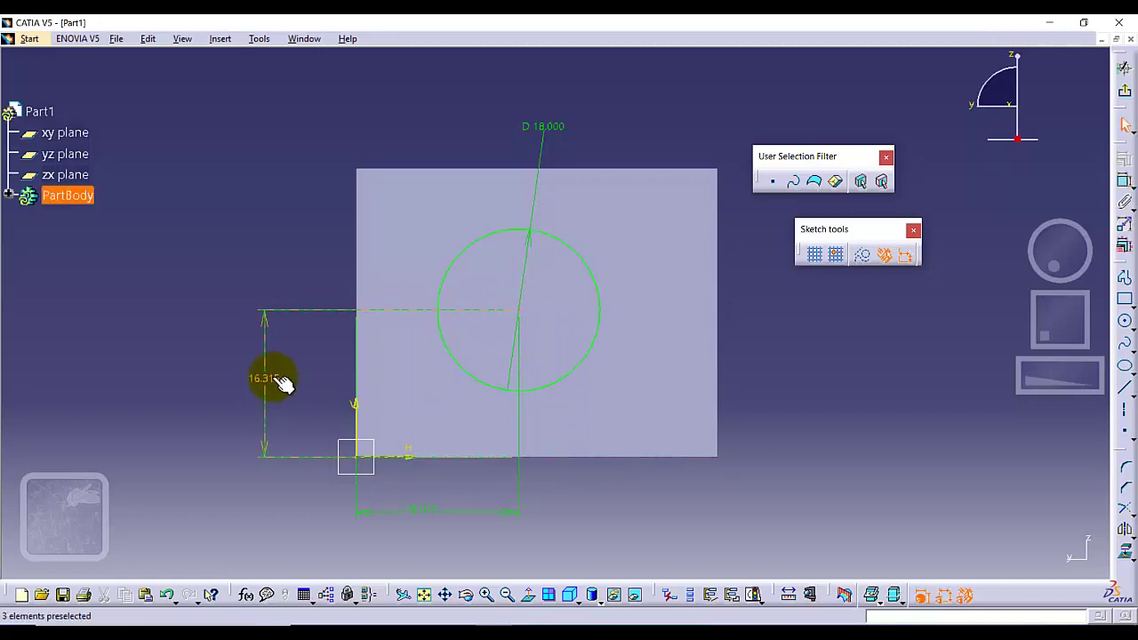
left_click(278, 381)
double_click(274, 382)
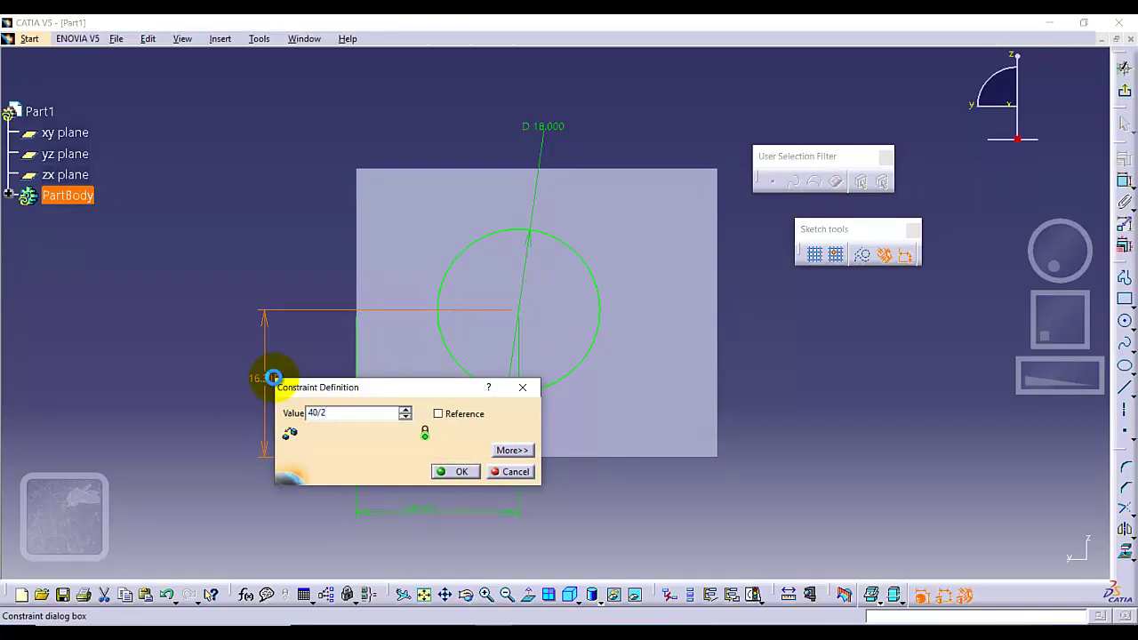
type("40/2")
key("Return")
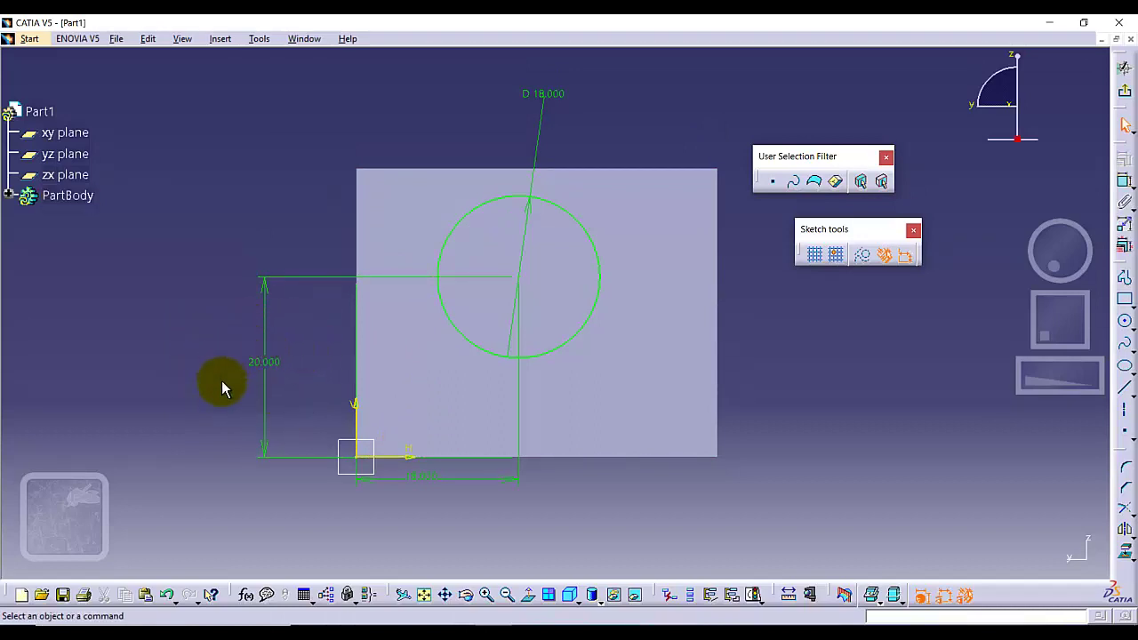
- Move the circle's horizontal position dimension farther below the face and set its value to 20 mm
left_click_drag(432, 476, 435, 515)
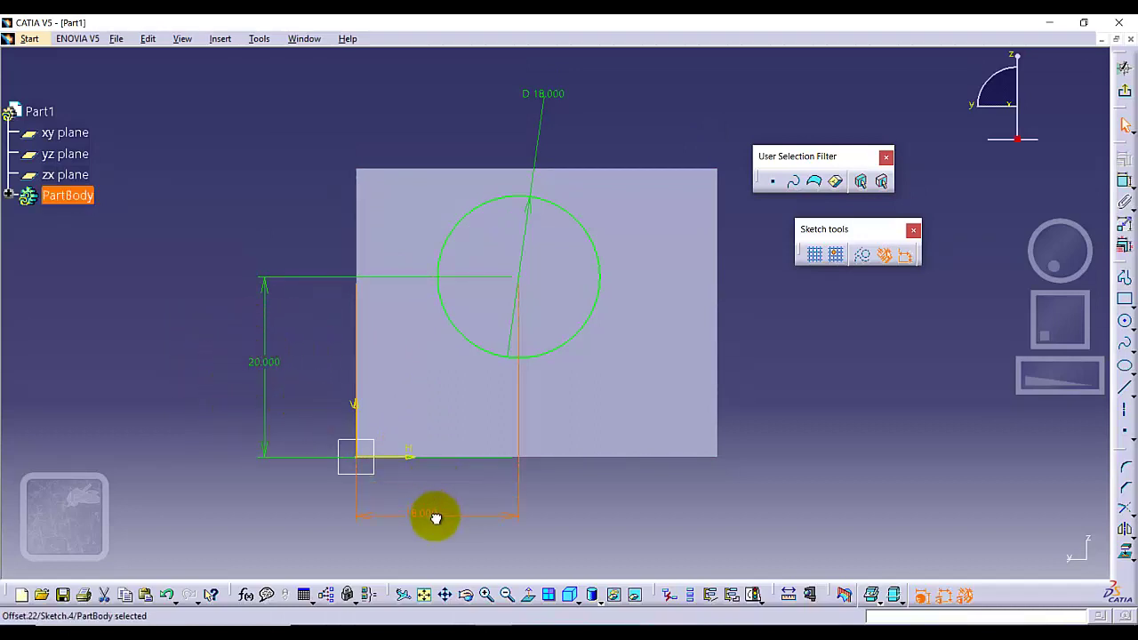
double_click(435, 524)
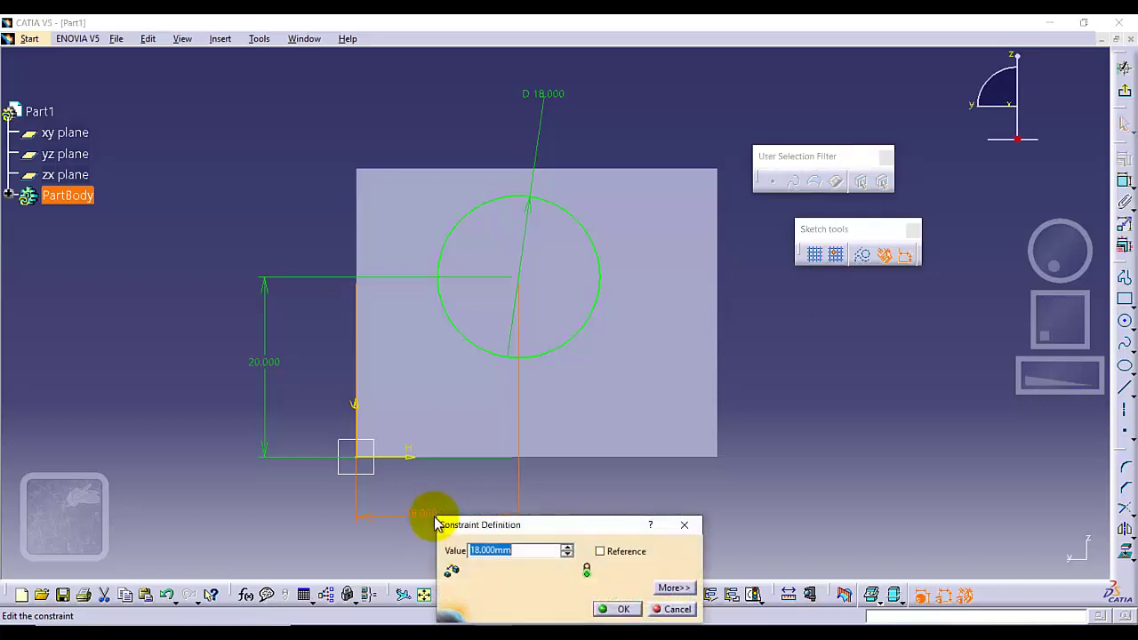
key("Return")
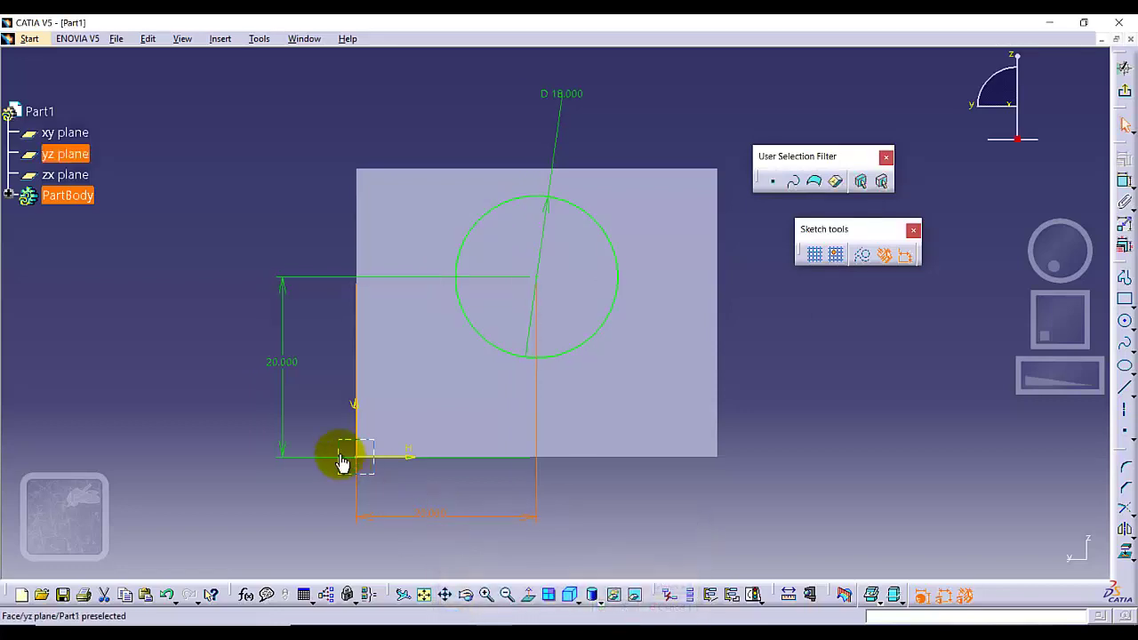
- Set the distance from the circle's centre to the face's lower edge to 18 mm
double_click(279, 365)
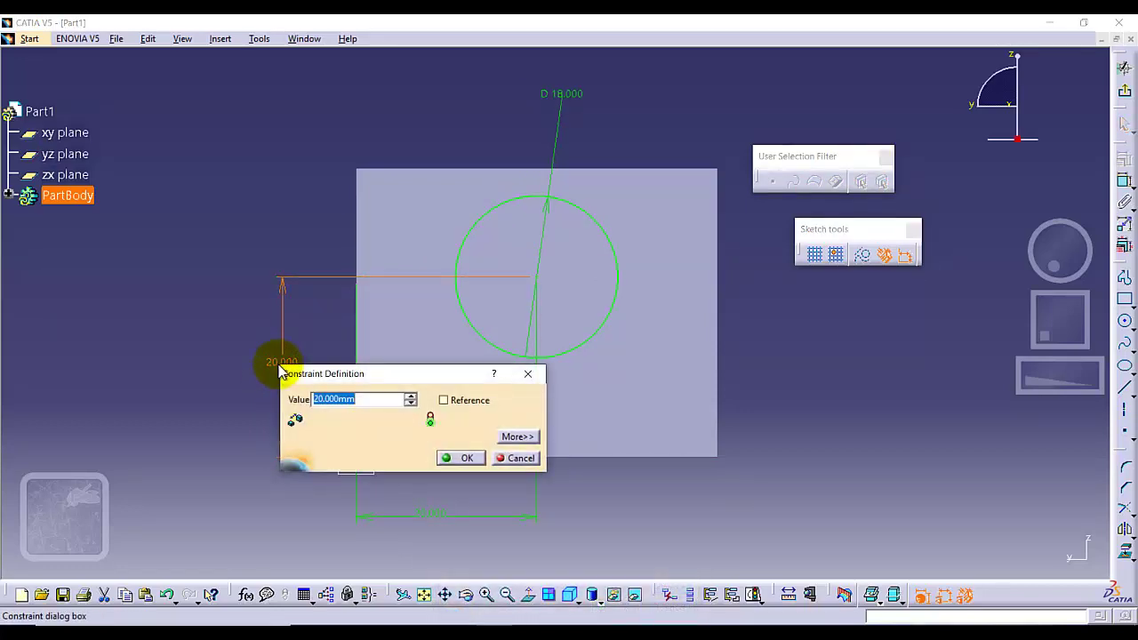
key("Return")
left_click(795, 361)
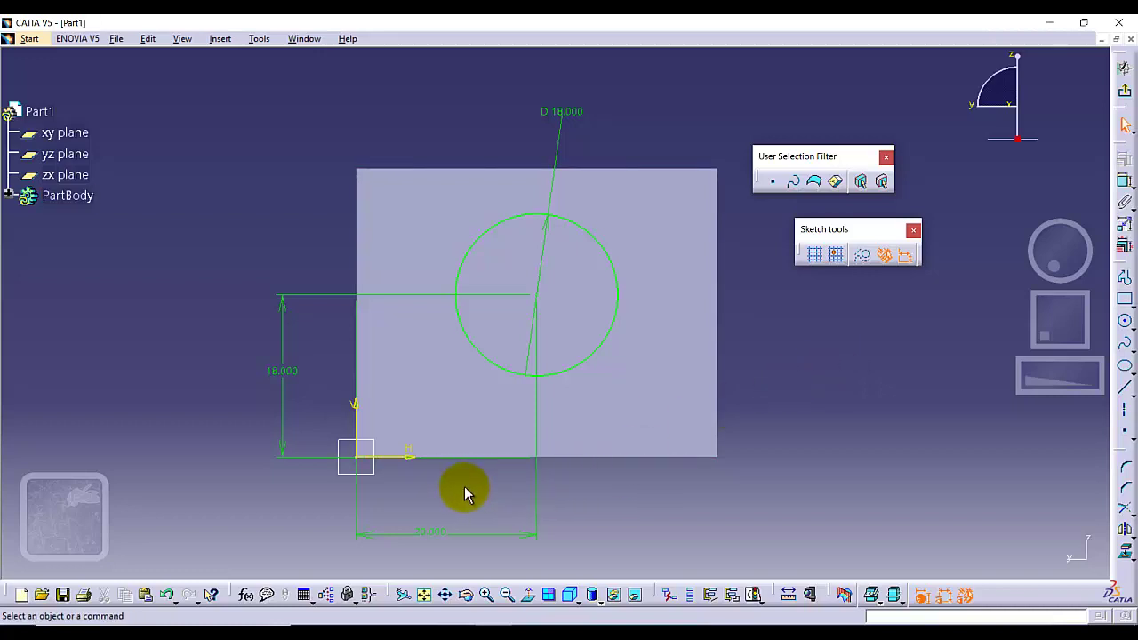
- Set the vertical distance from the circle's centre to the face's lower edge to 16 mm
double_click(291, 371)
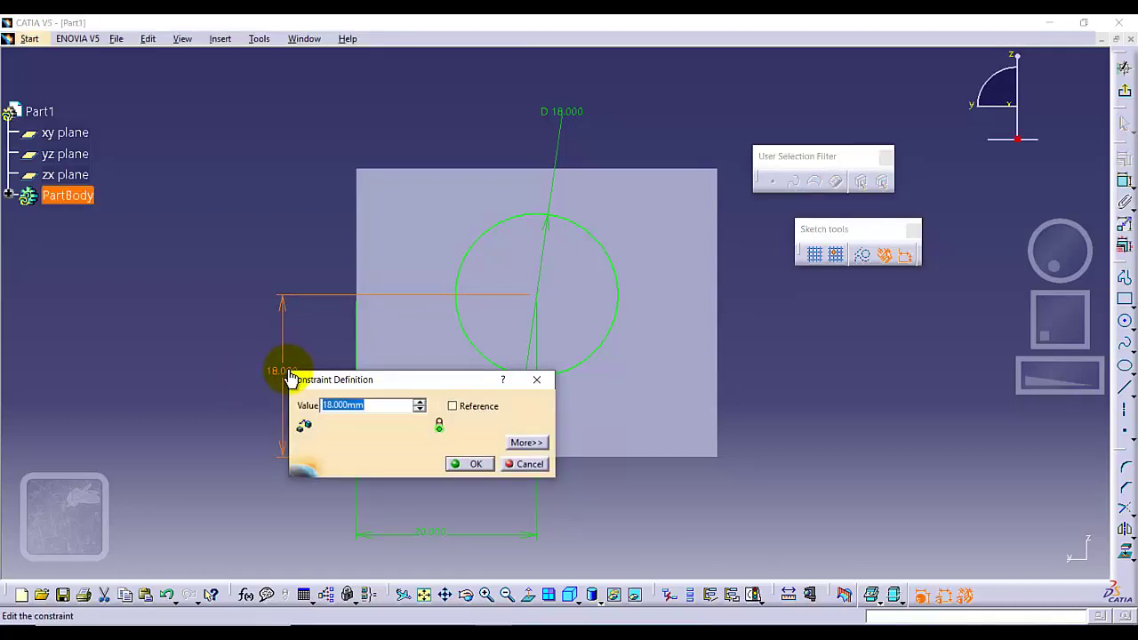
key("Return")
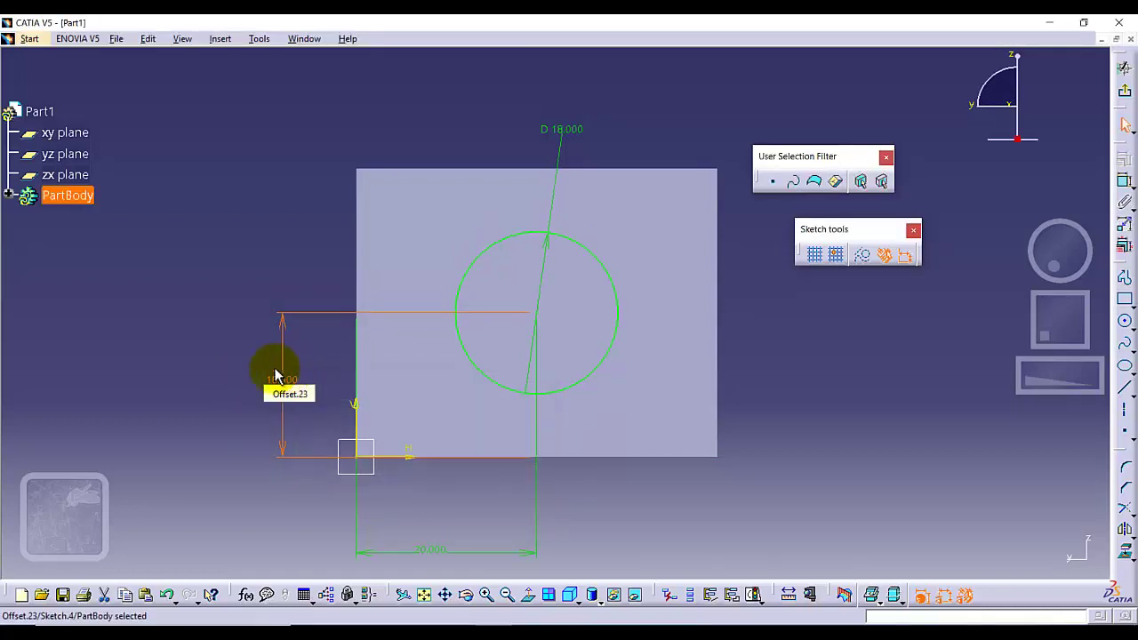
left_click(216, 364)
left_click(415, 544)
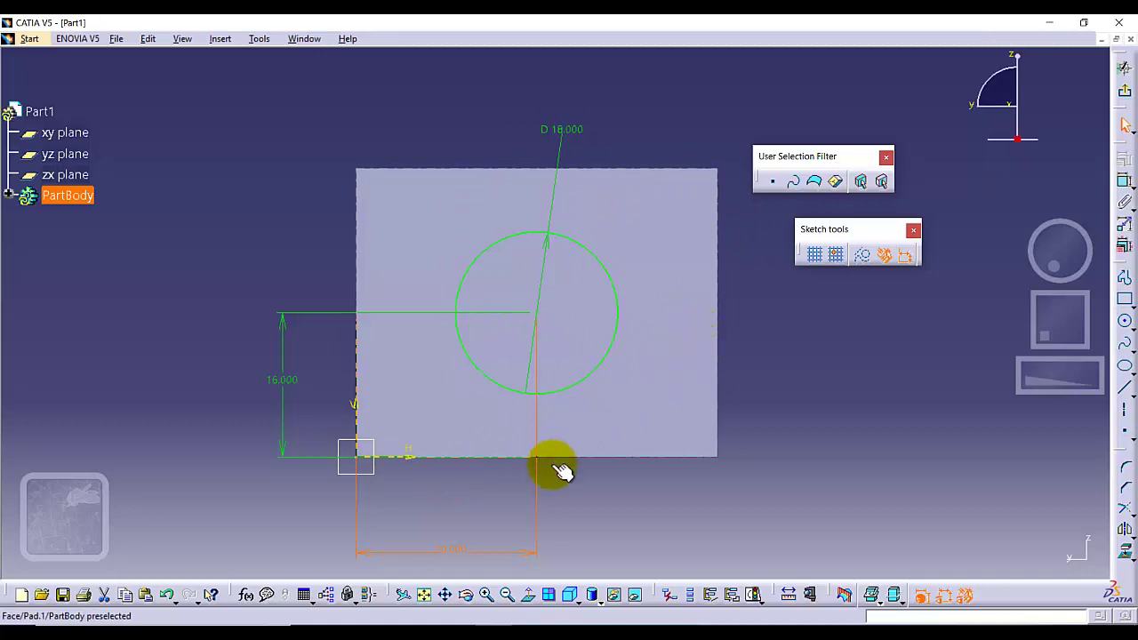
left_click(449, 547)
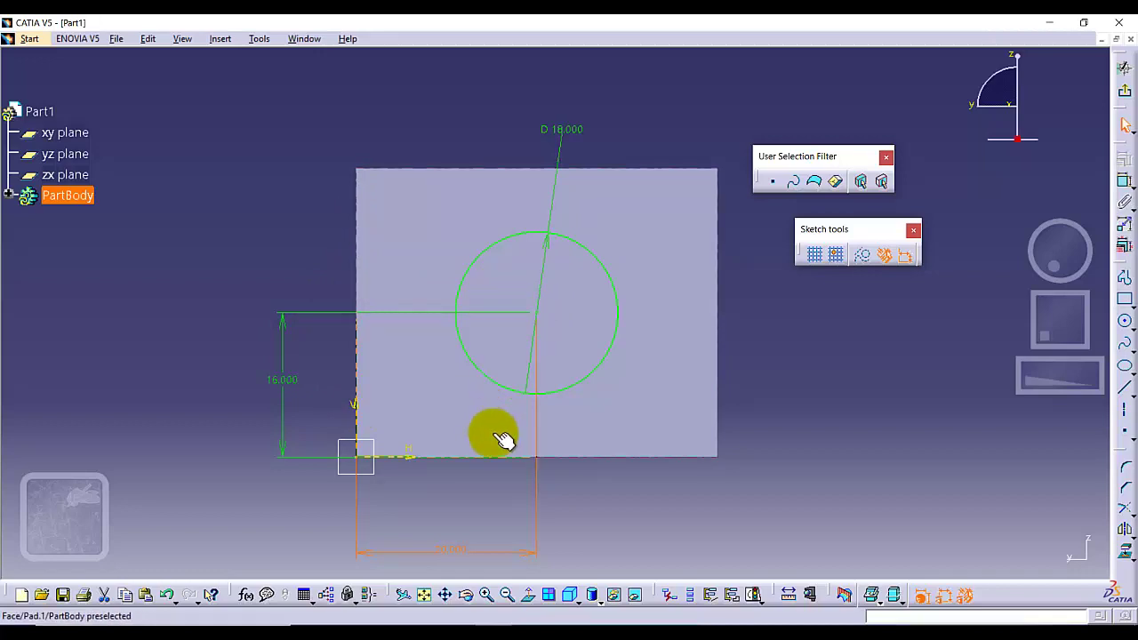
left_click(538, 456)
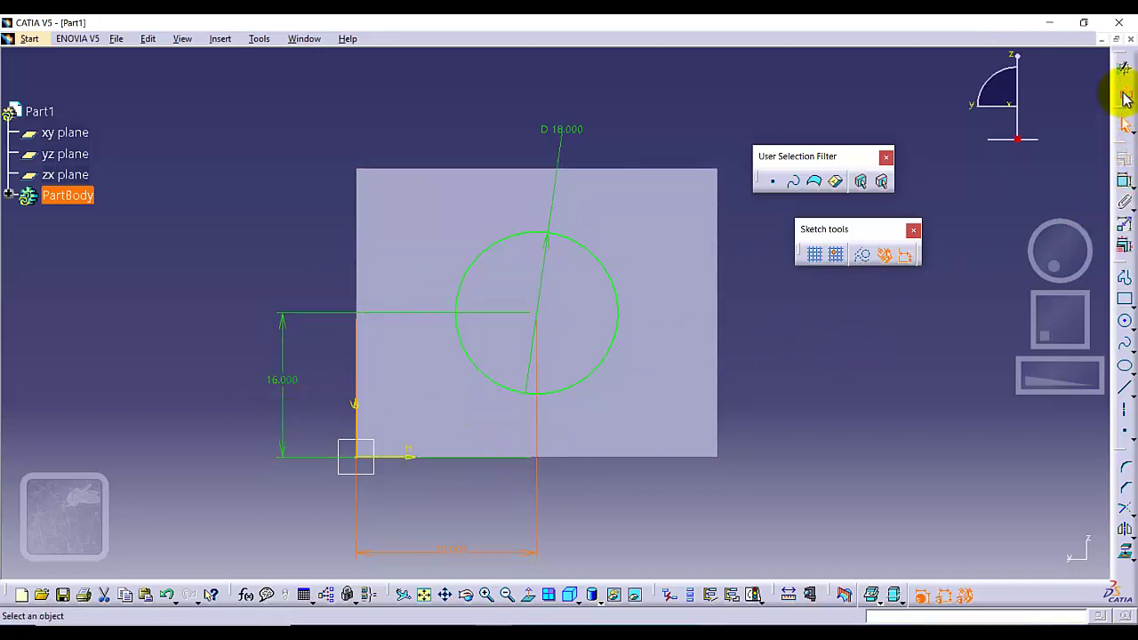
- Exit the sketch and pad the circle 32 mm outward from the back face
left_click(1124, 100)
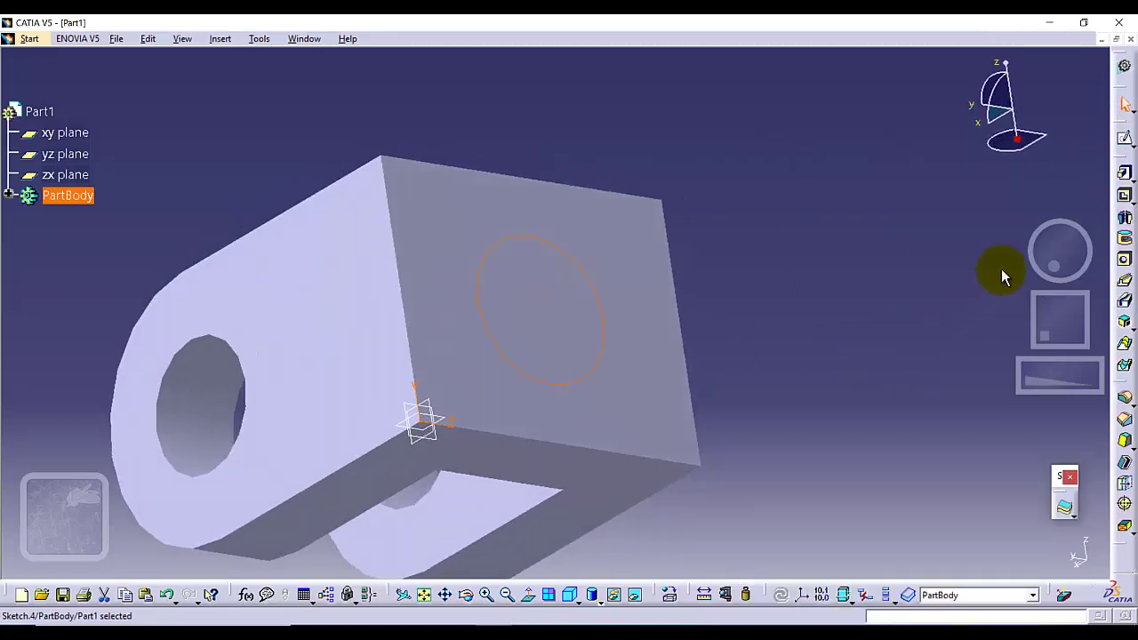
left_click(1125, 174)
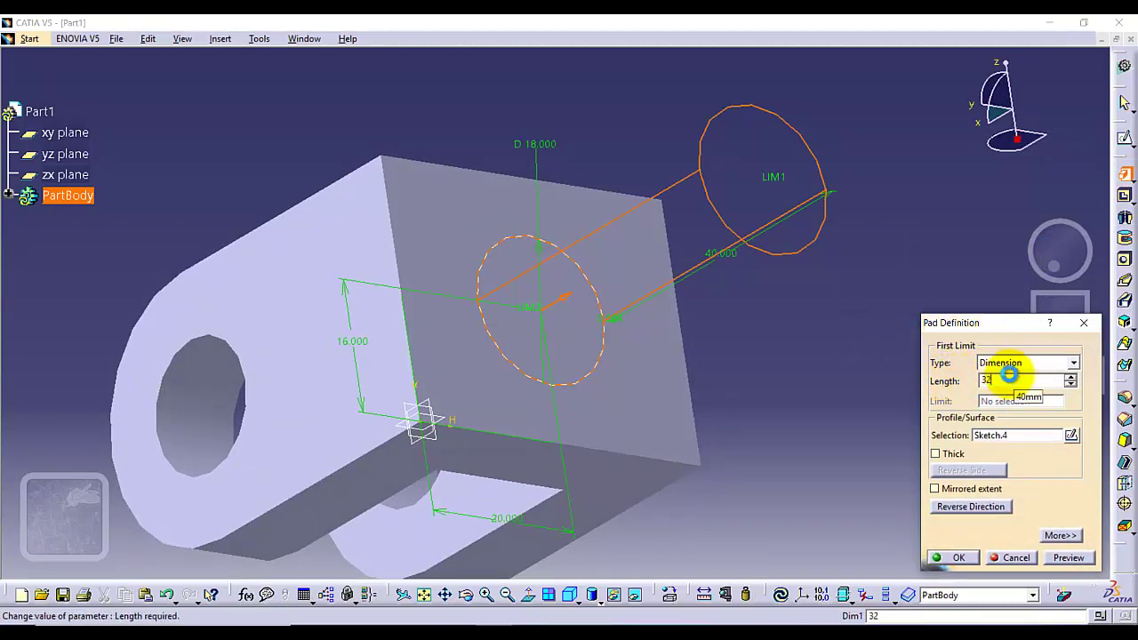
key("Return")
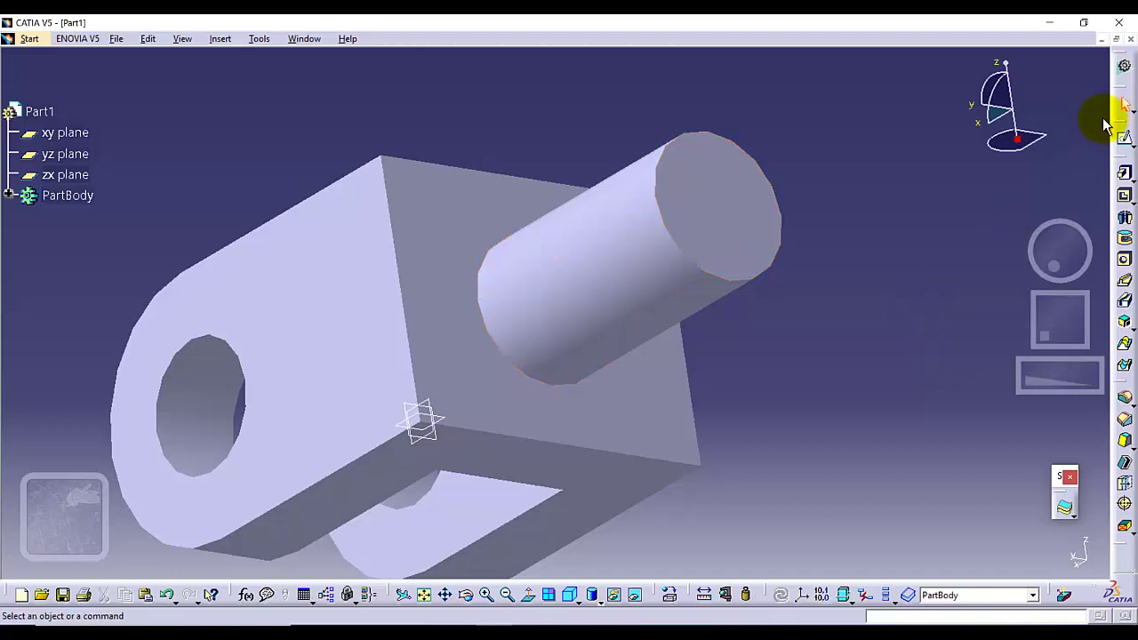
- Display the whole part in isometric view, fitted to the window
left_click(573, 601)
left_click(548, 536)
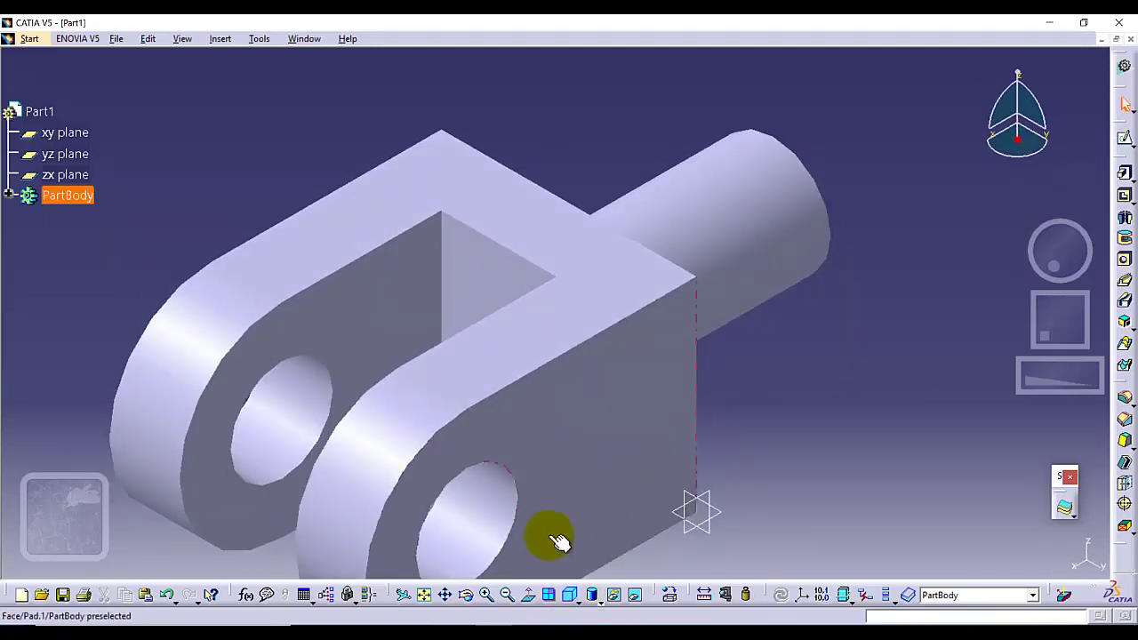
left_click(426, 595)
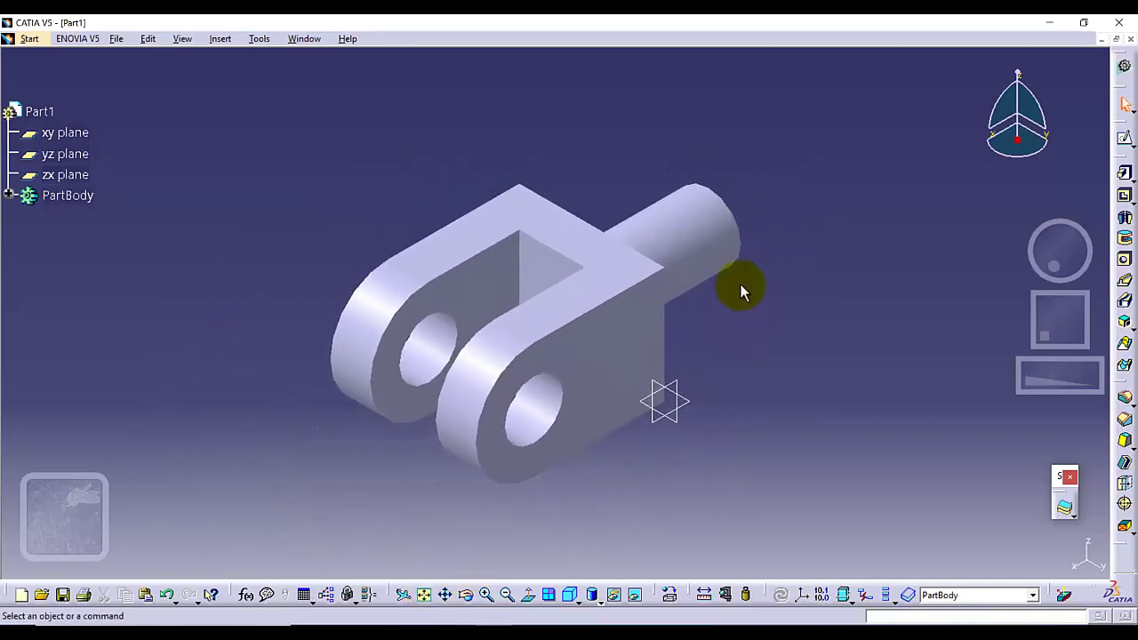